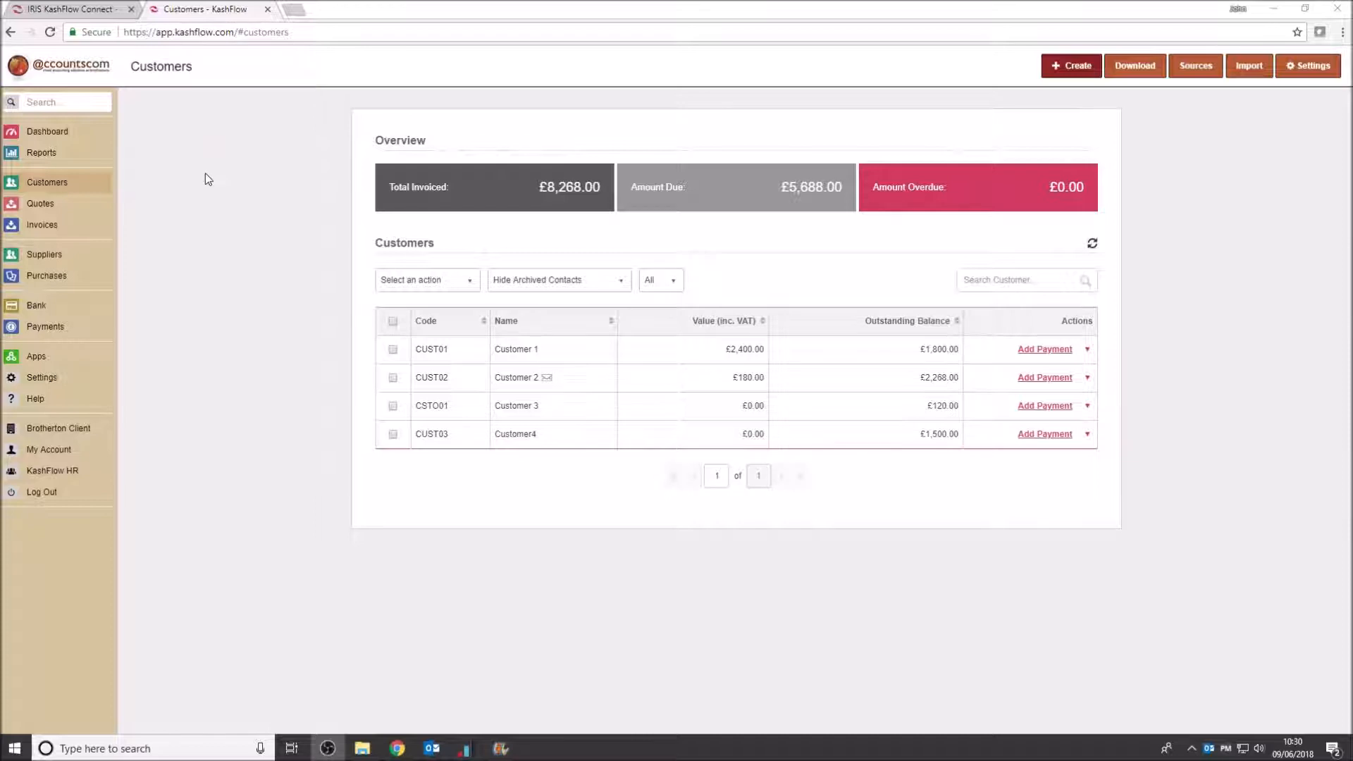
Add a new sales code 101 named "Widget Sales" to the invoice sales codes.
left_click(36, 227)
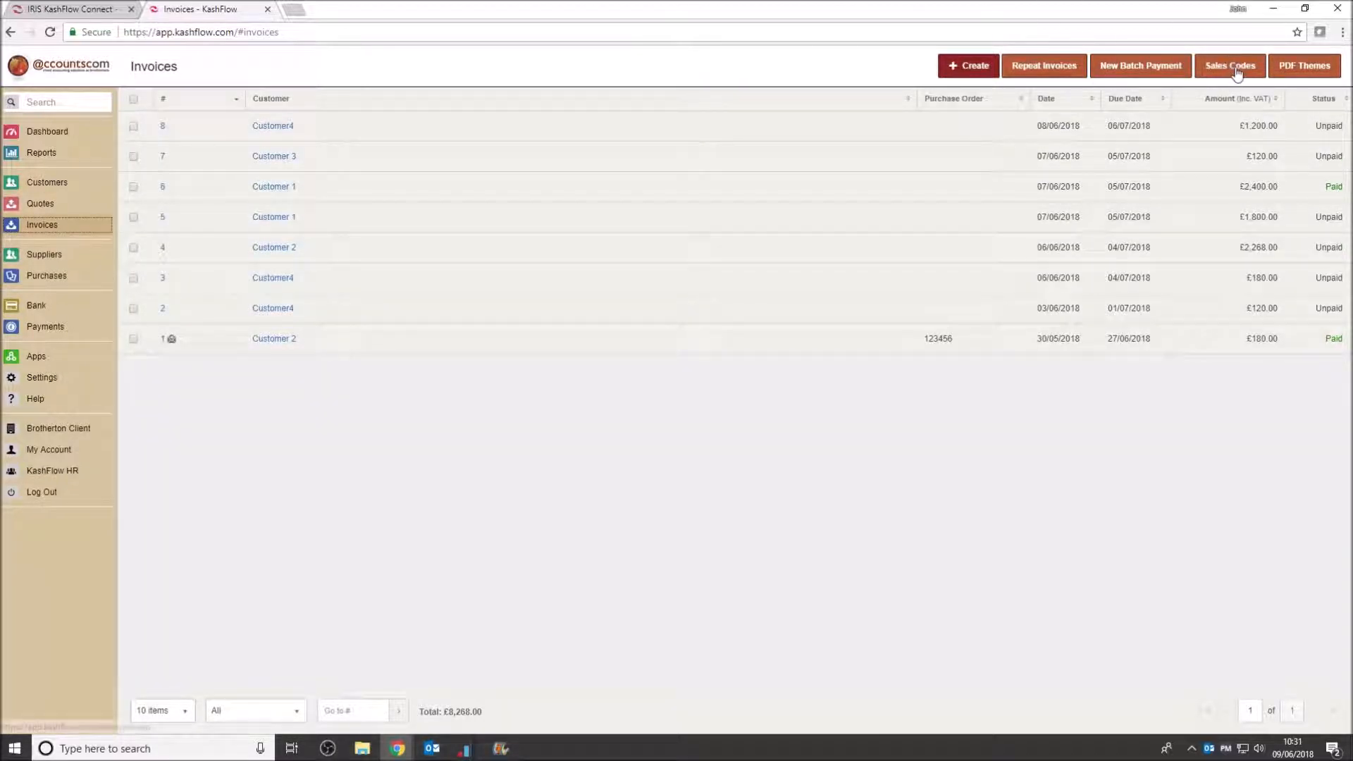
left_click(1236, 67)
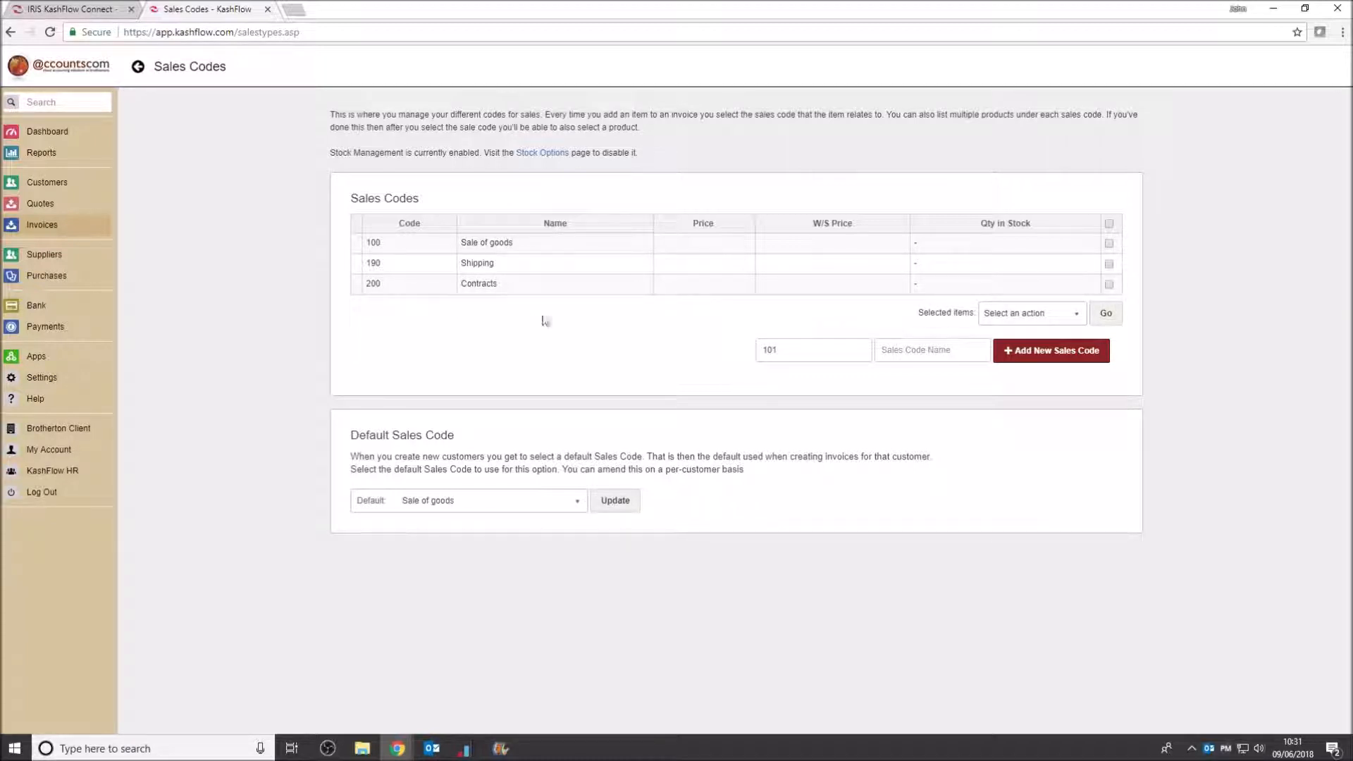
left_click(942, 351)
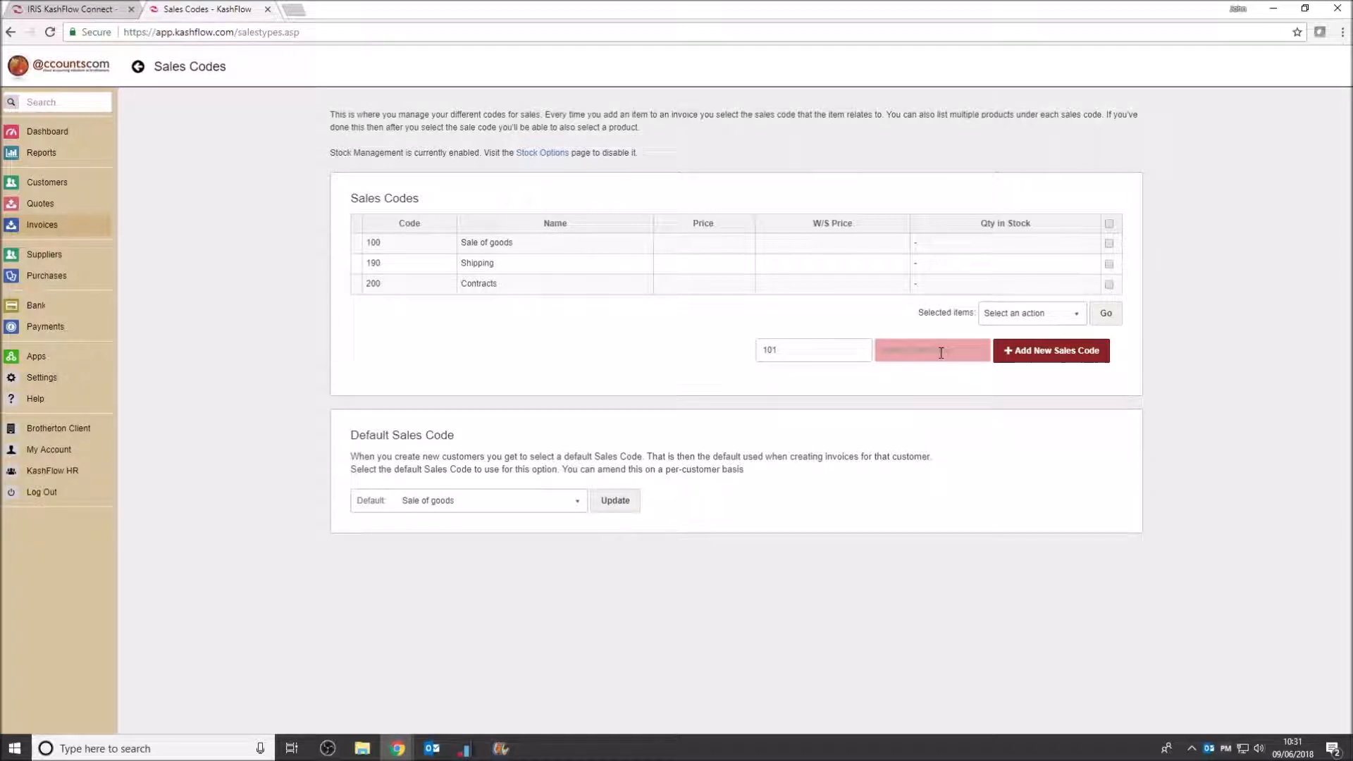
type("Widget Sales")
left_click(1035, 356)
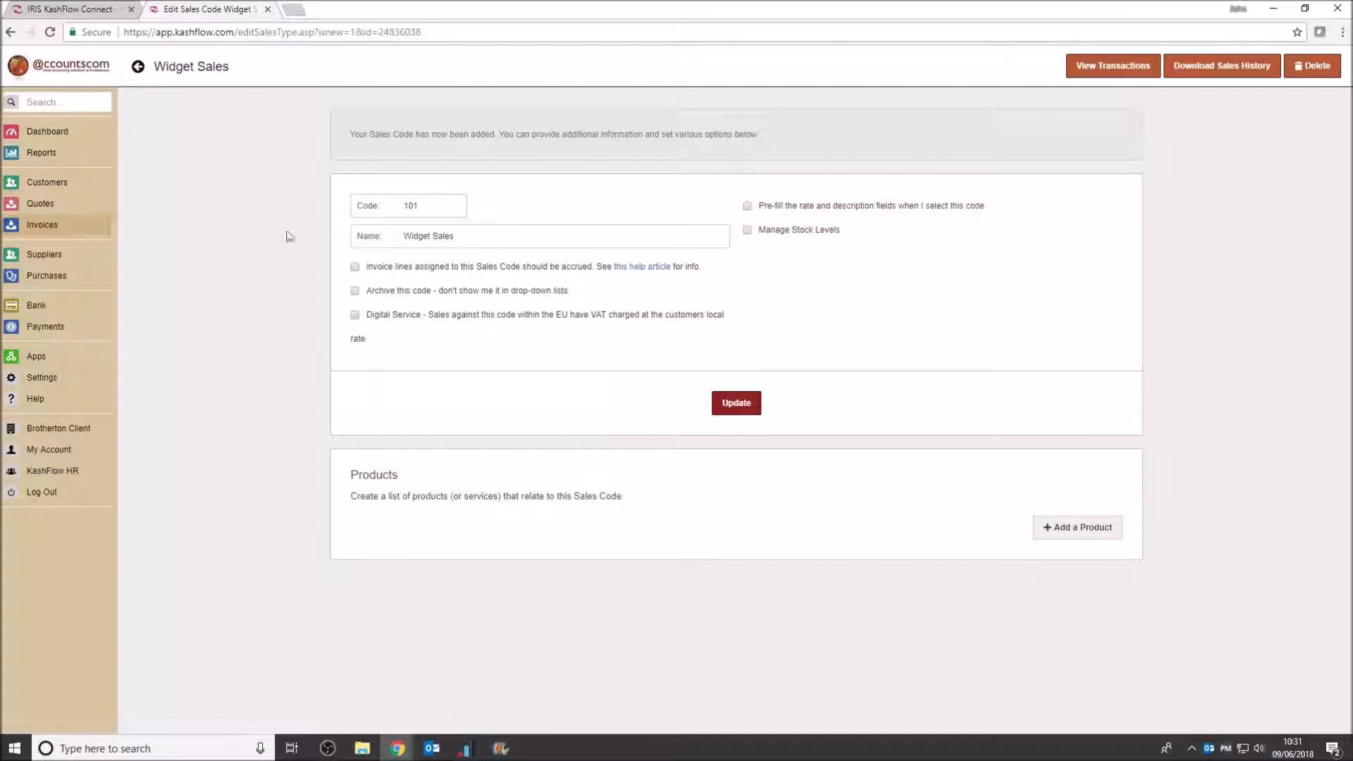
Reopen the Widget Sales code from the sales codes list and try out its Manage Stock Levels option.
left_click(138, 66)
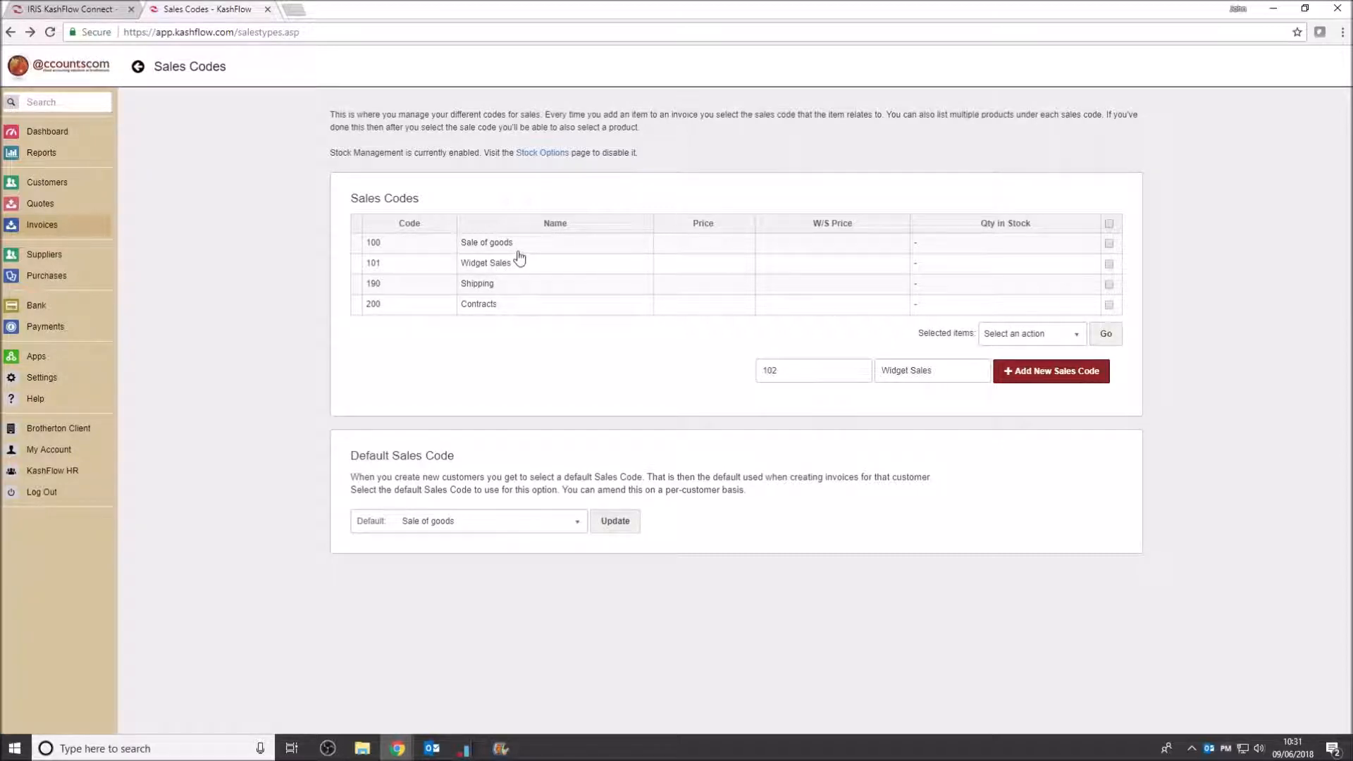
left_click(481, 268)
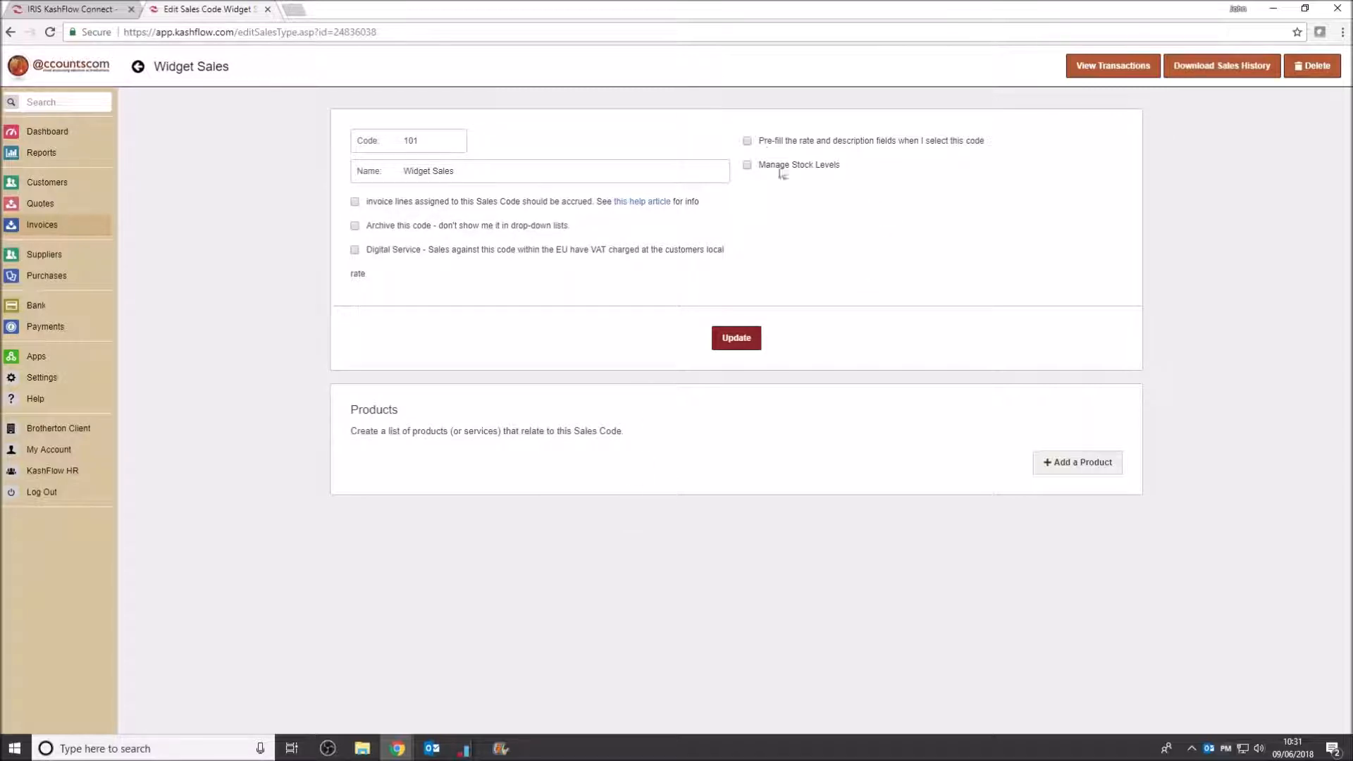
left_click(748, 171)
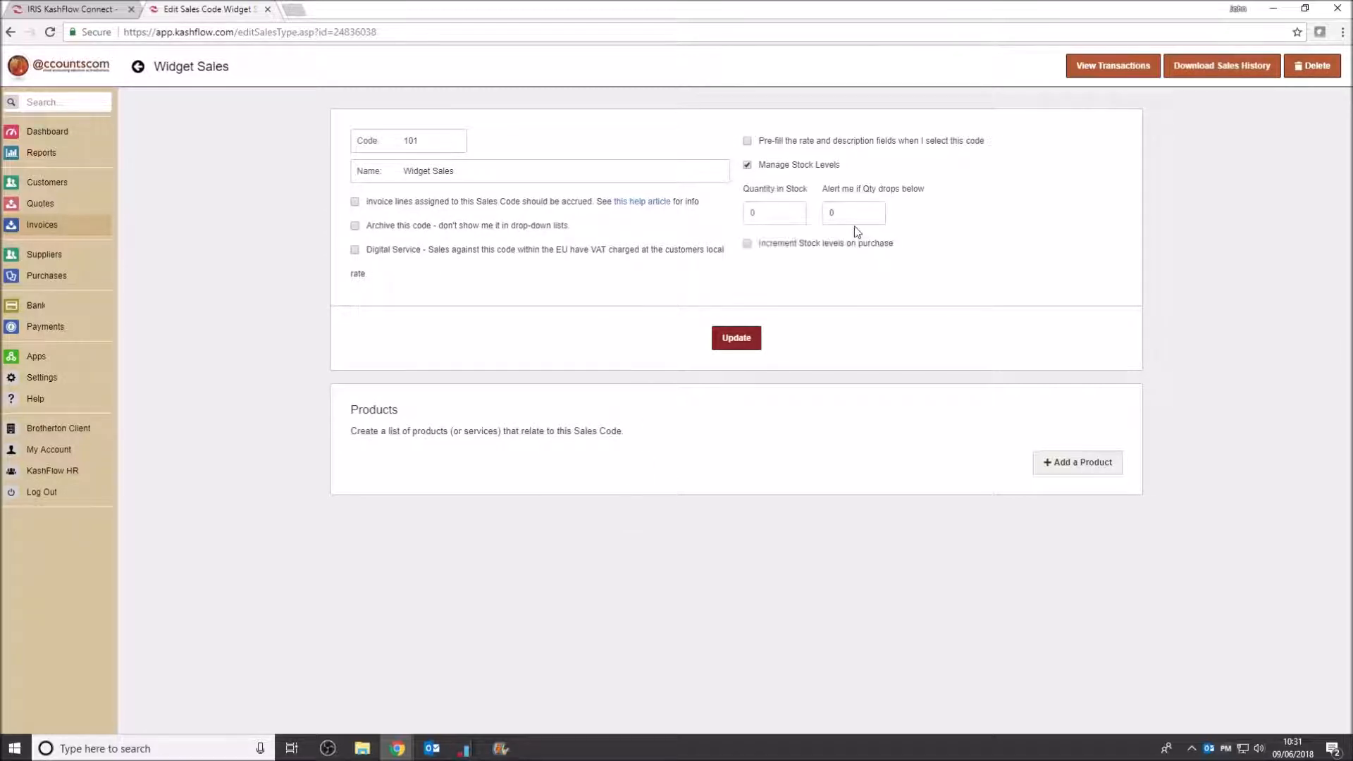
left_click(748, 168)
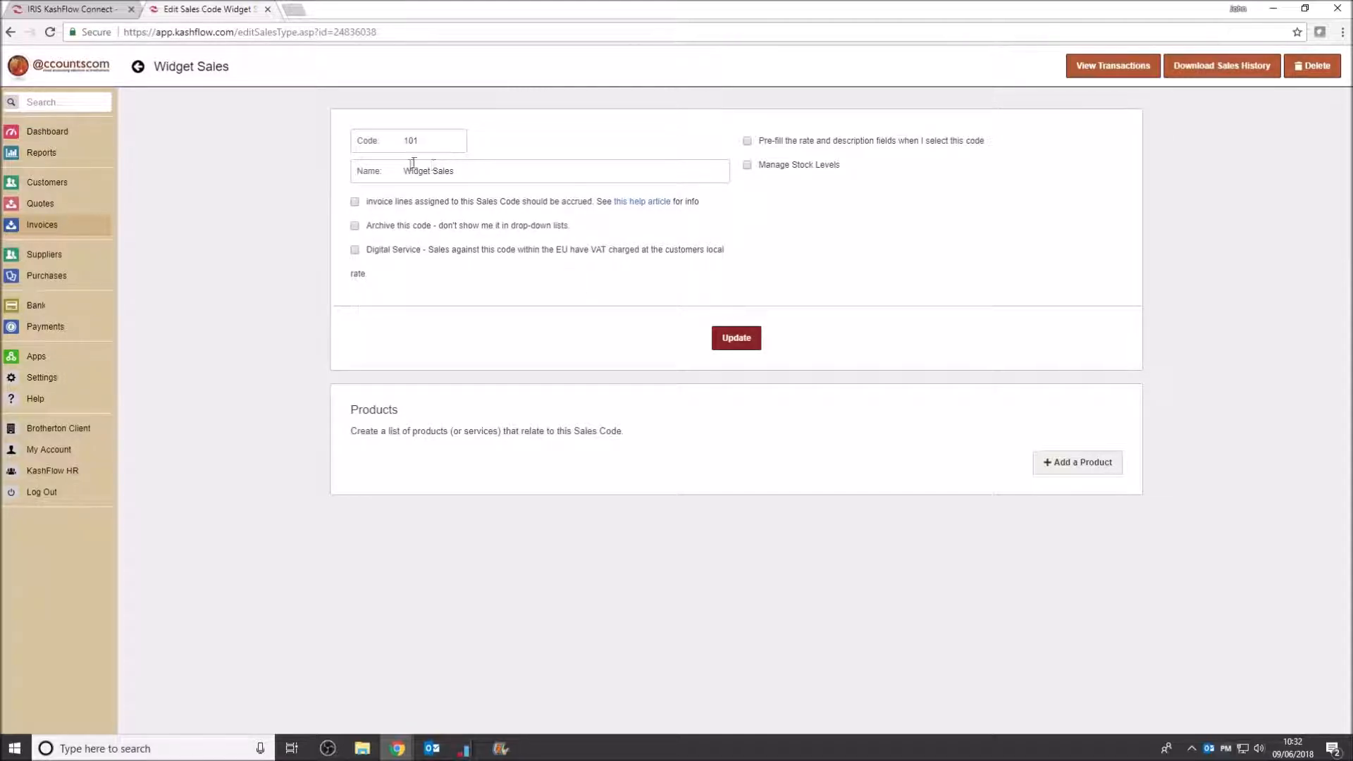
left_click(470, 171)
key("ctrl+a")
left_click(495, 425)
Start a new product under Widget Sales, discarding the unsaved page changes, and name it "Widget 1 Red".
left_click(1104, 466)
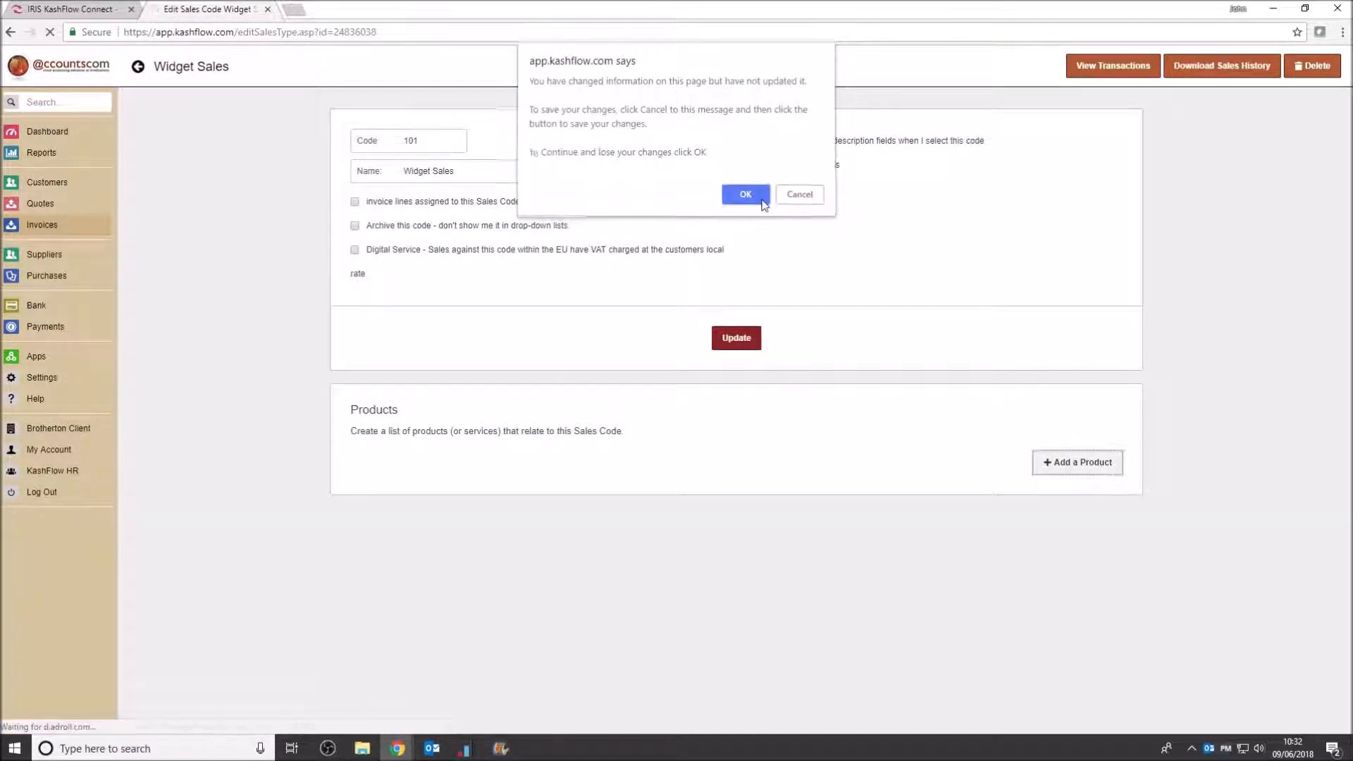
left_click(749, 198)
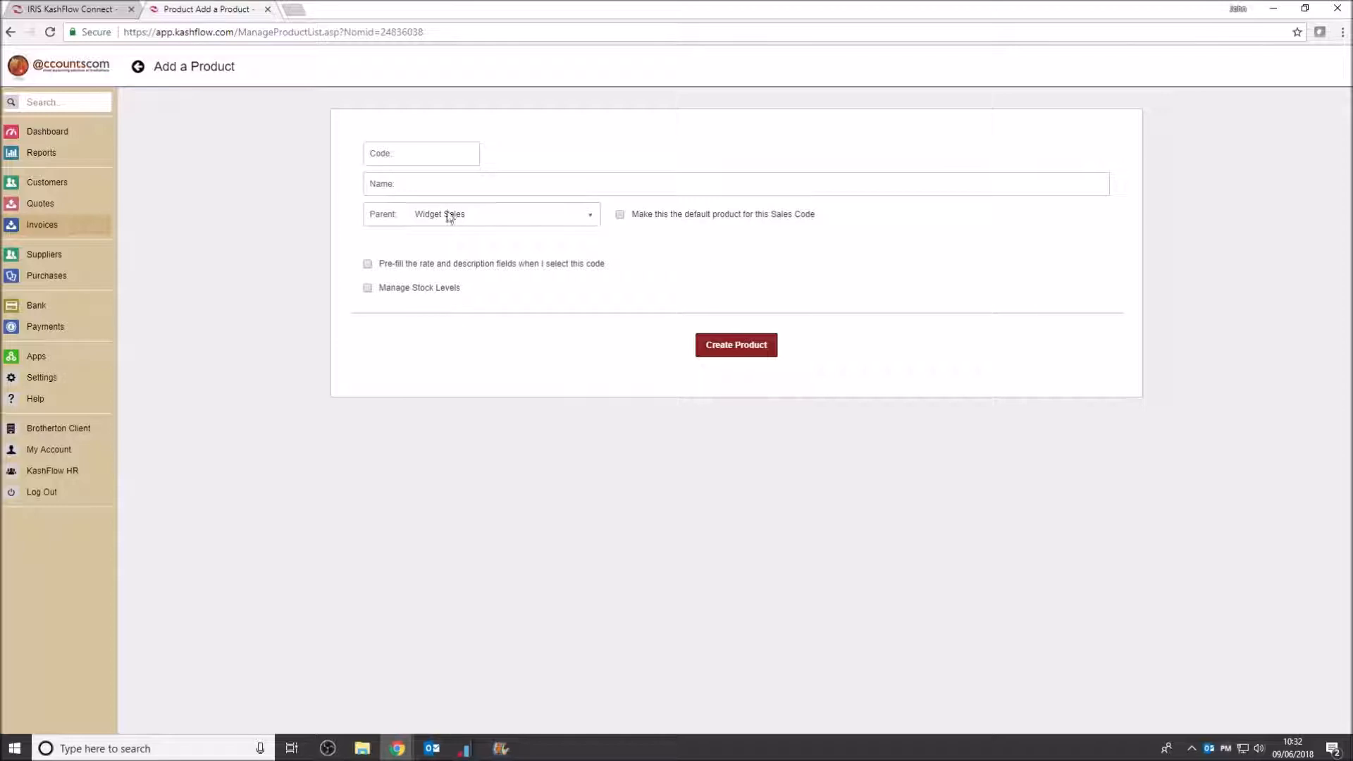
left_click(441, 183)
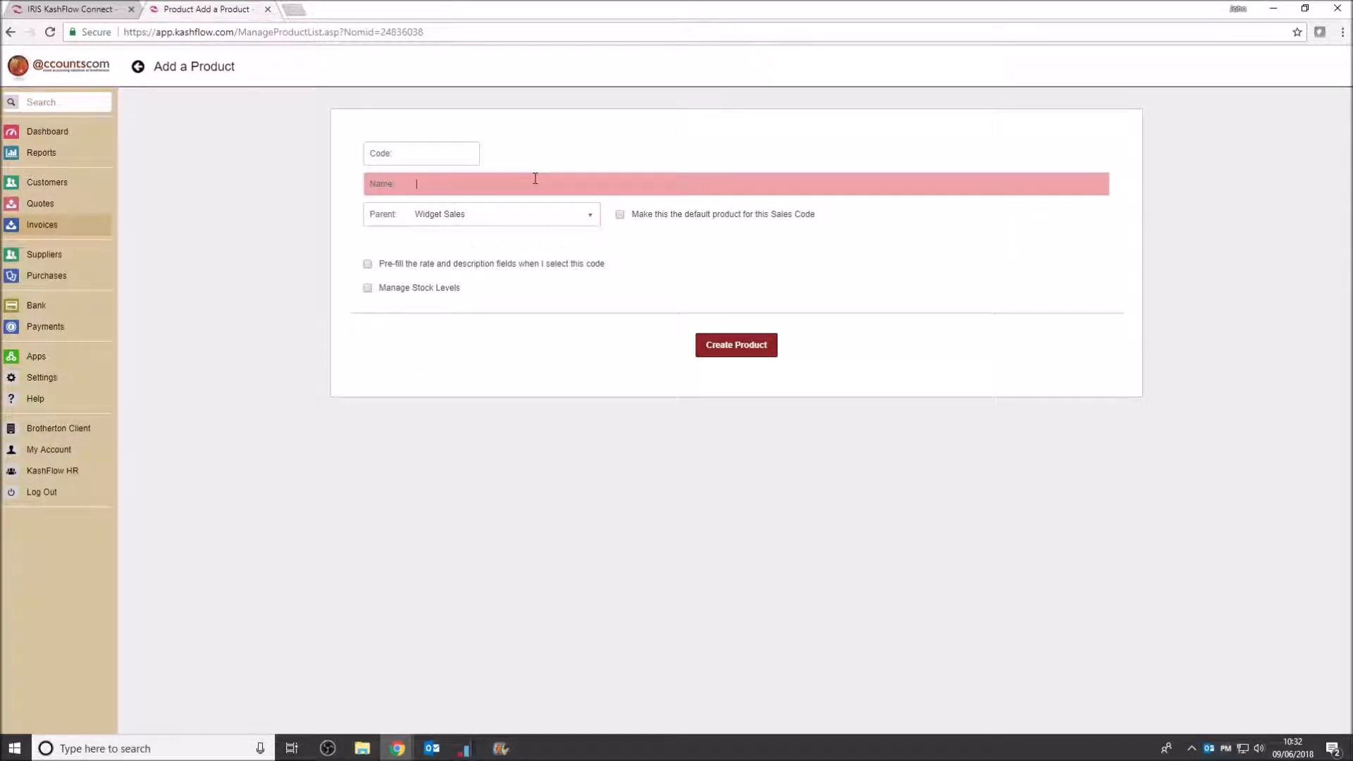
type("Widget 1 Red")
left_click(622, 217)
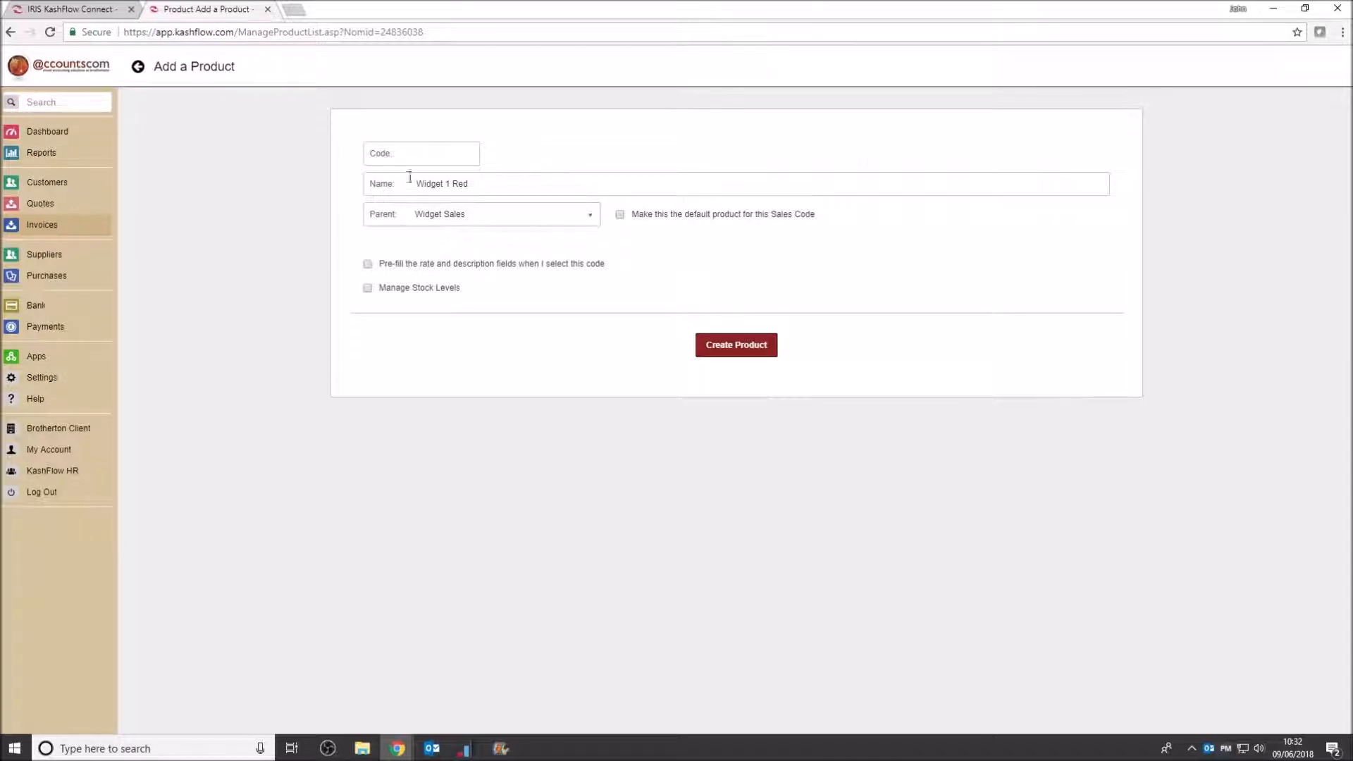
Enable rate and description pre-fill for the product with price 20, wholesale price 10 and description "Widget 1 Red".
left_click(367, 264)
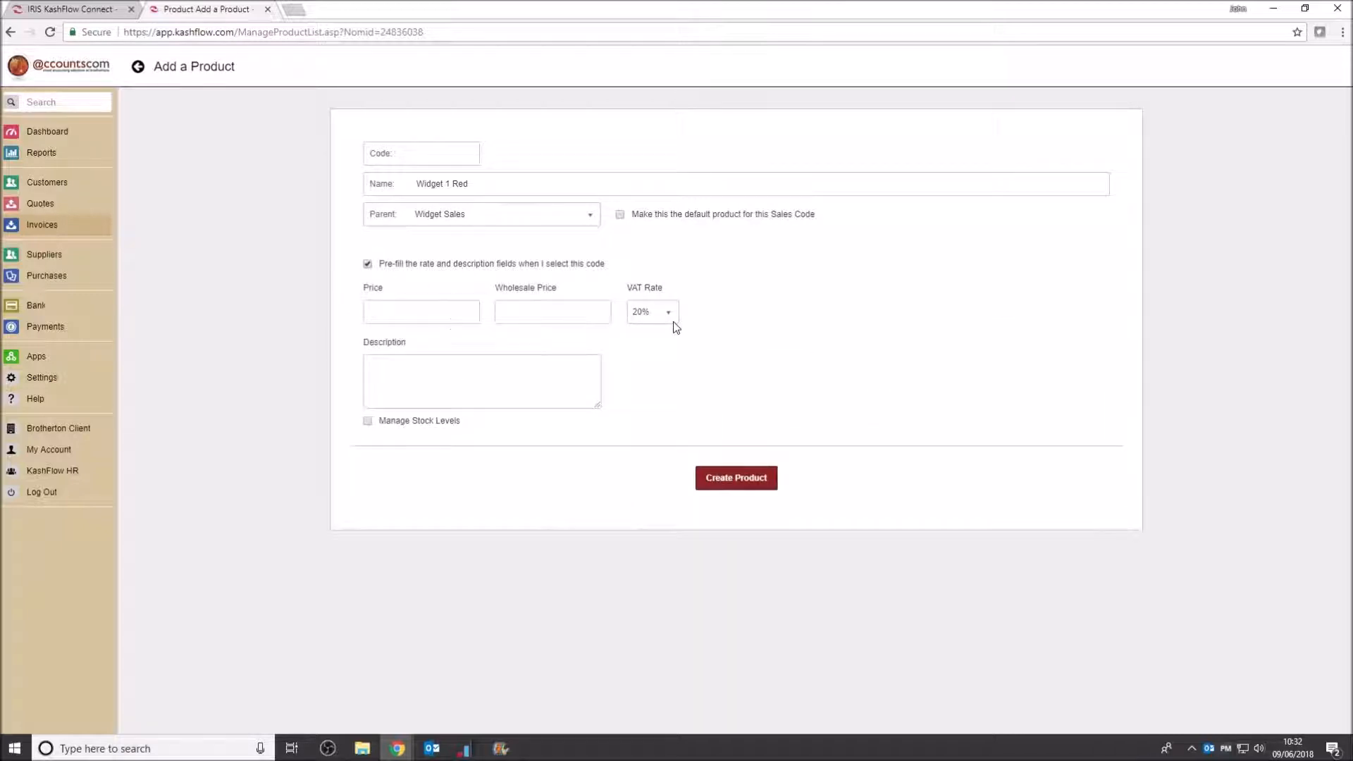
left_click(450, 312)
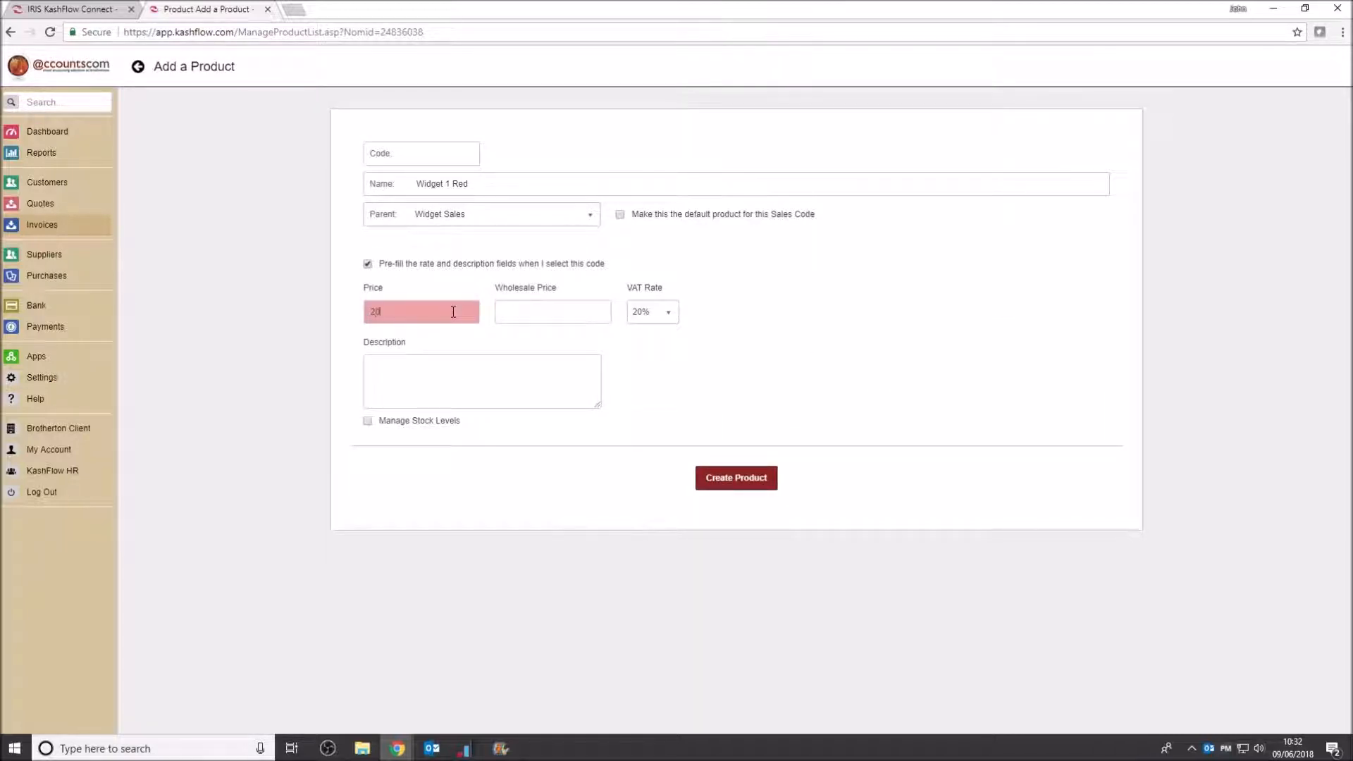
left_click(529, 312)
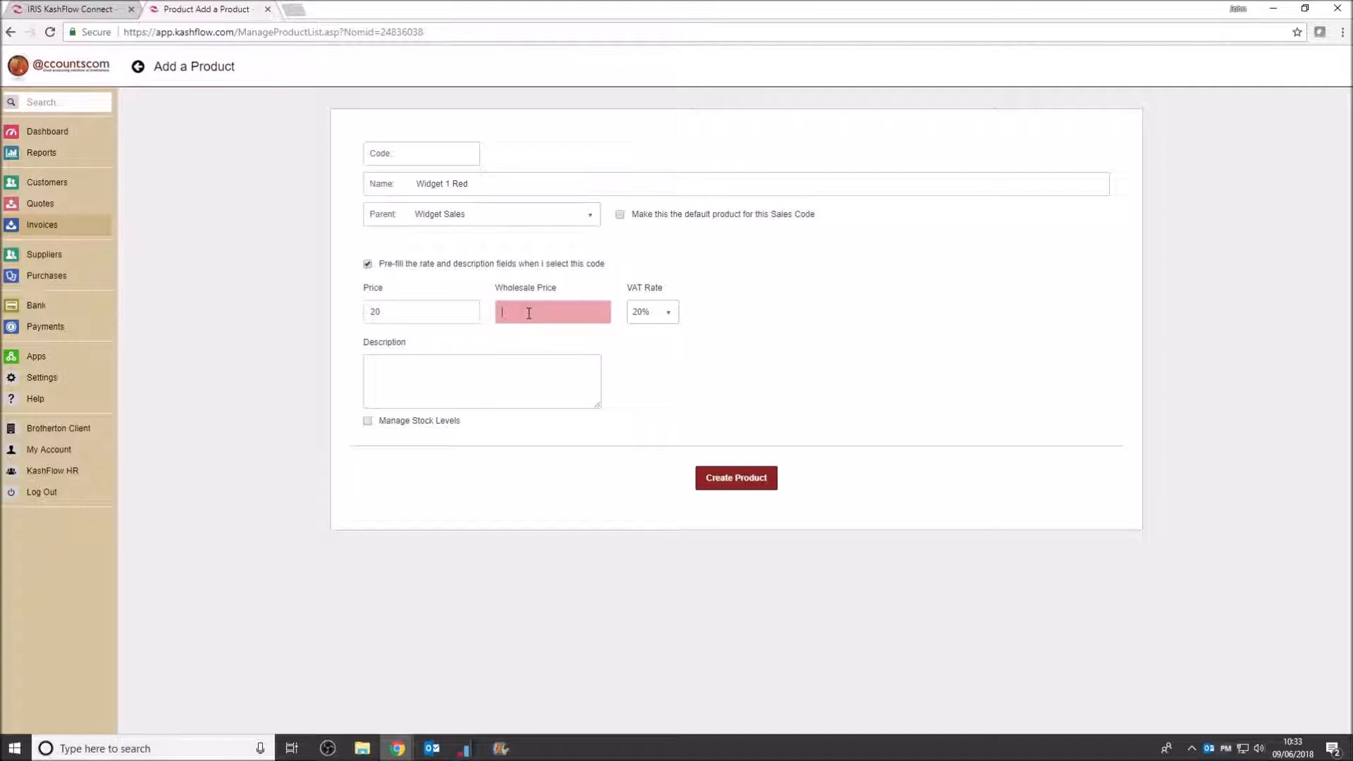
type("10")
left_click(395, 367)
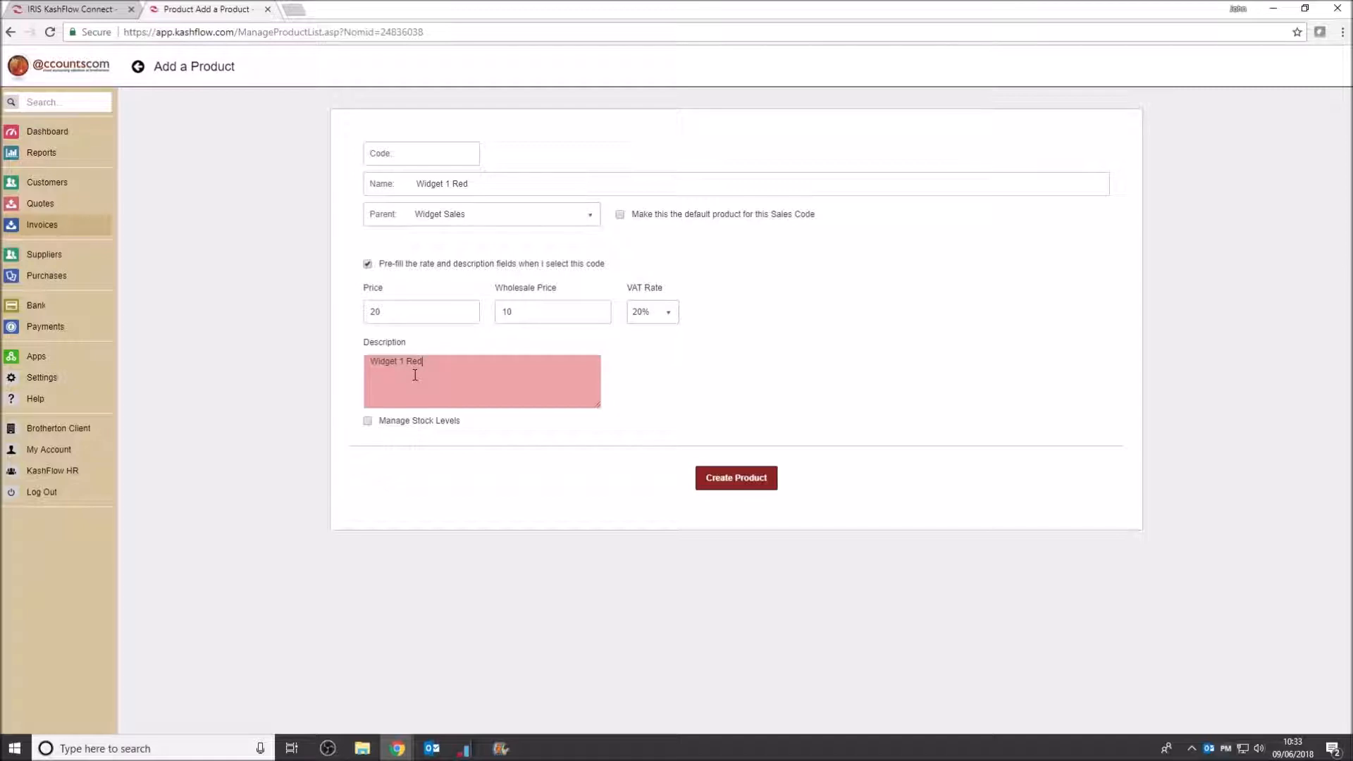
Enable stock level management for the product with 500 in stock and an alert when the quantity drops below 100.
left_click(367, 421)
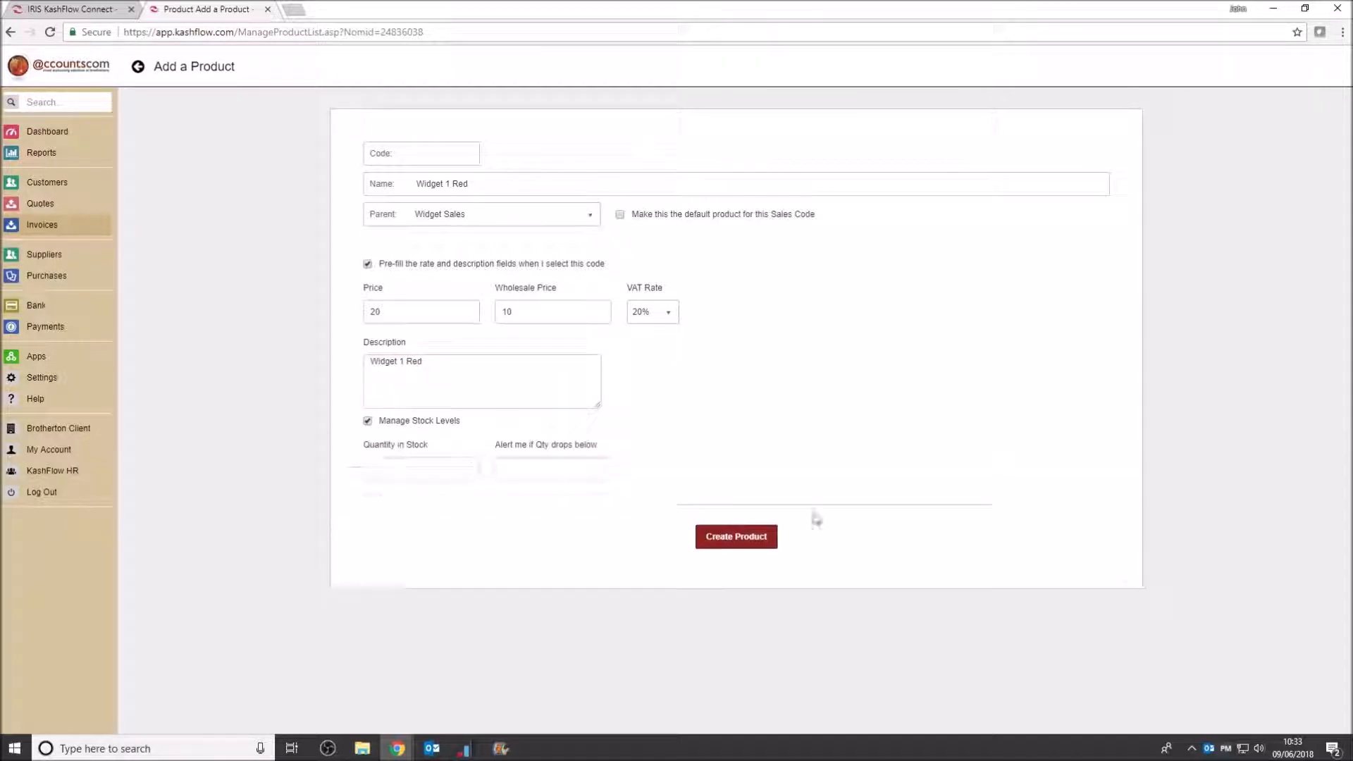
key("Tab")
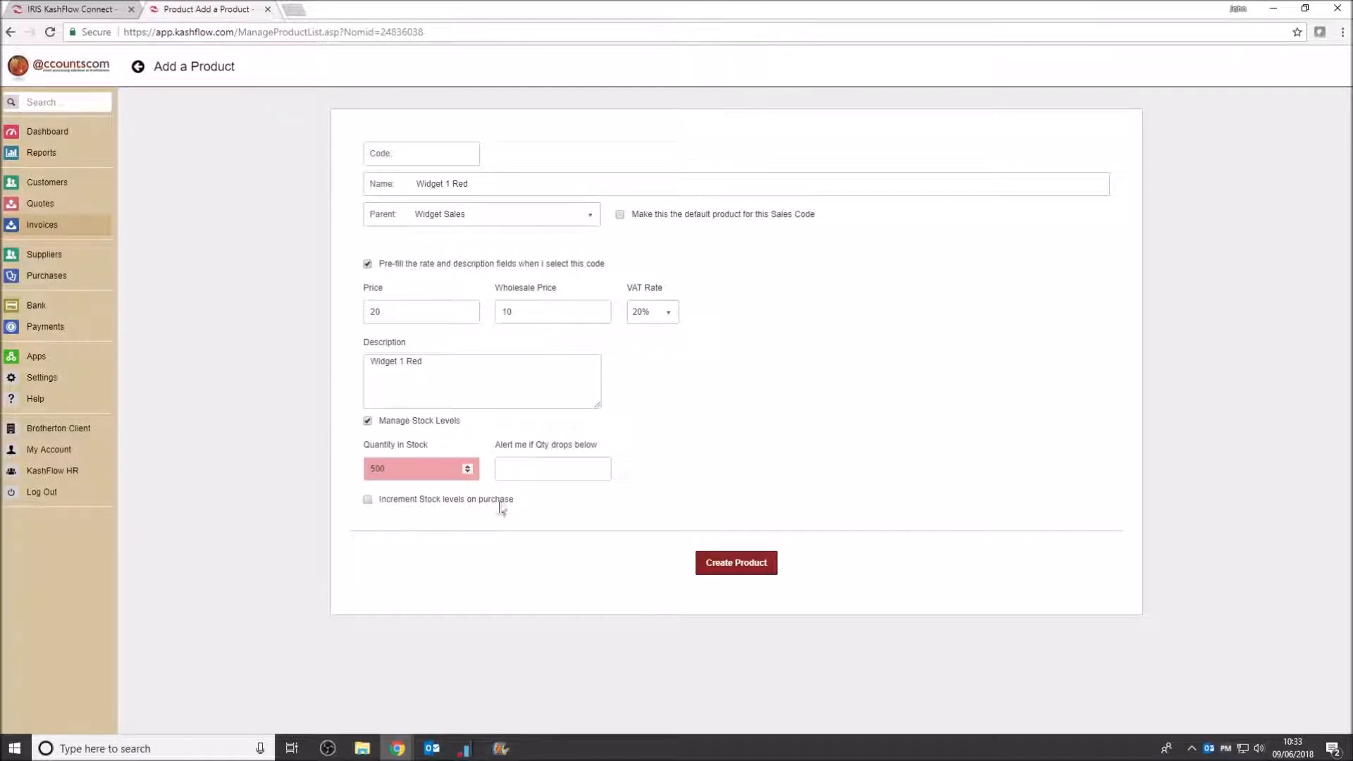
left_click(522, 468)
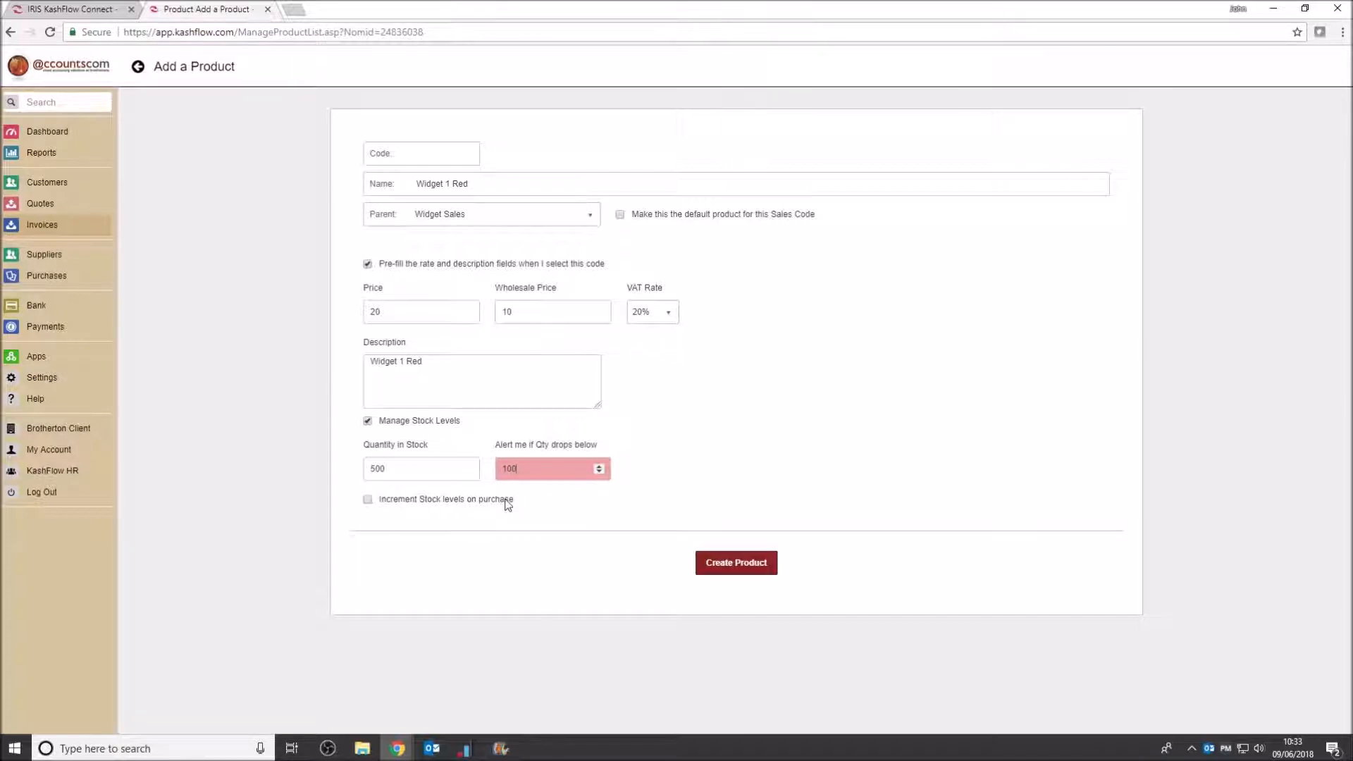
Make stock levels increment on purchases under the "Materials purchased" purchase code and create the product.
left_click(367, 499)
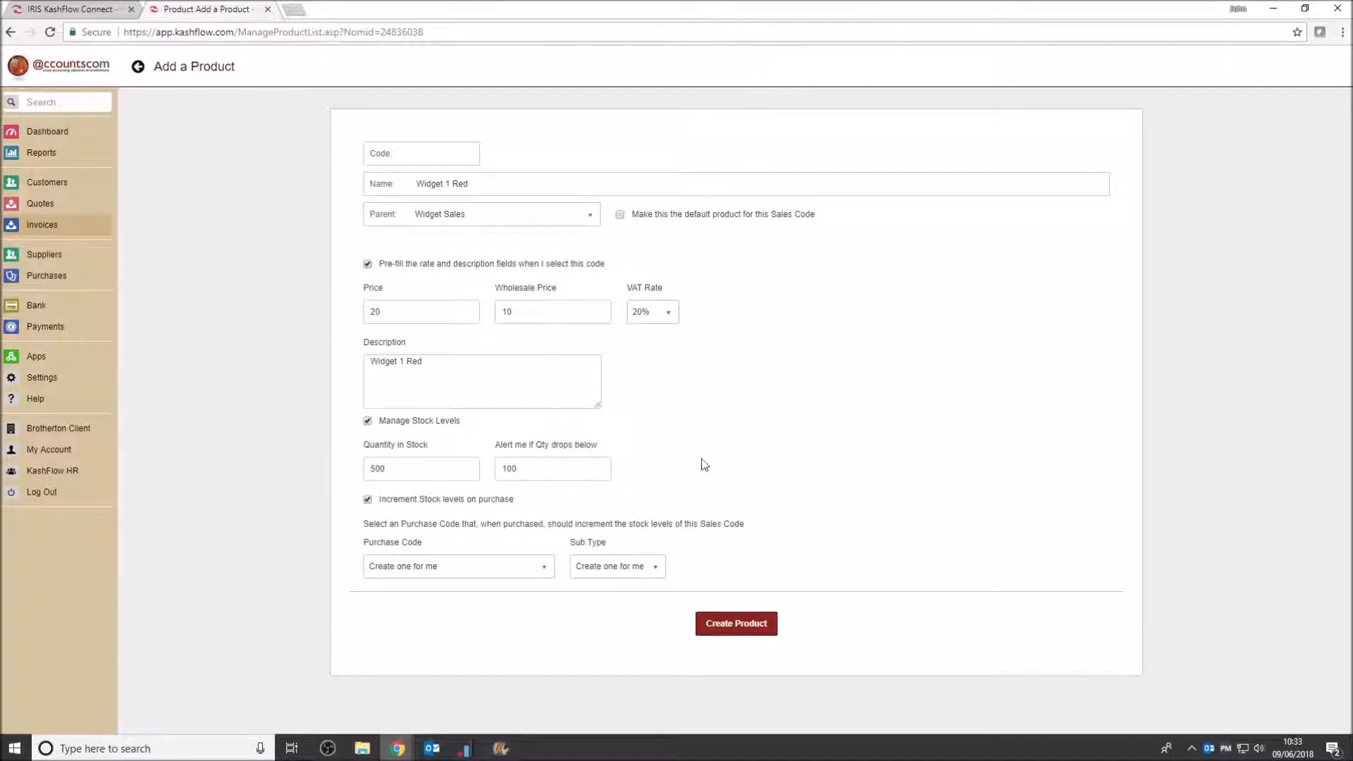
left_click(465, 571)
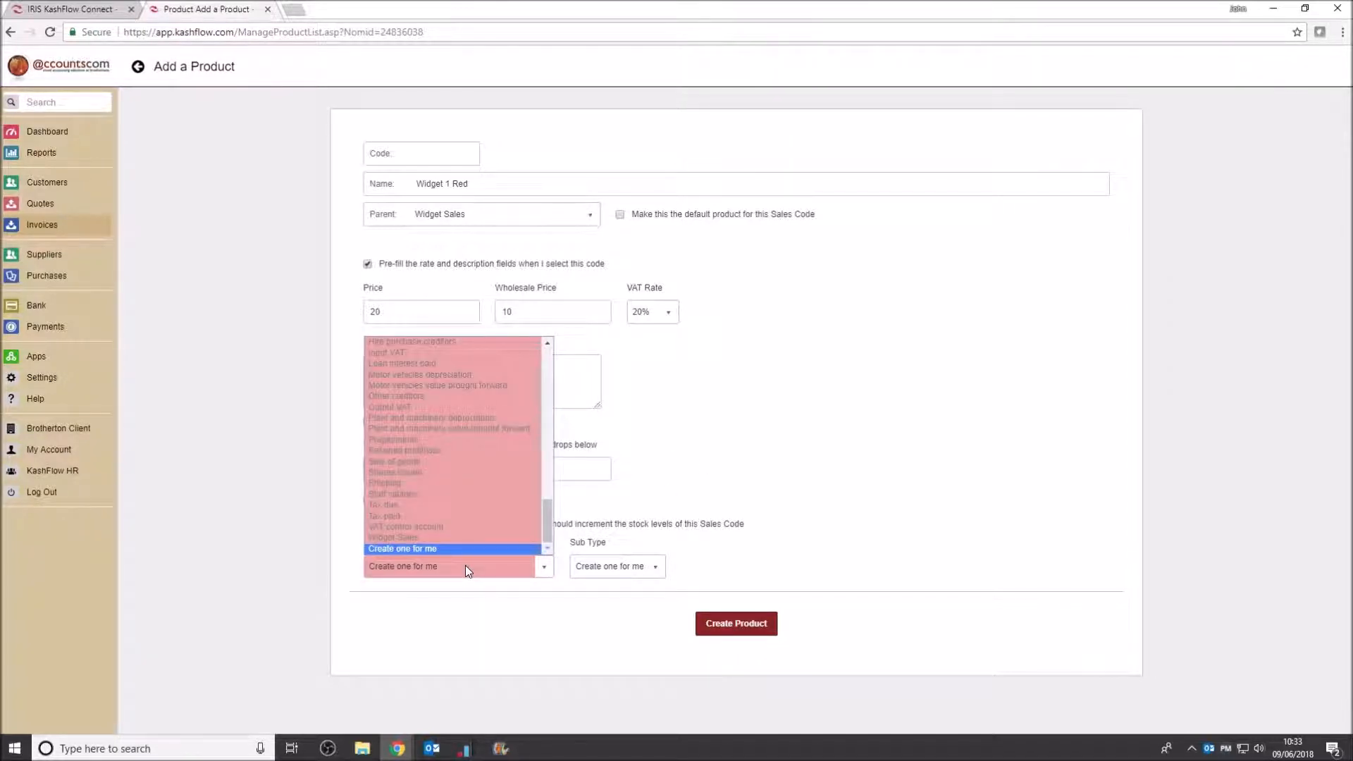
key("m")
key("m")
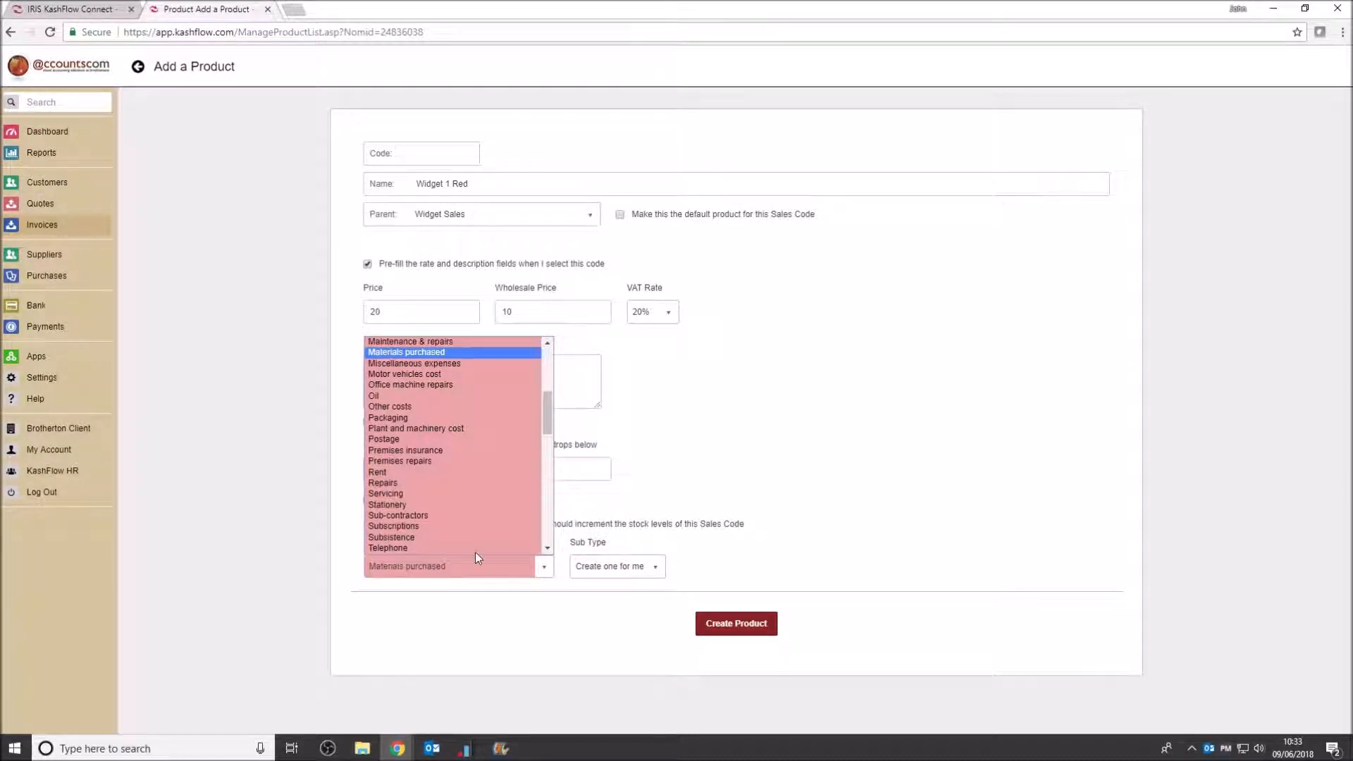
left_click(463, 354)
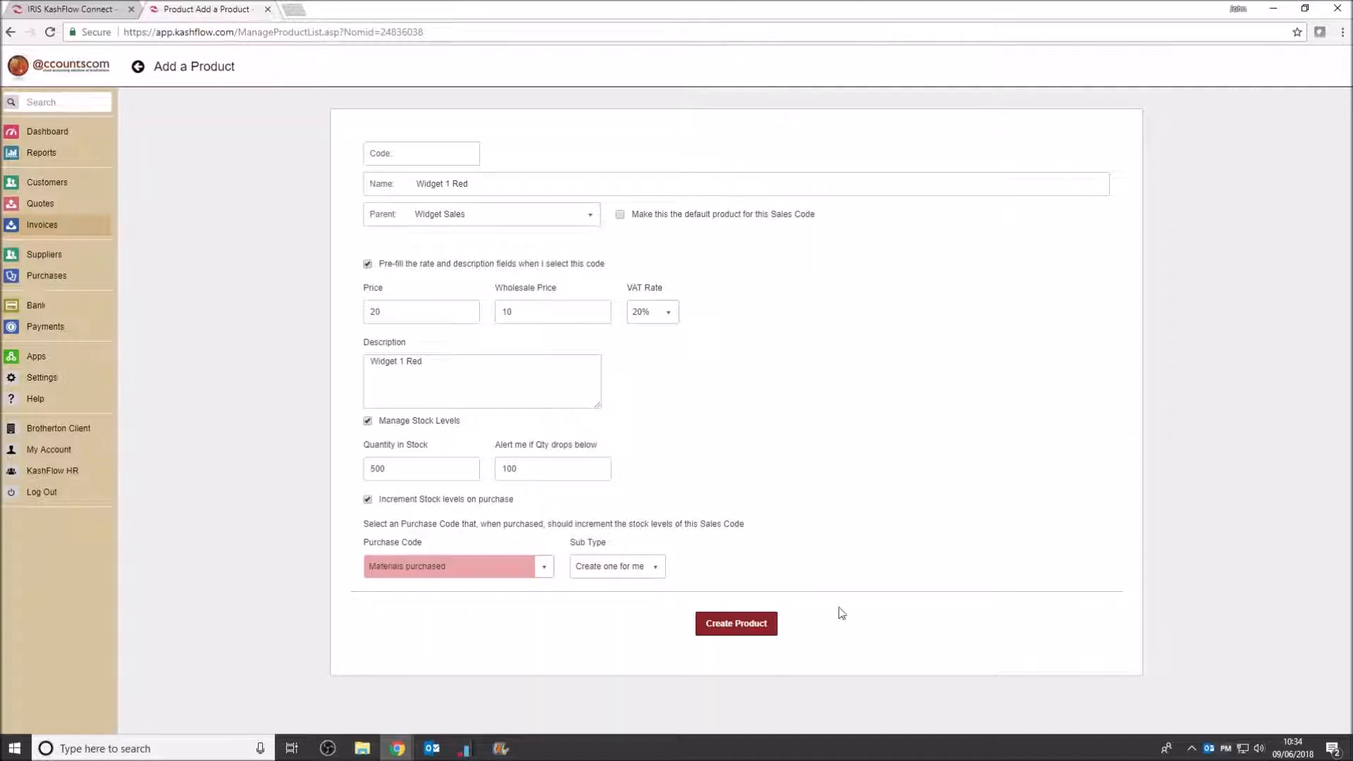
left_click(754, 630)
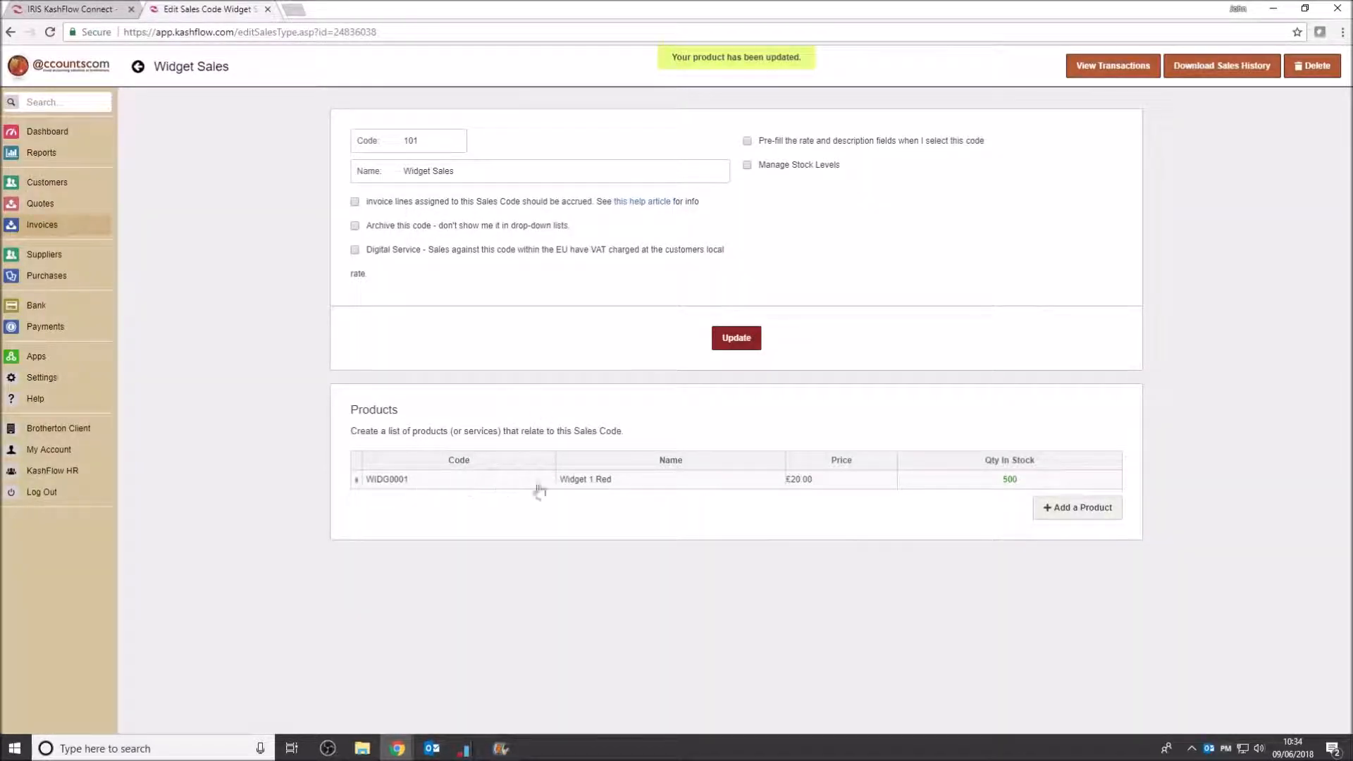
Set the price of Widget 1 Red to 25 and update the product.
left_click(608, 479)
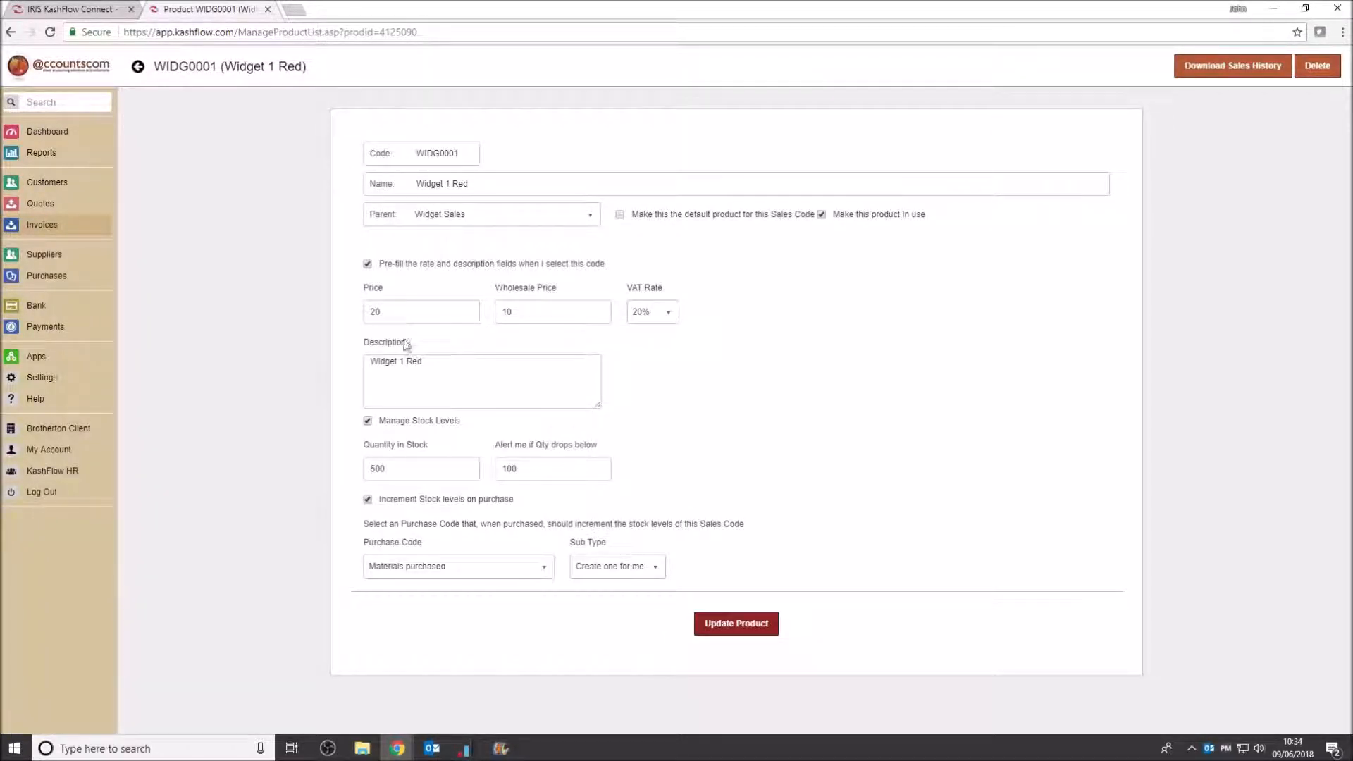
left_click_drag(395, 312, 356, 321)
type("25")
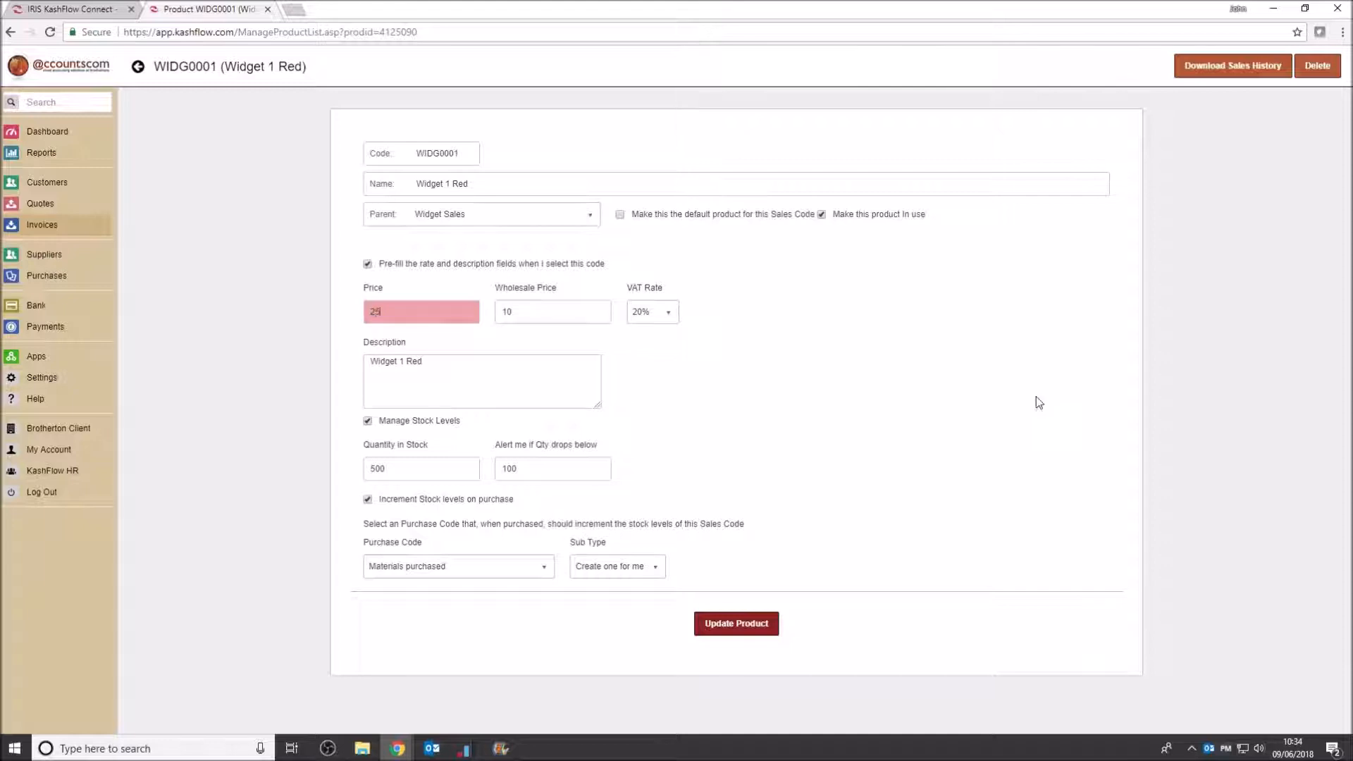
left_click(728, 629)
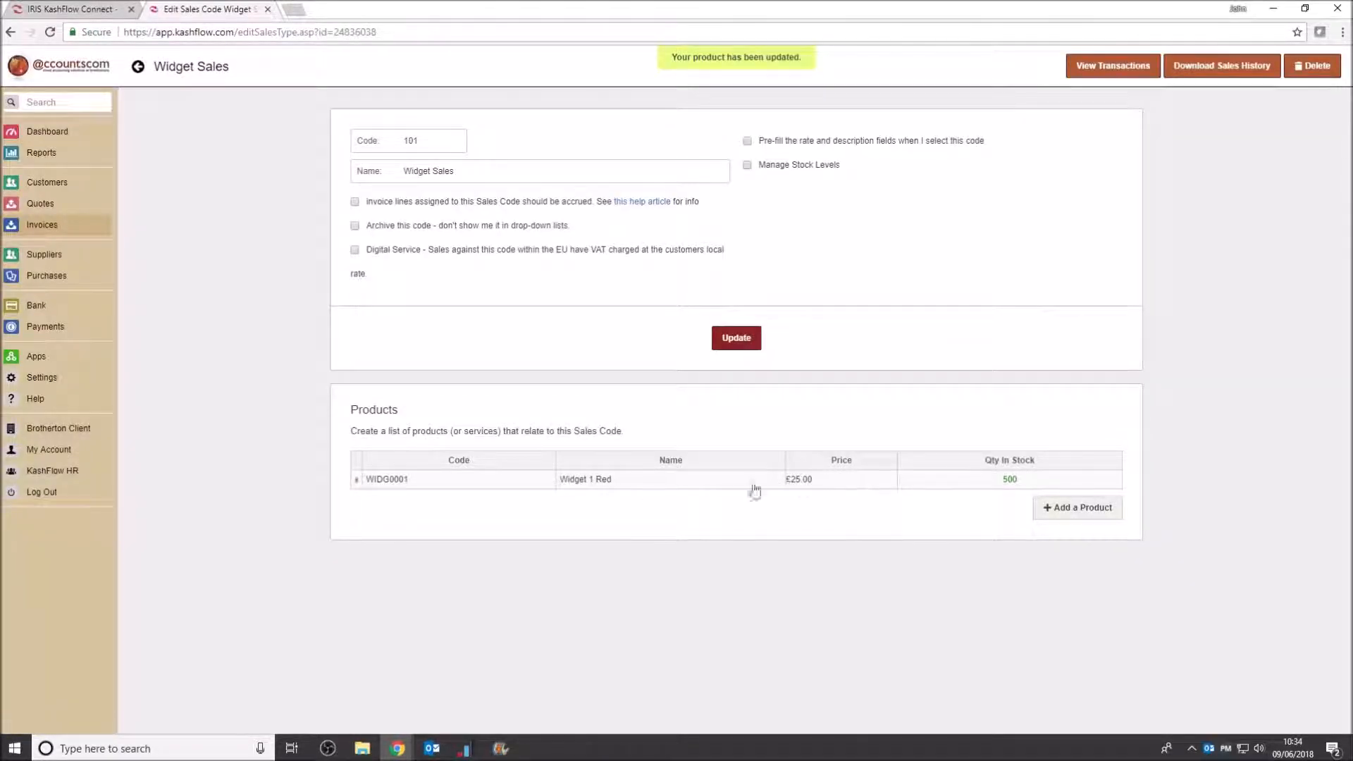
Set the wholesale price of Widget 1 Red to 12, update the product, and reopen it to check its details.
left_click(601, 485)
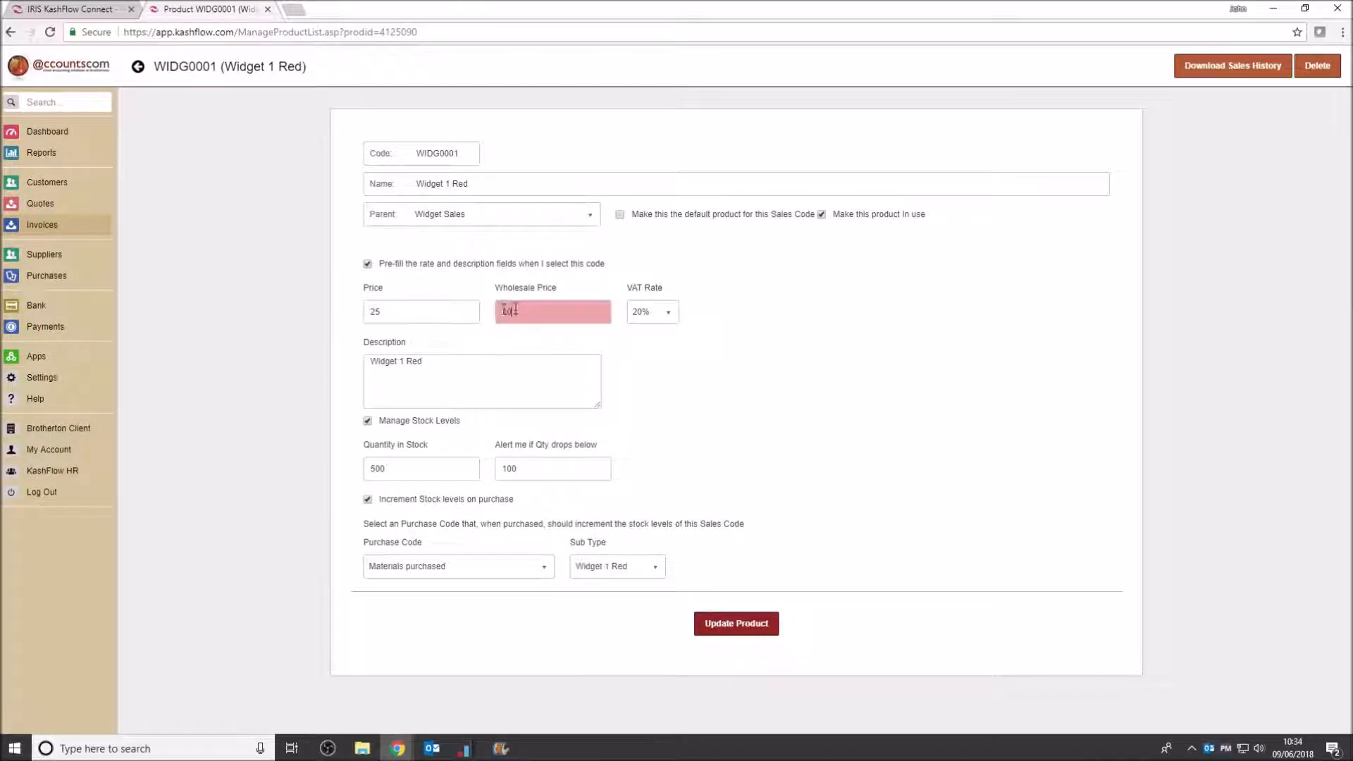
type("2")
left_click(727, 625)
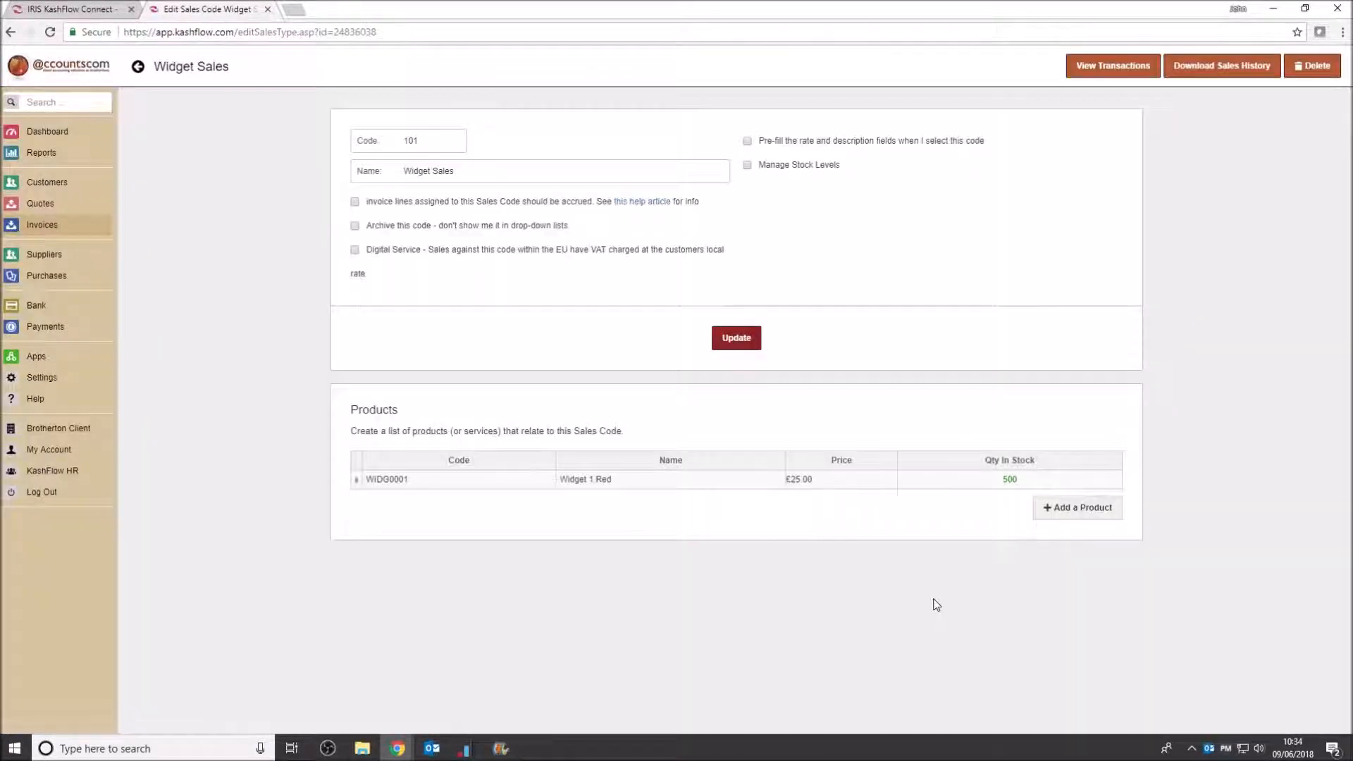
left_click(759, 483)
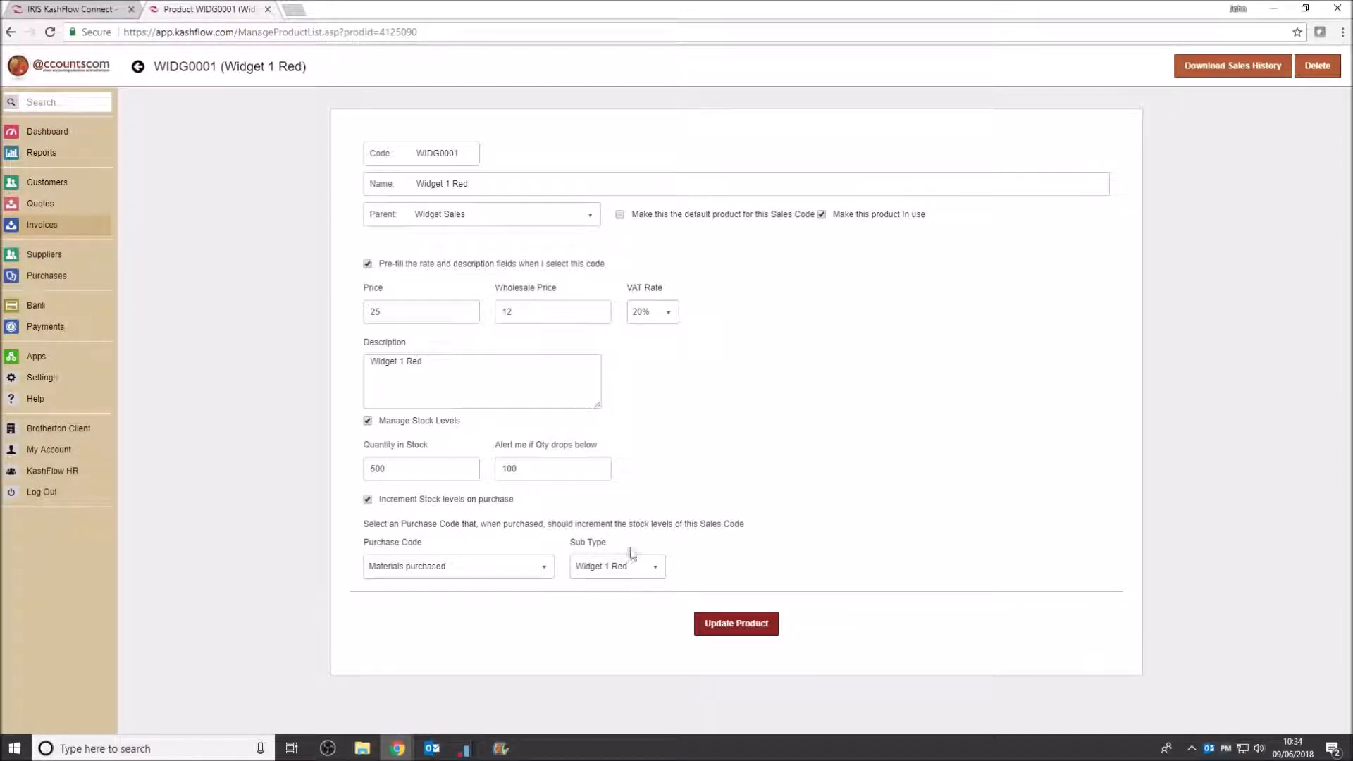
left_click(738, 624)
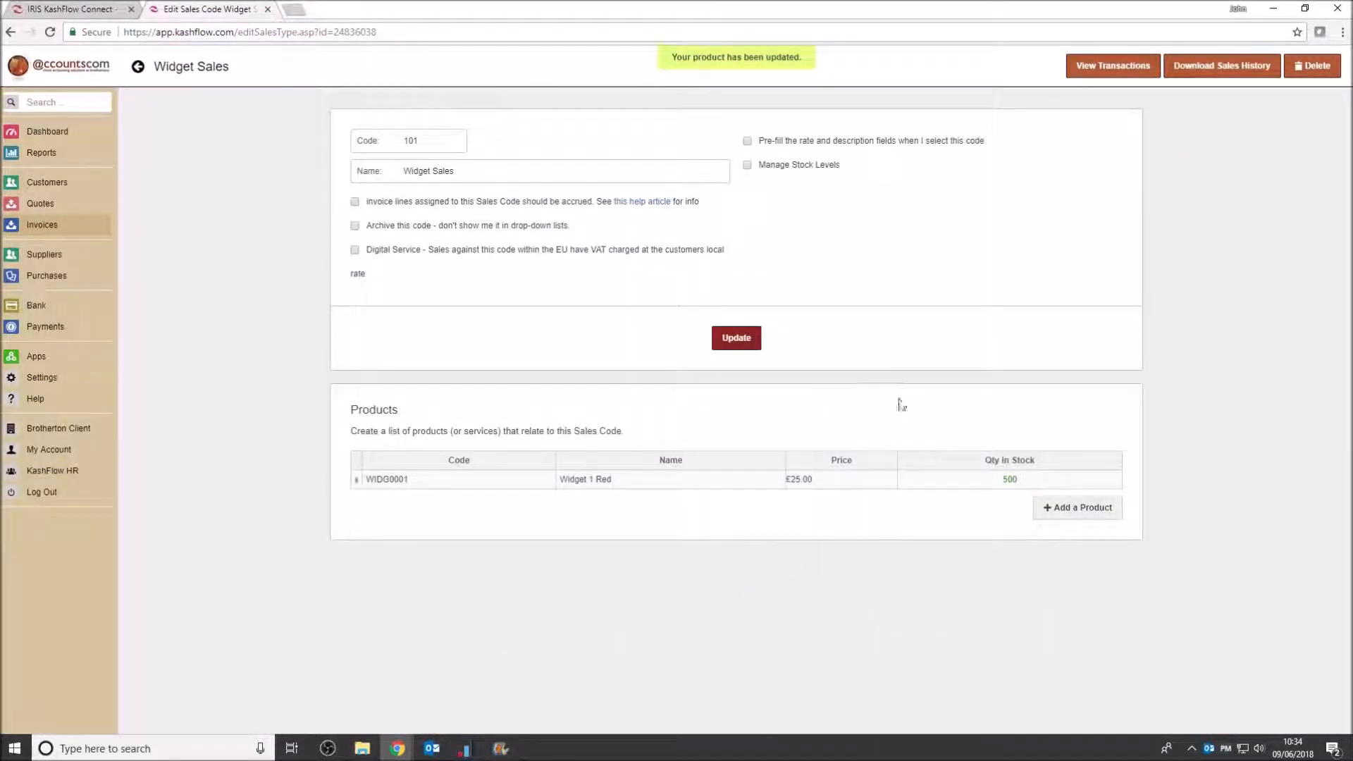
Add a product named Widget 2 Blue with pre-filled price 10, wholesale price 5 and description "Widget 2 Blue".
left_click(1090, 516)
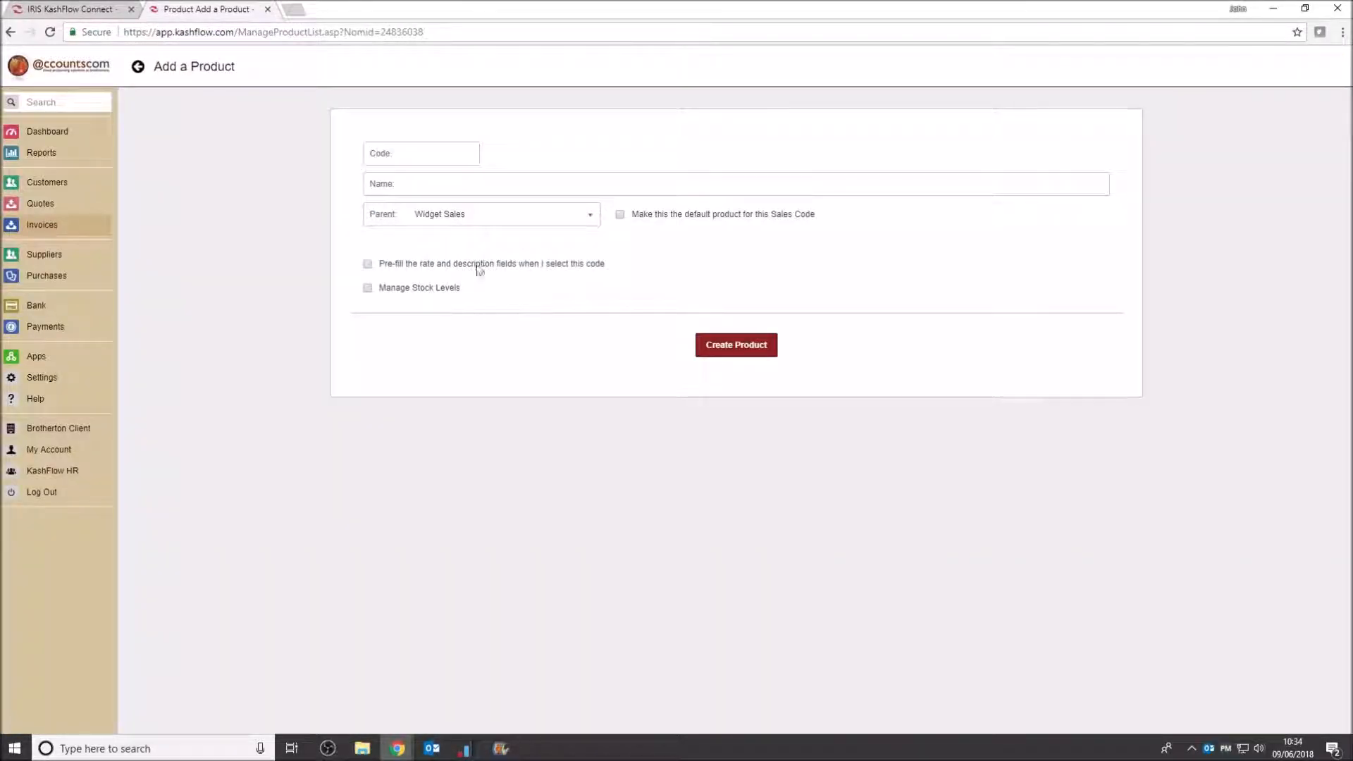
left_click(436, 188)
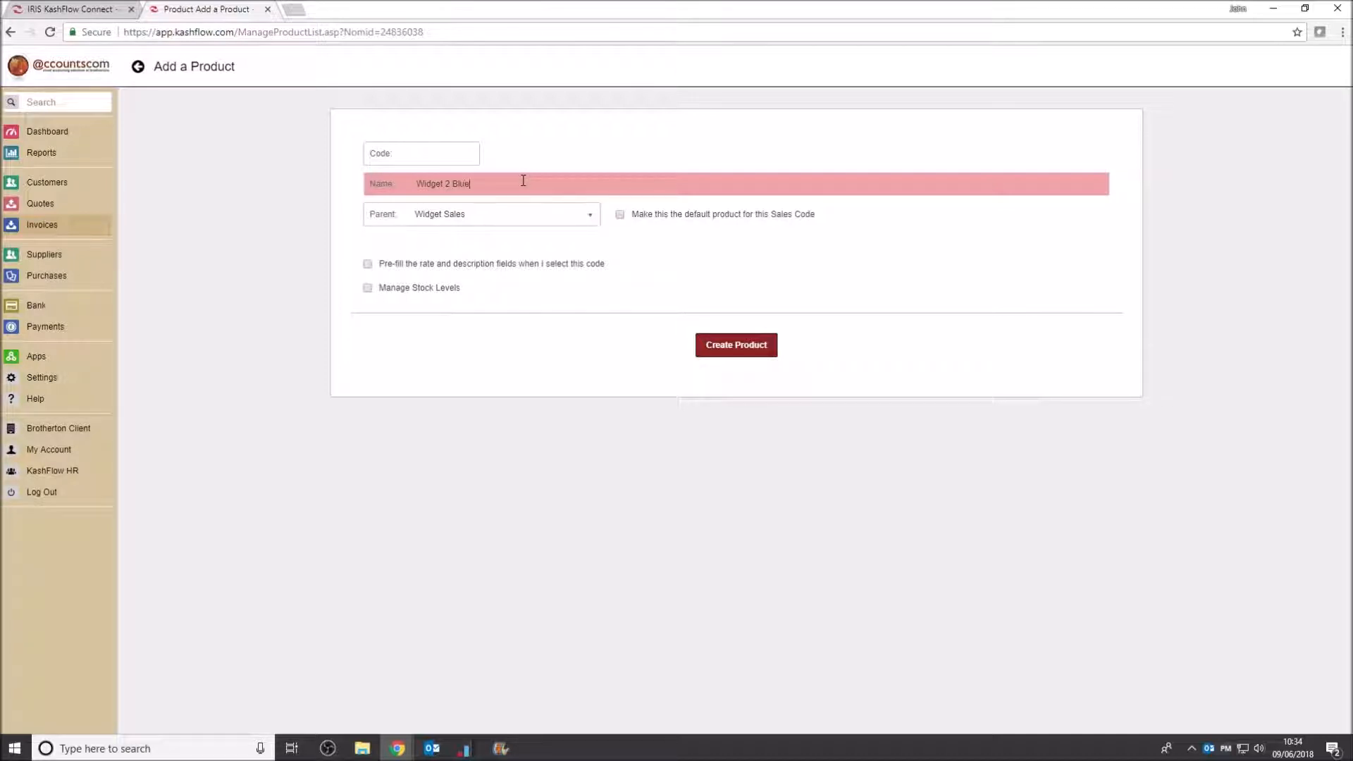
left_click(369, 264)
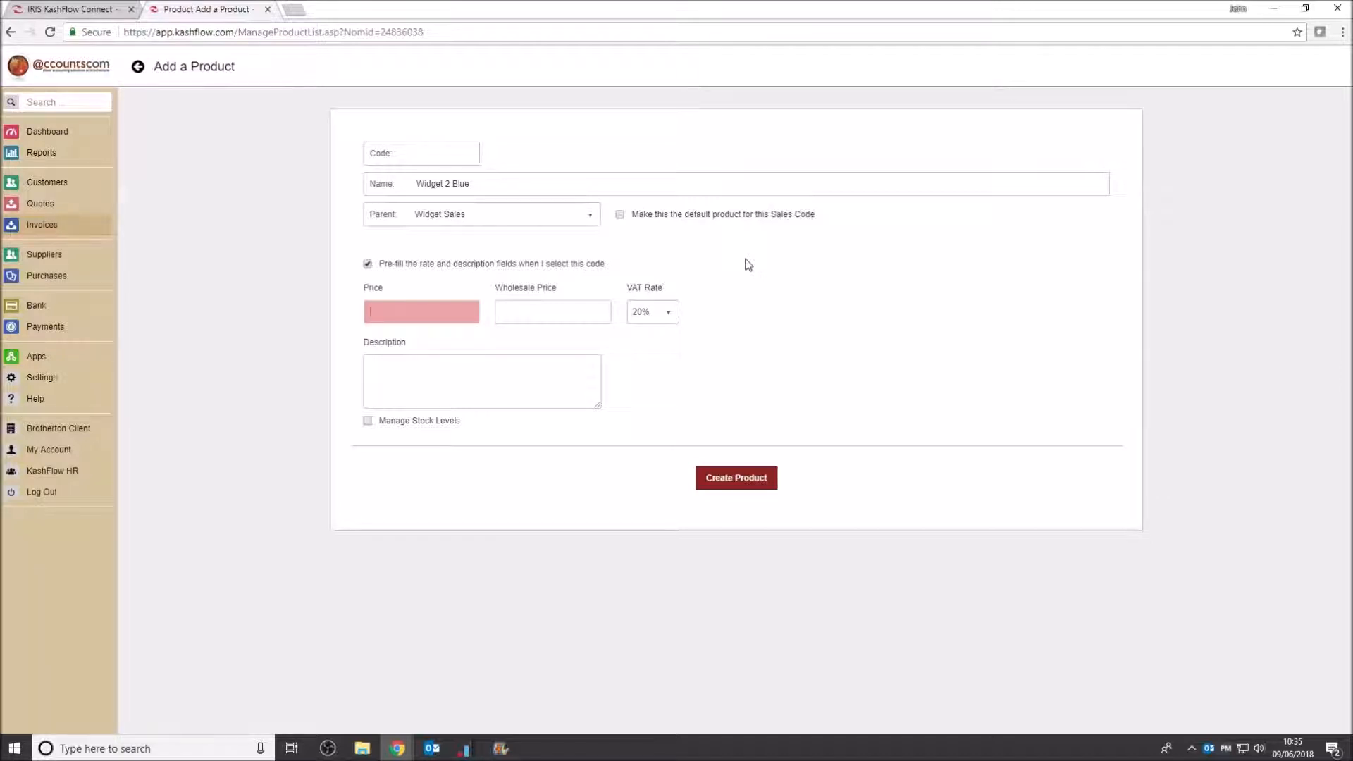
type("10")
left_click(532, 313)
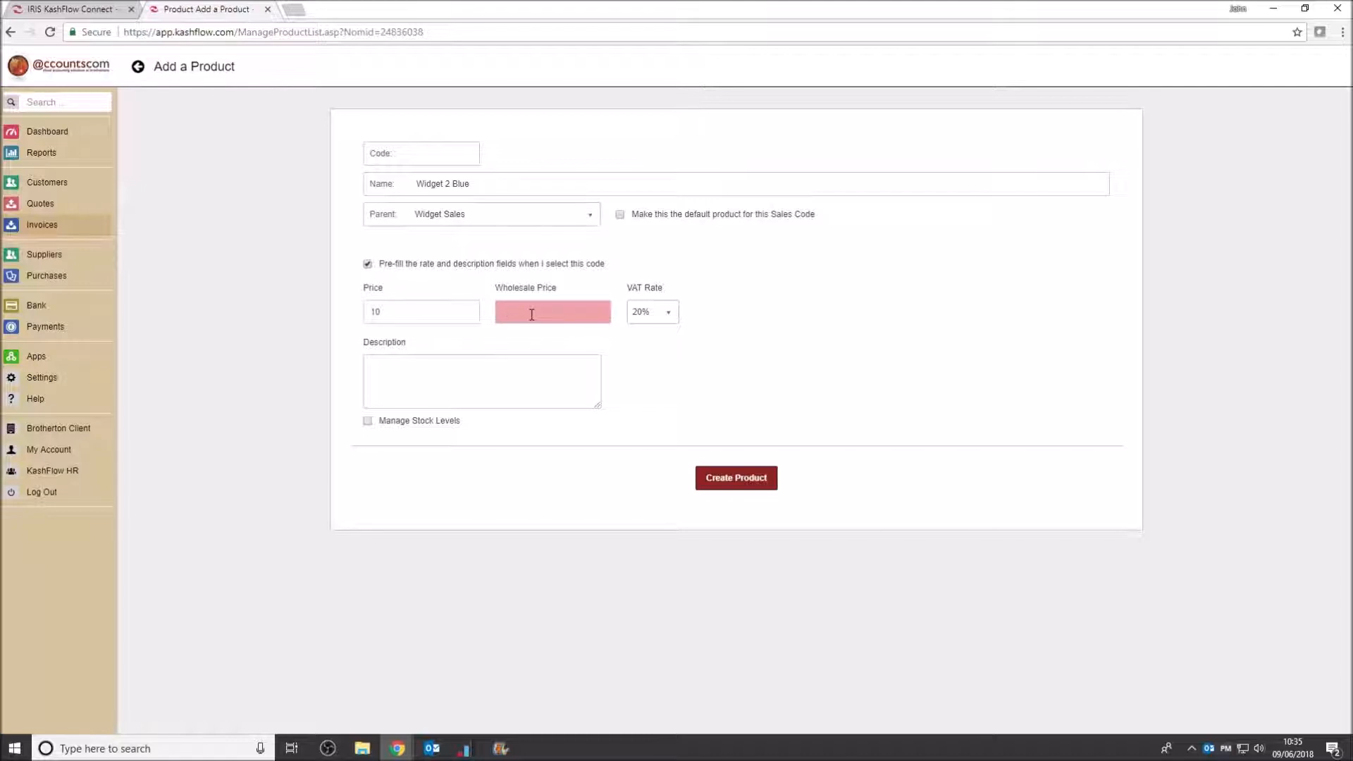
left_click(374, 370)
type("Widget 2 Blue")
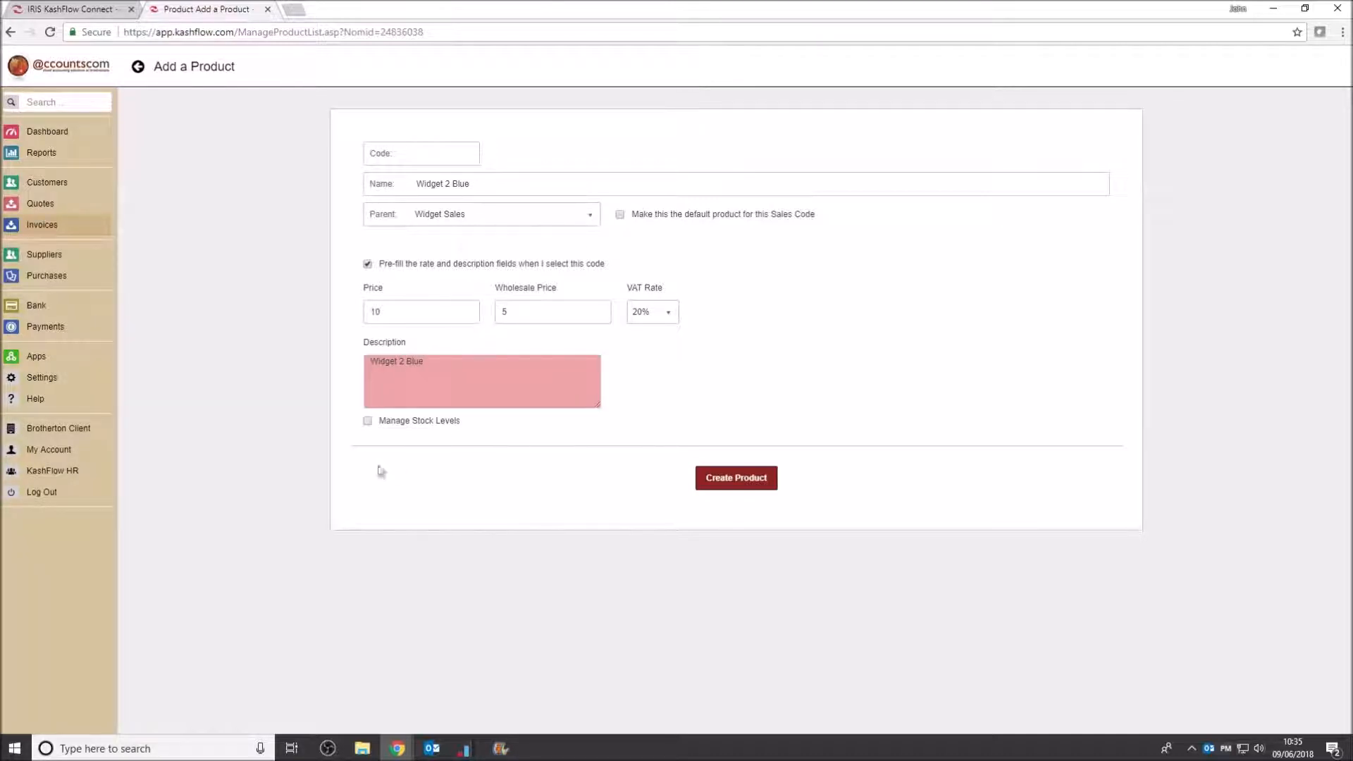
Enable stock level management for Widget 2 Blue with 1000 in stock and an alert when the quantity drops below 500.
left_click(367, 421)
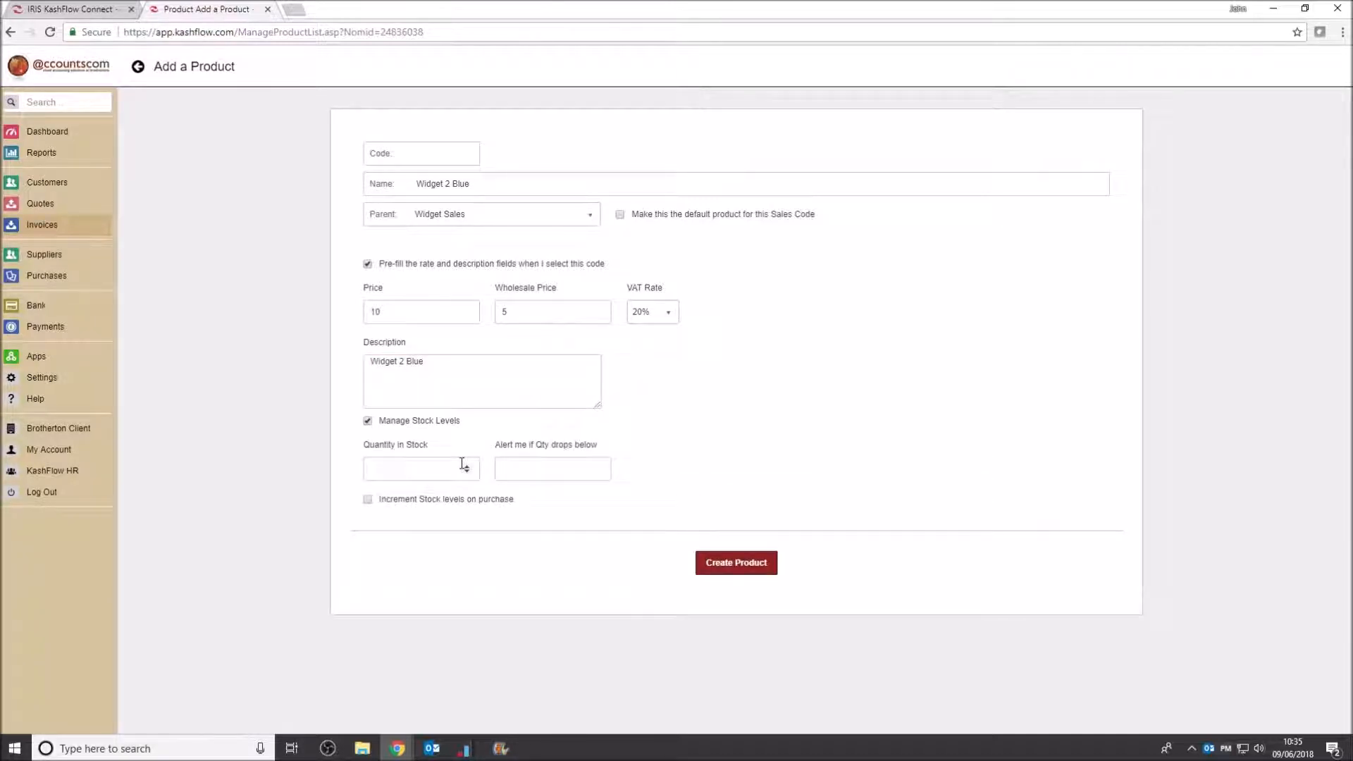
left_click(463, 464)
type("1000")
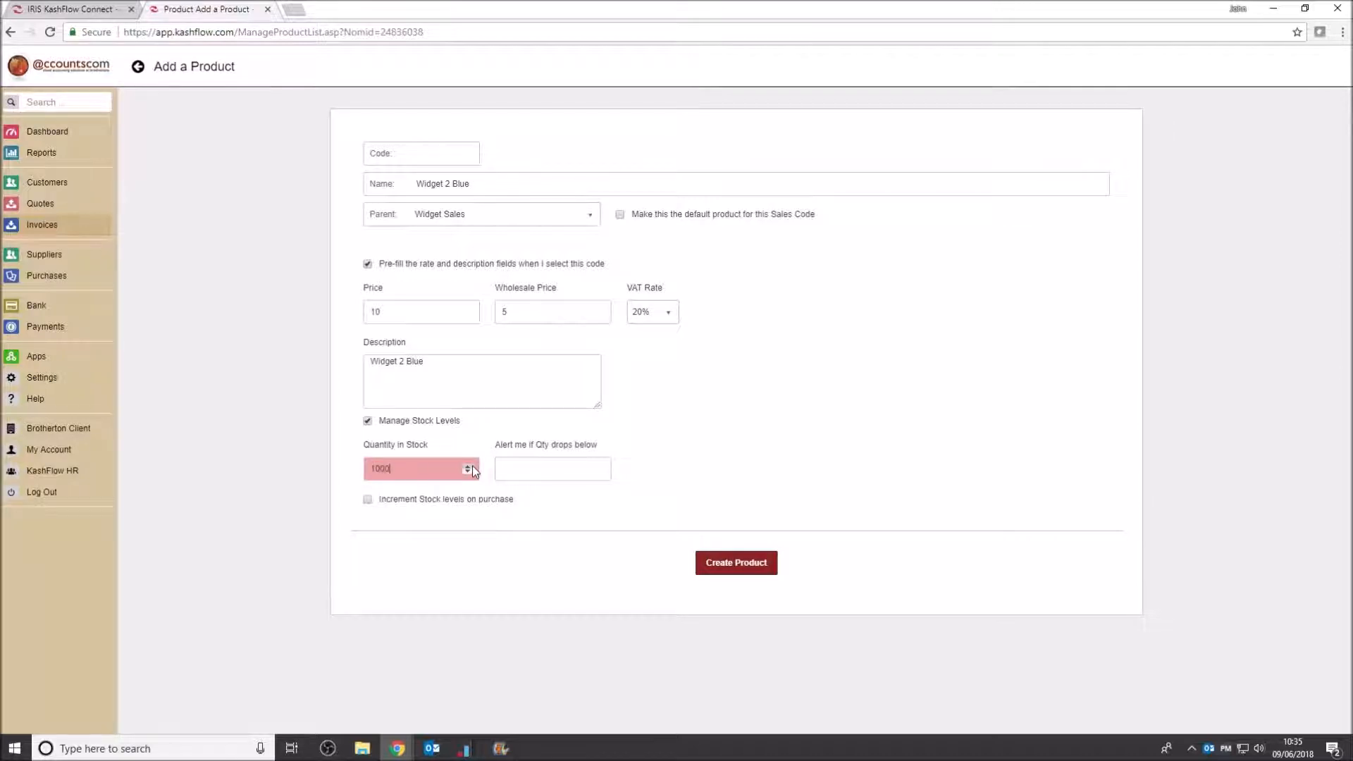
left_click(511, 472)
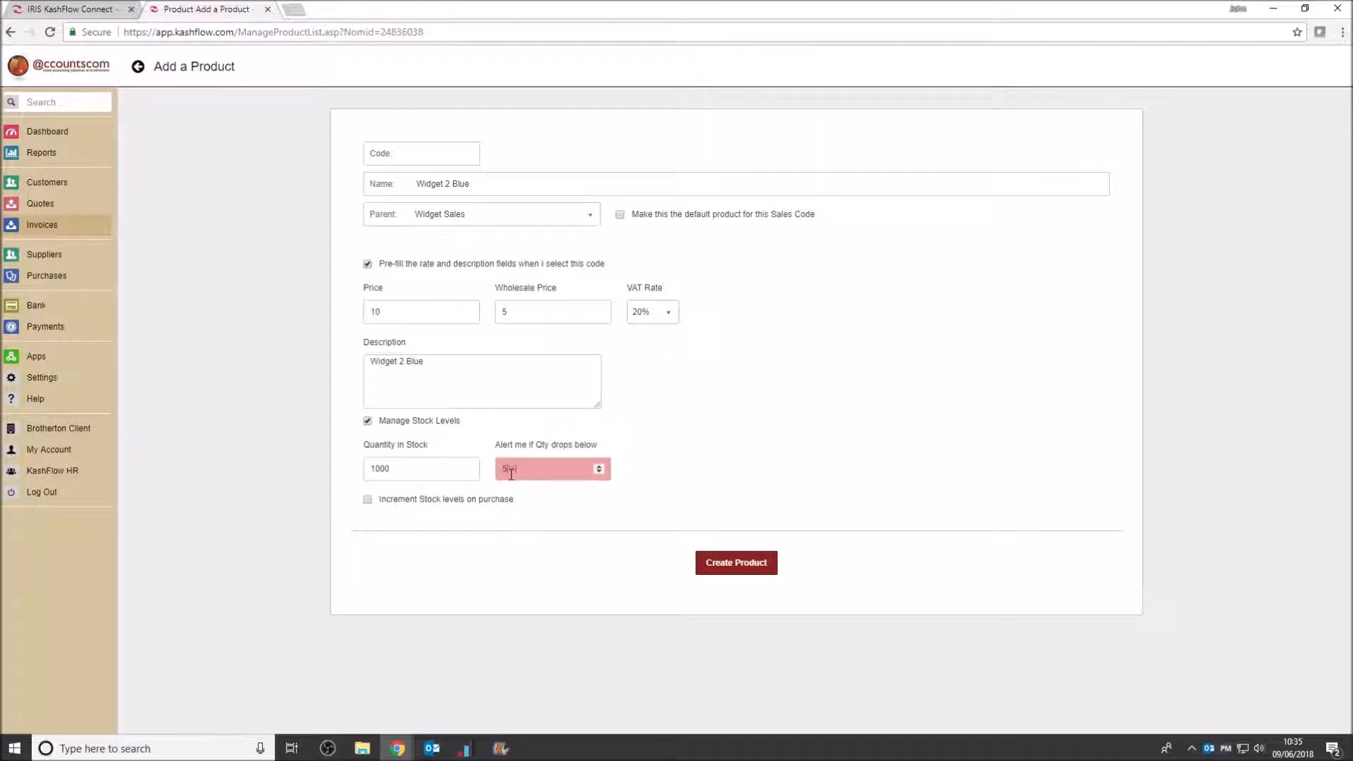
Make Widget 2 Blue's stock increment on purchases under the "Materials purchased" purchase code and create the product.
left_click(367, 499)
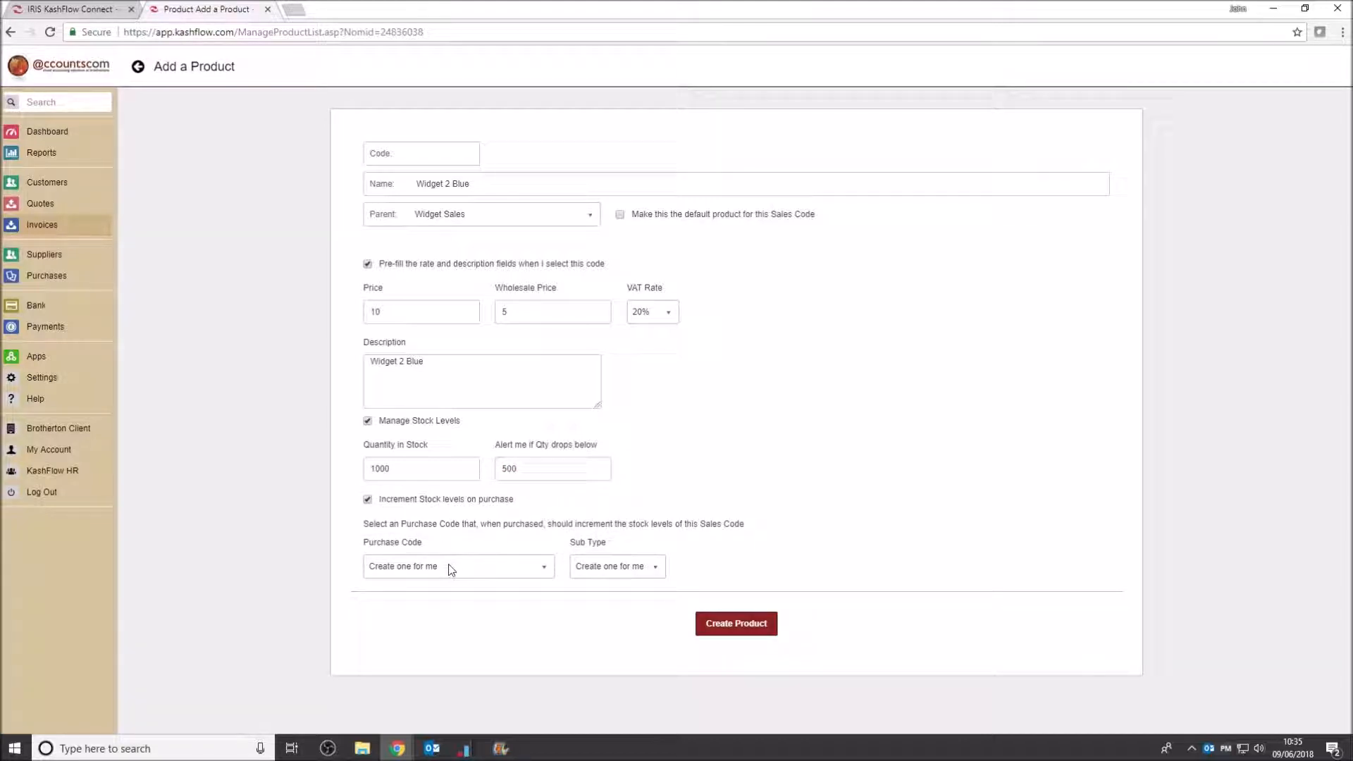
left_click(454, 570)
type("mat")
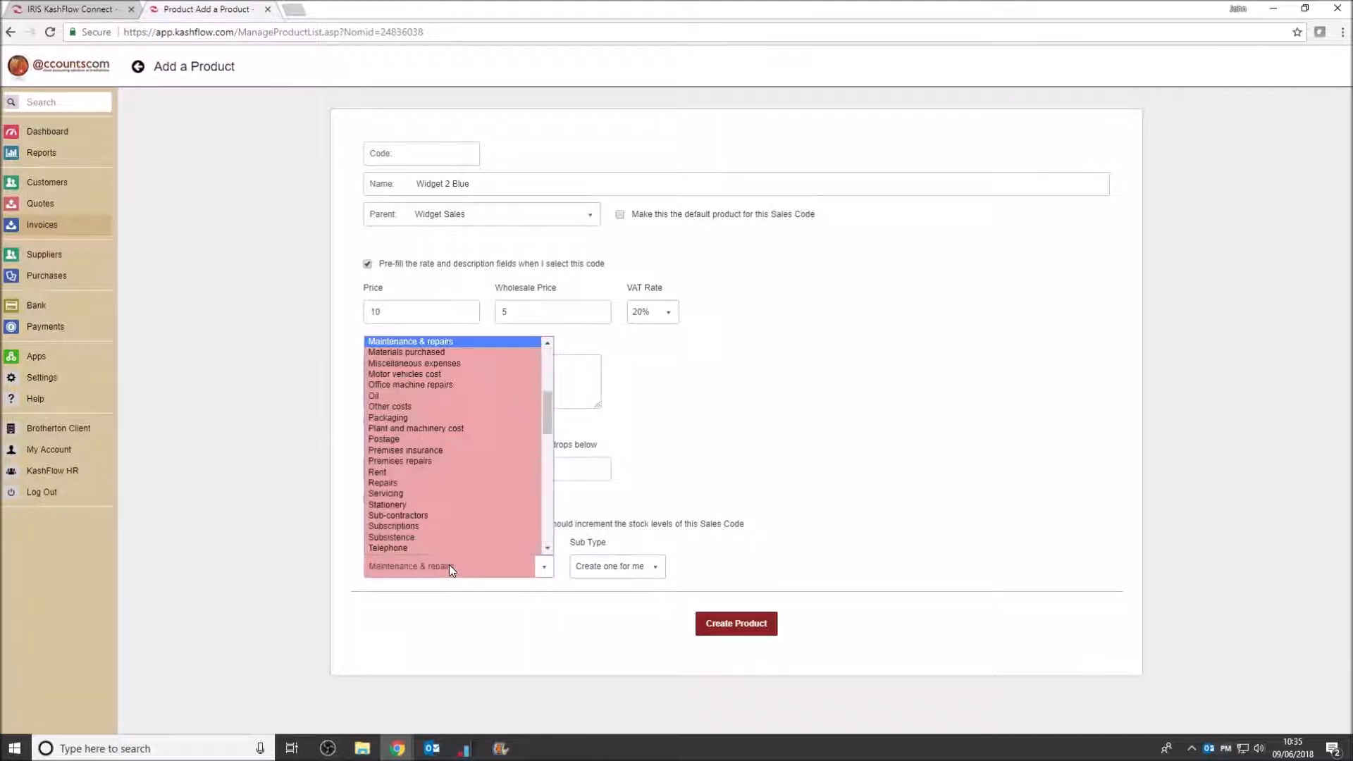
left_click(451, 353)
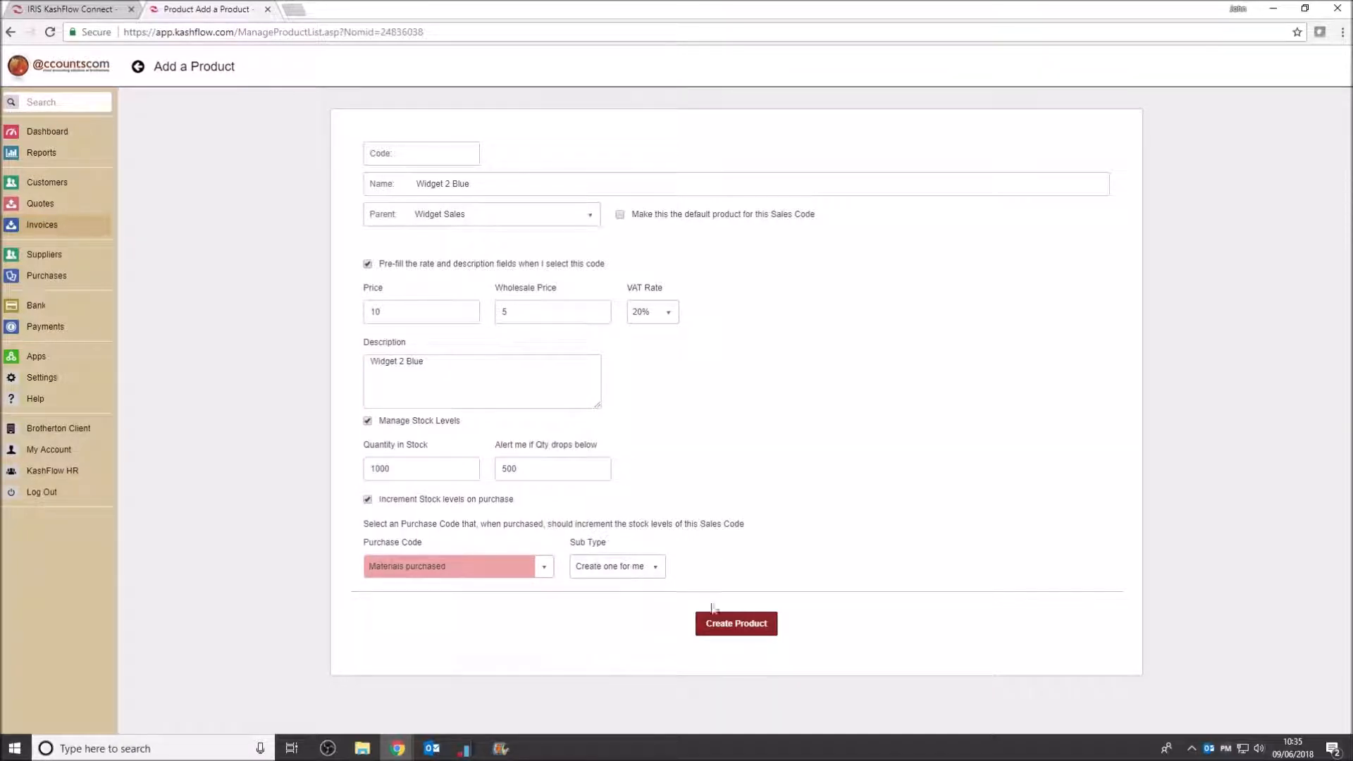
left_click(719, 626)
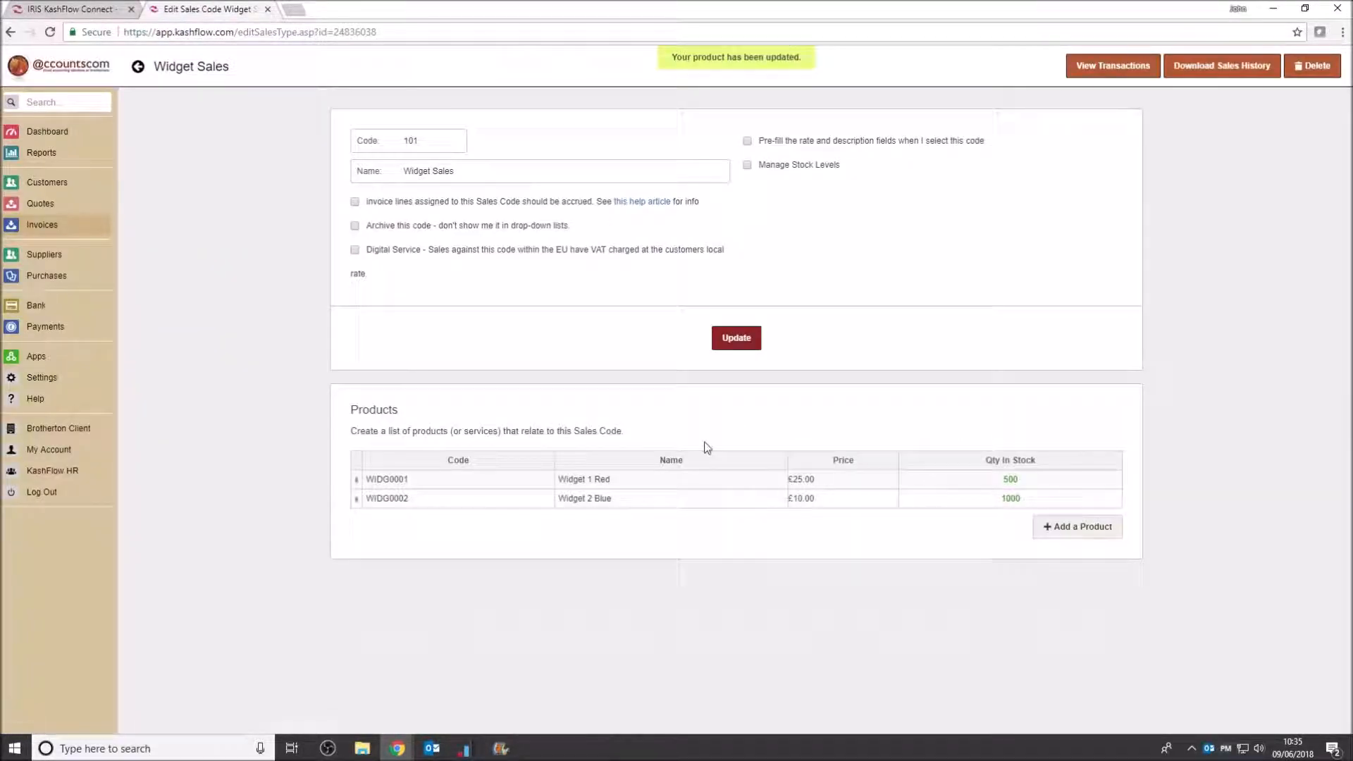
Return to the invoices area's sales codes list and open Widget Sales to review its products.
left_click(138, 66)
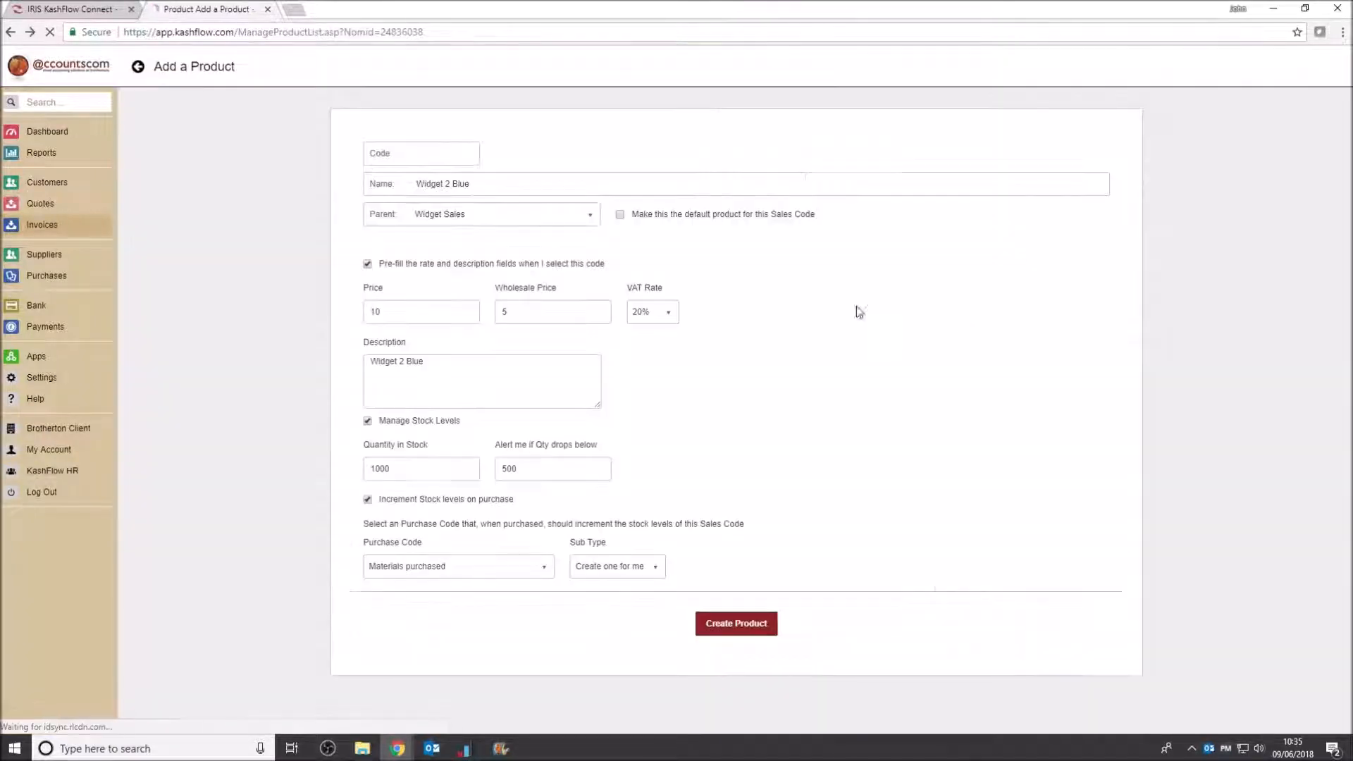
left_click(138, 68)
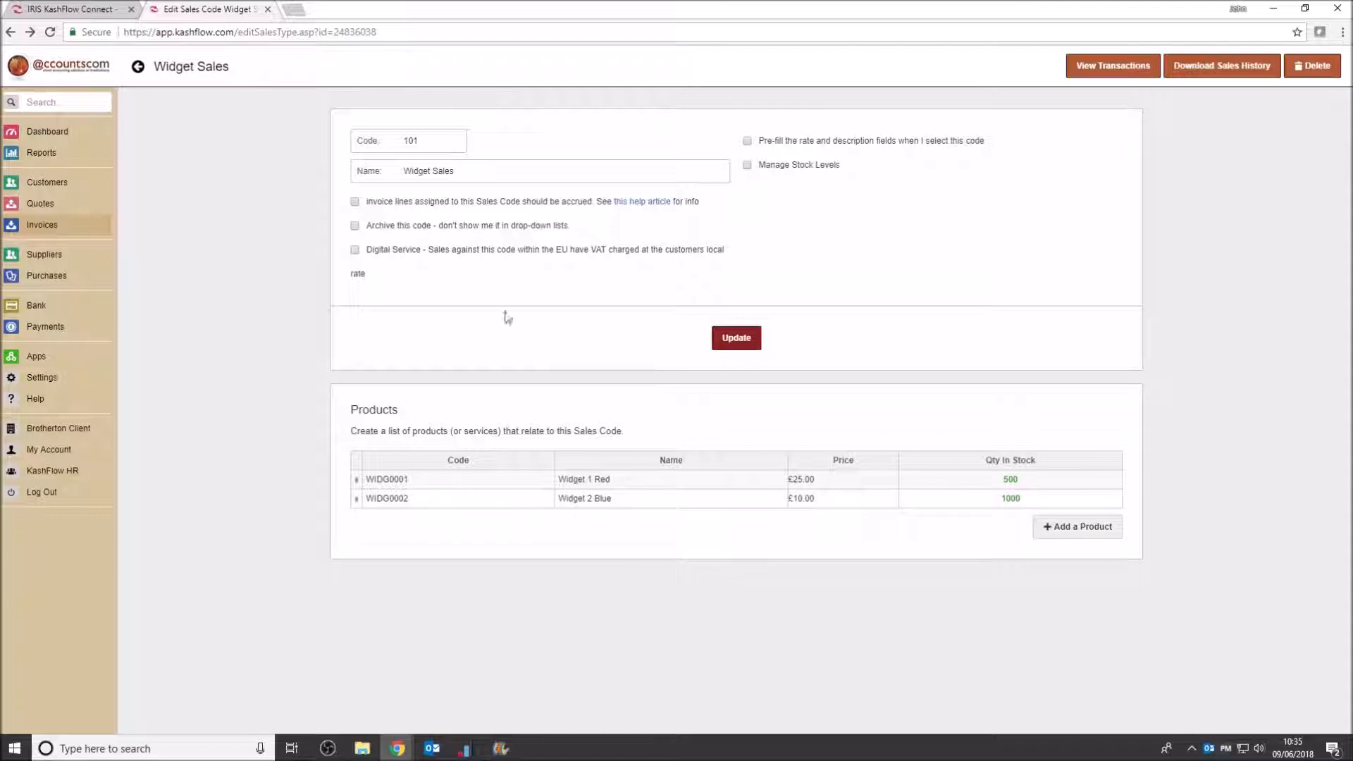
left_click(138, 67)
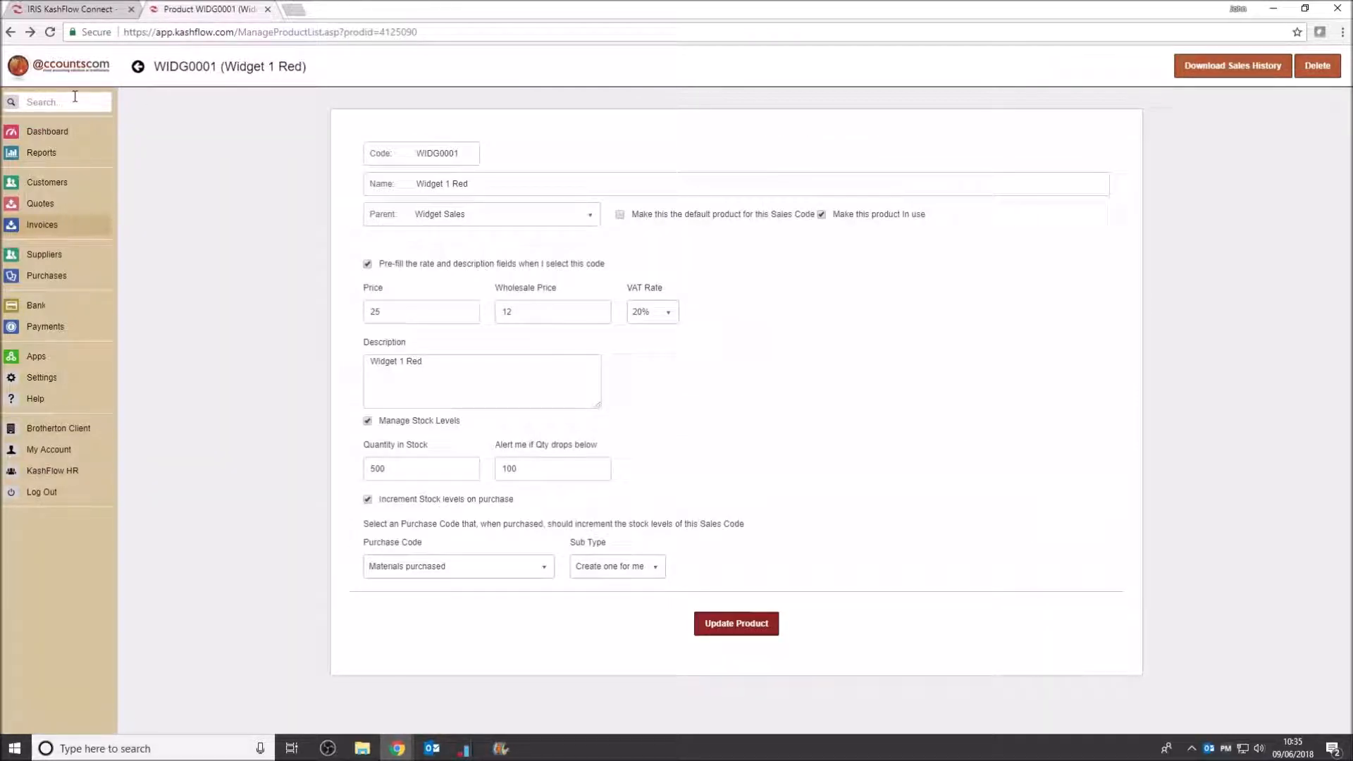
left_click(43, 225)
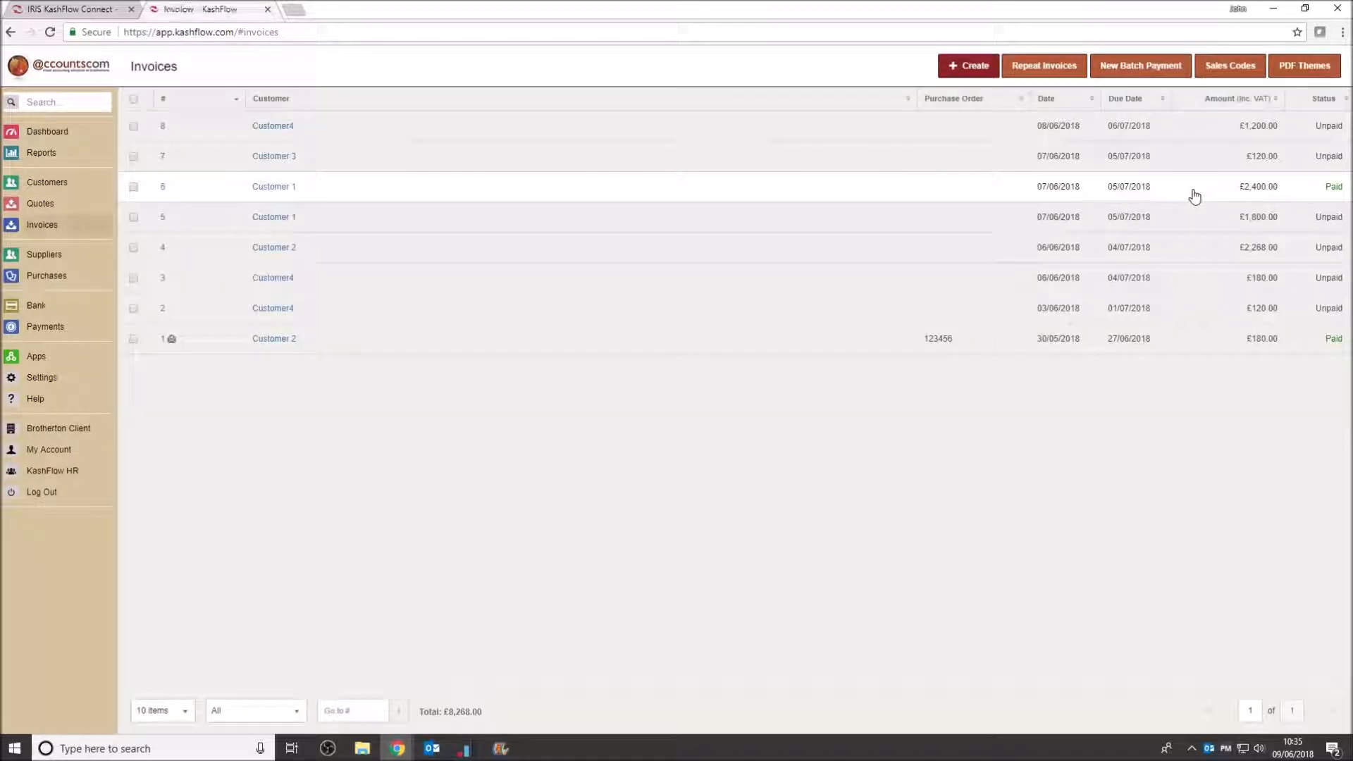
left_click(1232, 67)
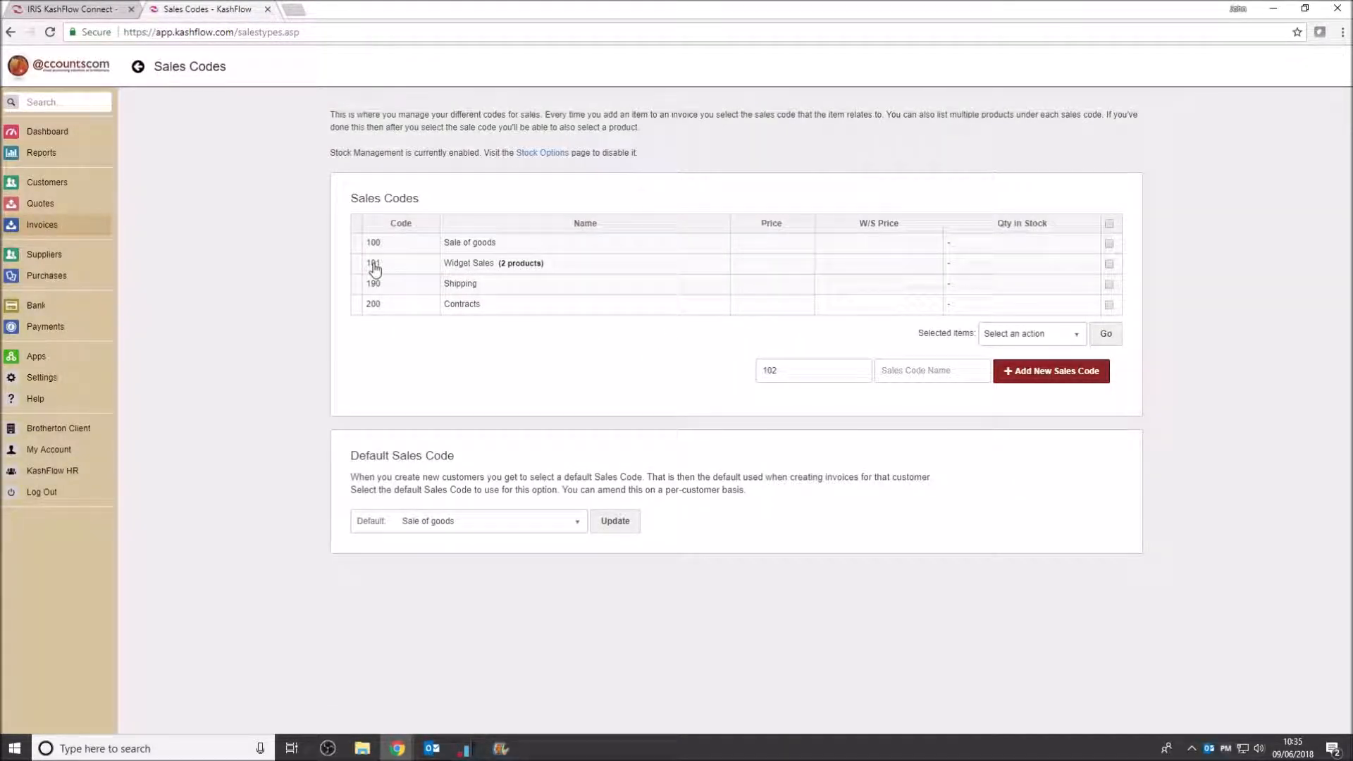
left_click(530, 269)
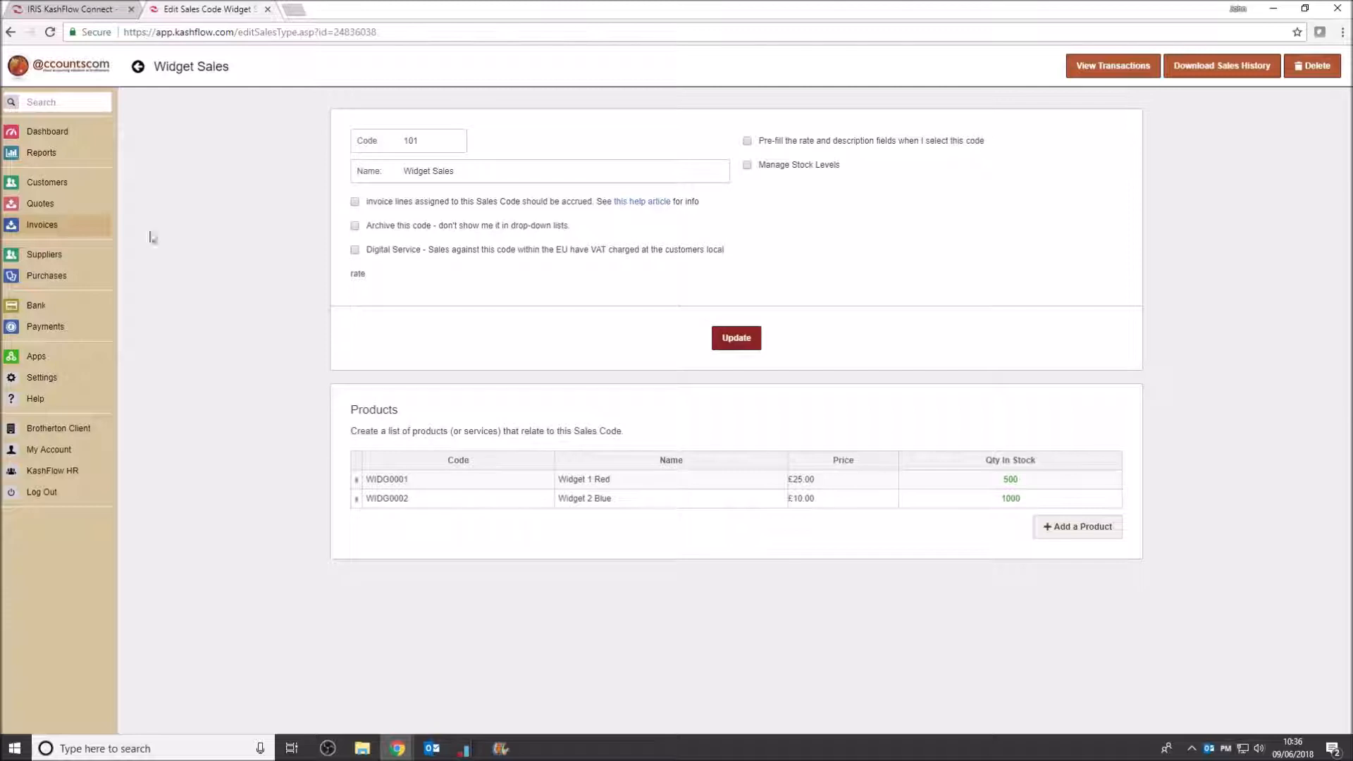
Create a new invoice for Customer 3 and add a line item to it.
left_click(41, 224)
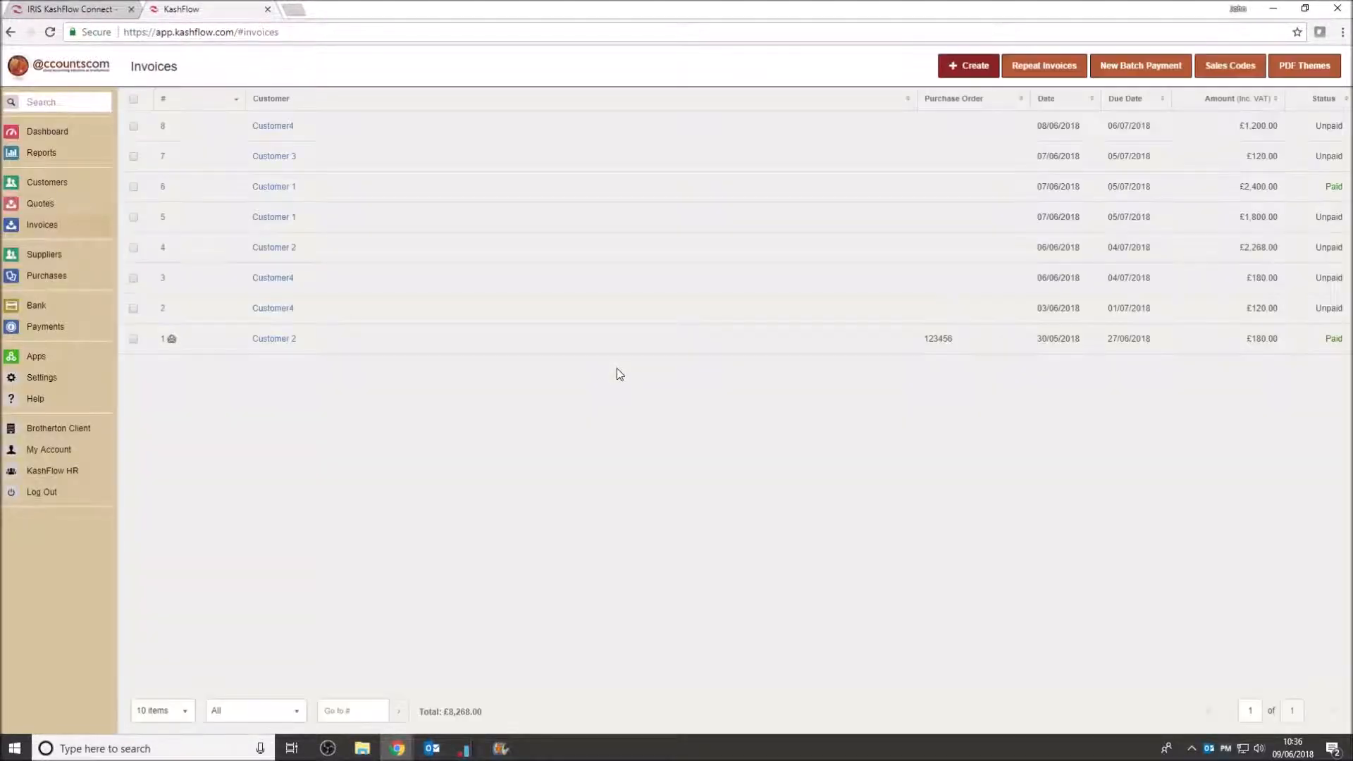
left_click(967, 65)
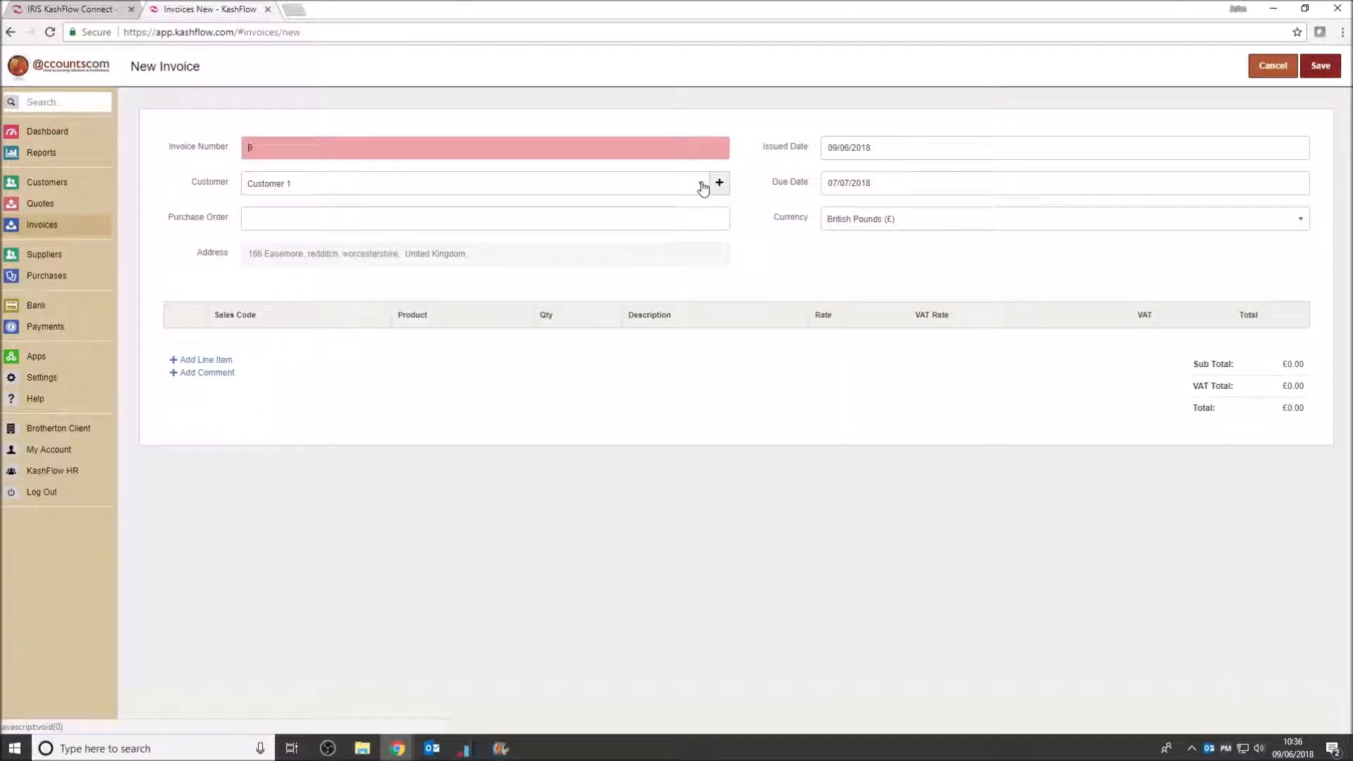
left_click(703, 189)
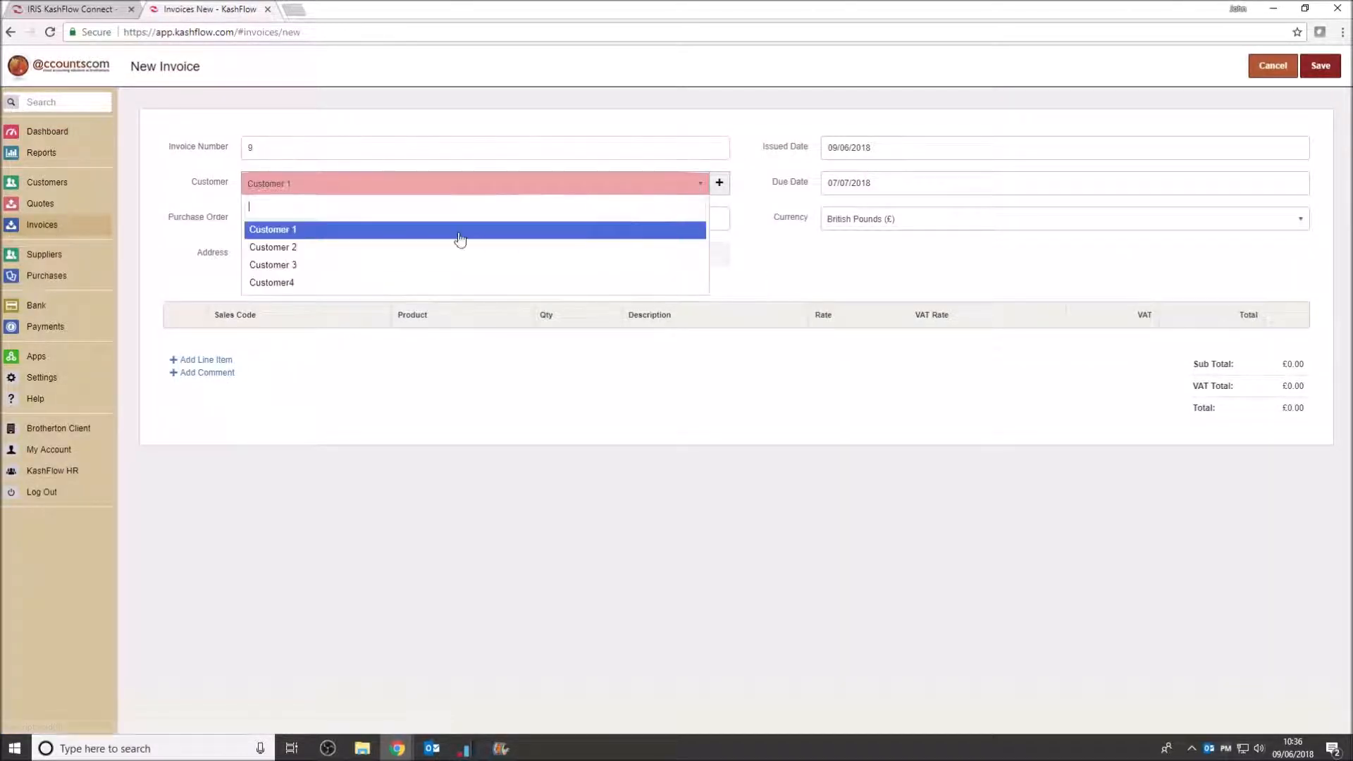
left_click(441, 268)
left_click(204, 359)
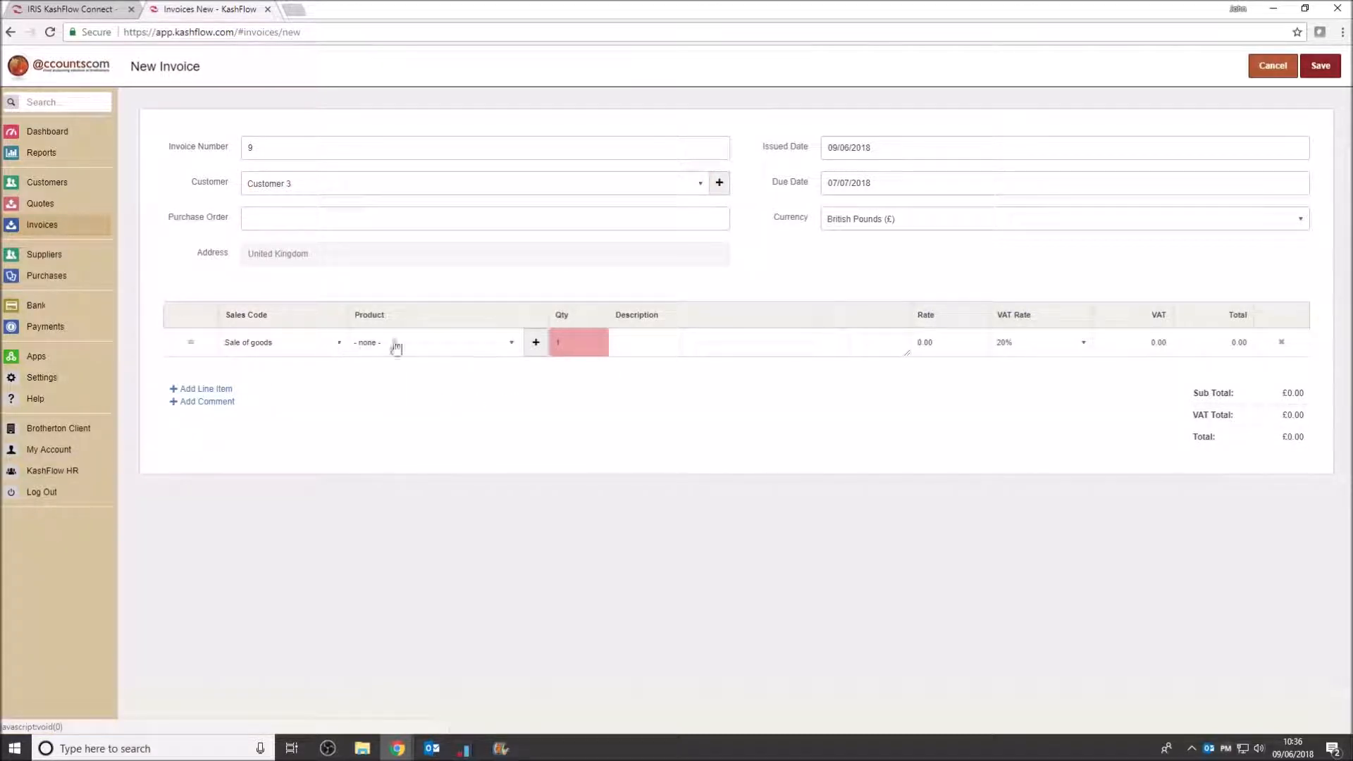
Check which sales codes are available for the line item and which products the Sale of goods code offers.
left_click(510, 344)
left_click(392, 347)
left_click(339, 345)
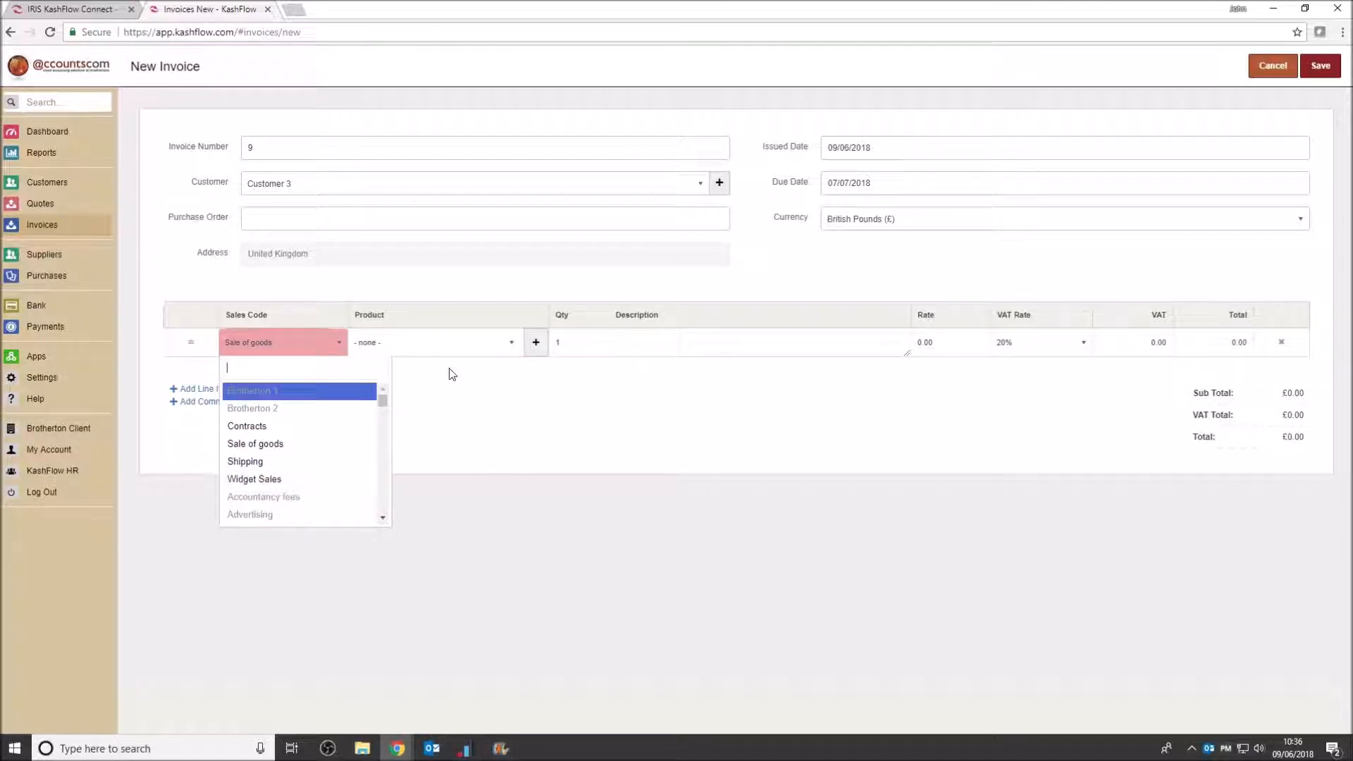
left_click(494, 391)
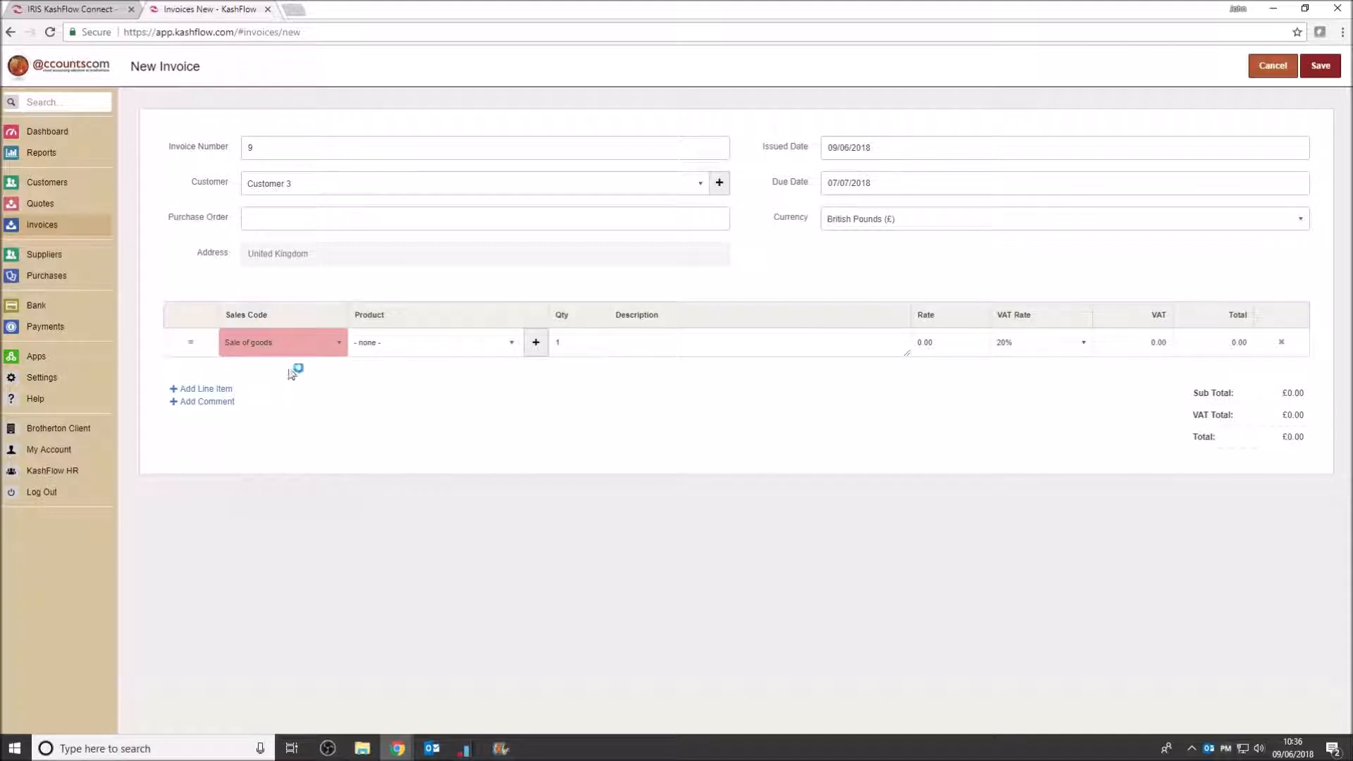
left_click(512, 346)
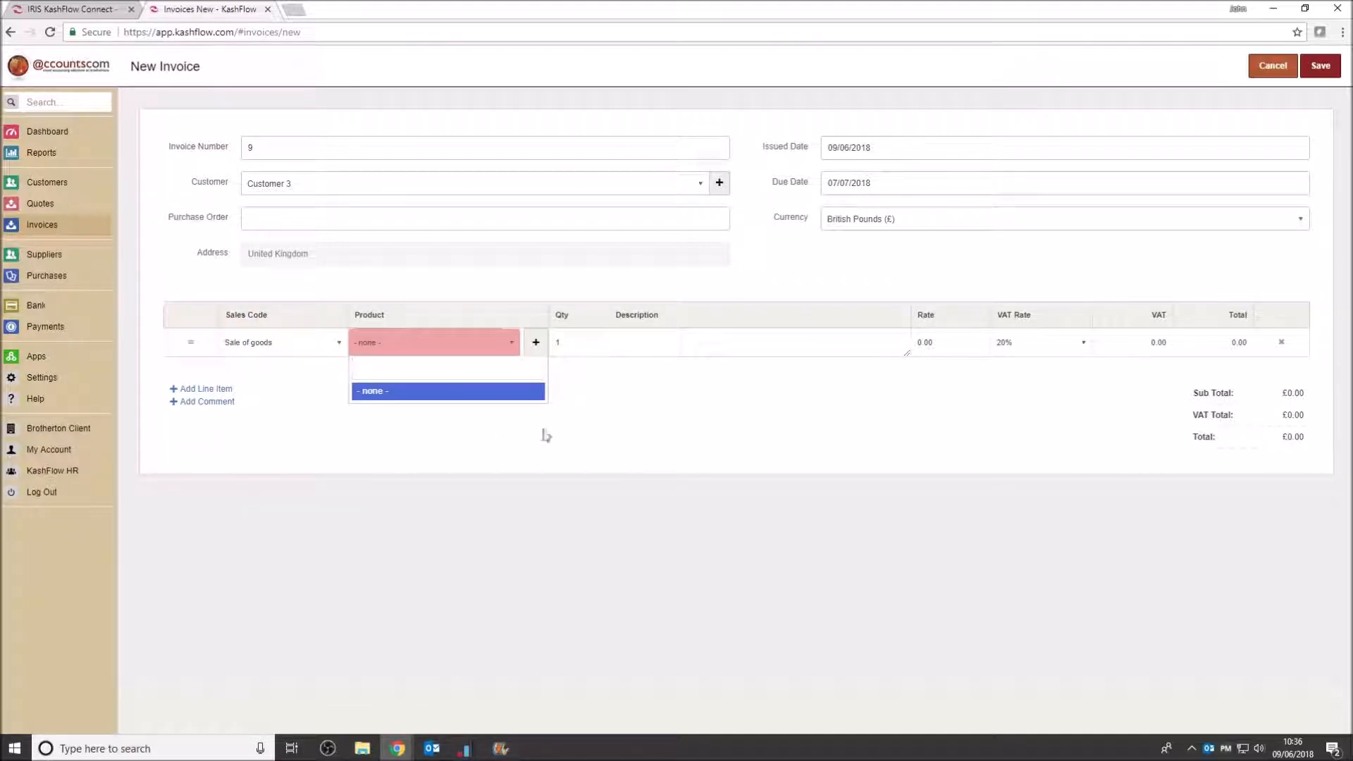
left_click(264, 348)
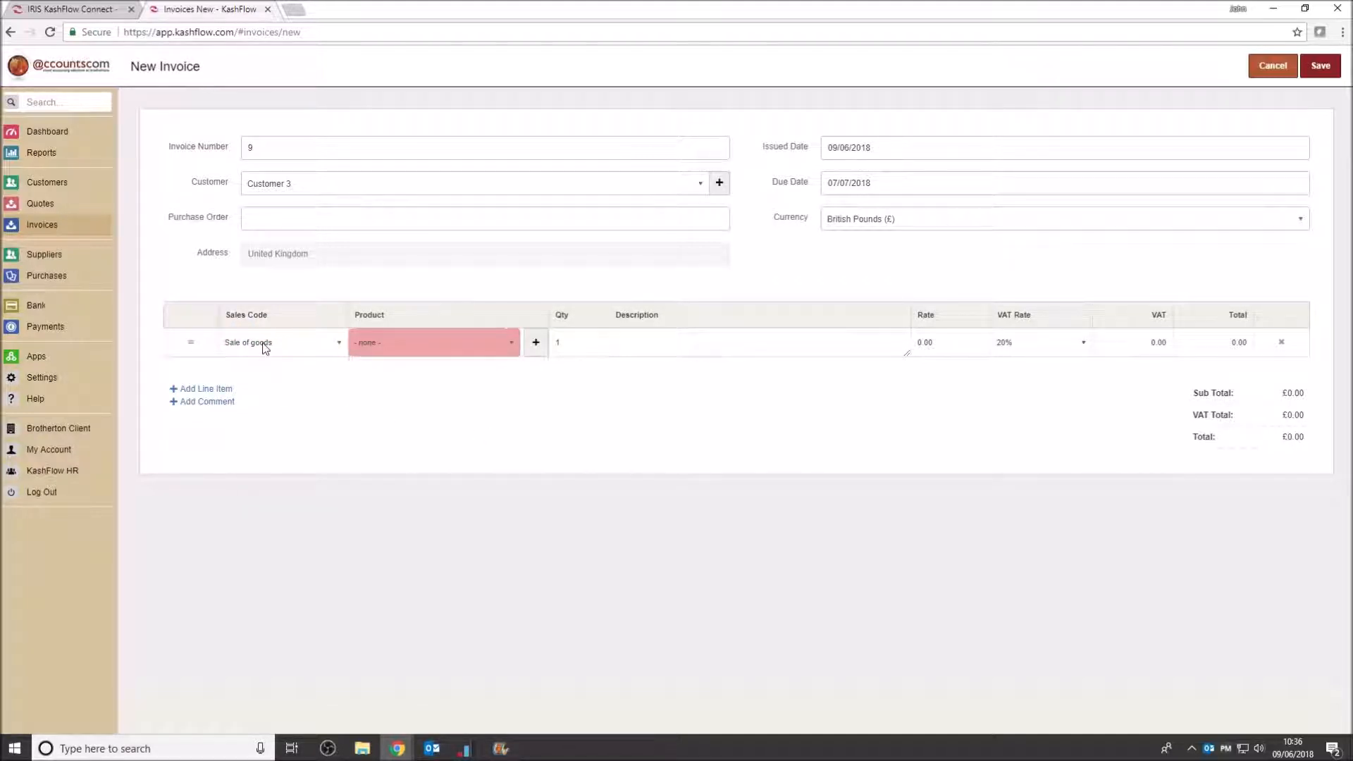
Set the line item's sales code to Widget Sales and its product to Widget 1 Red.
left_click(328, 348)
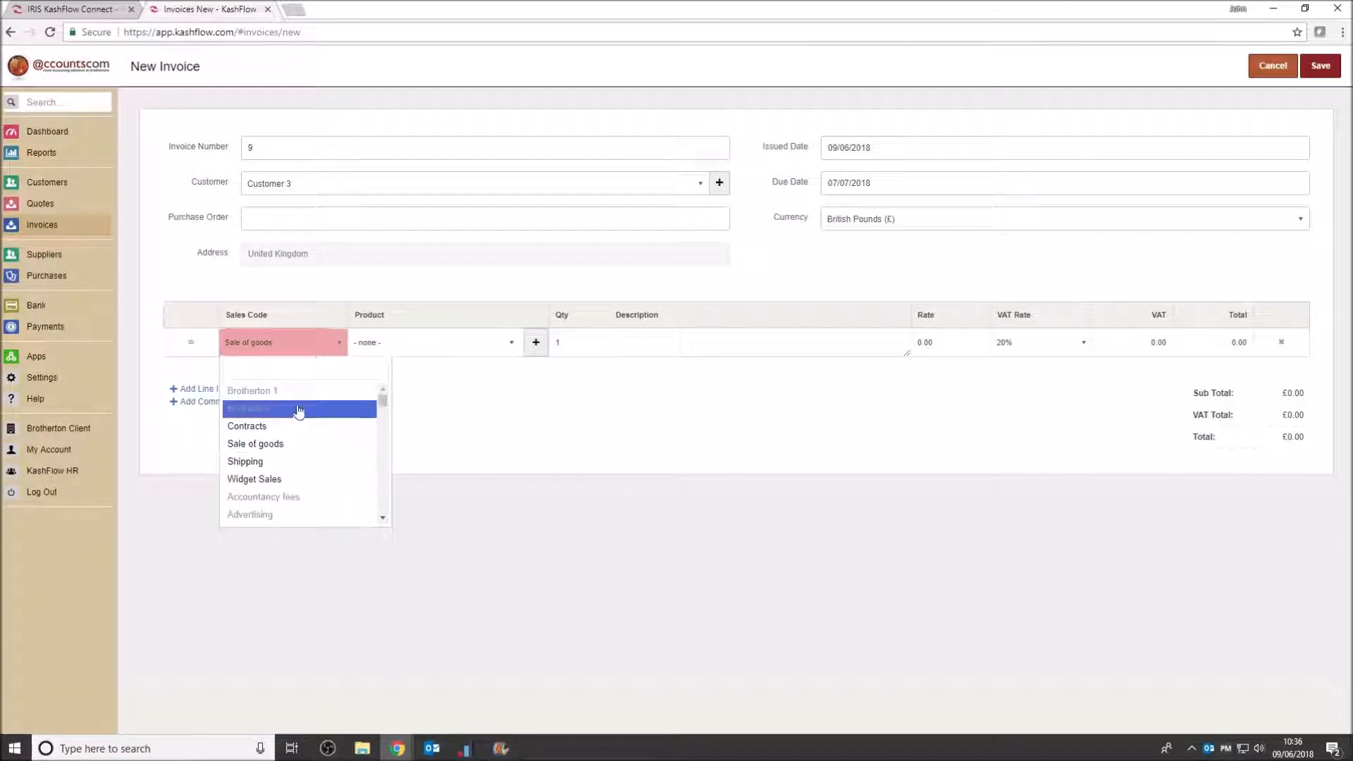
left_click(283, 485)
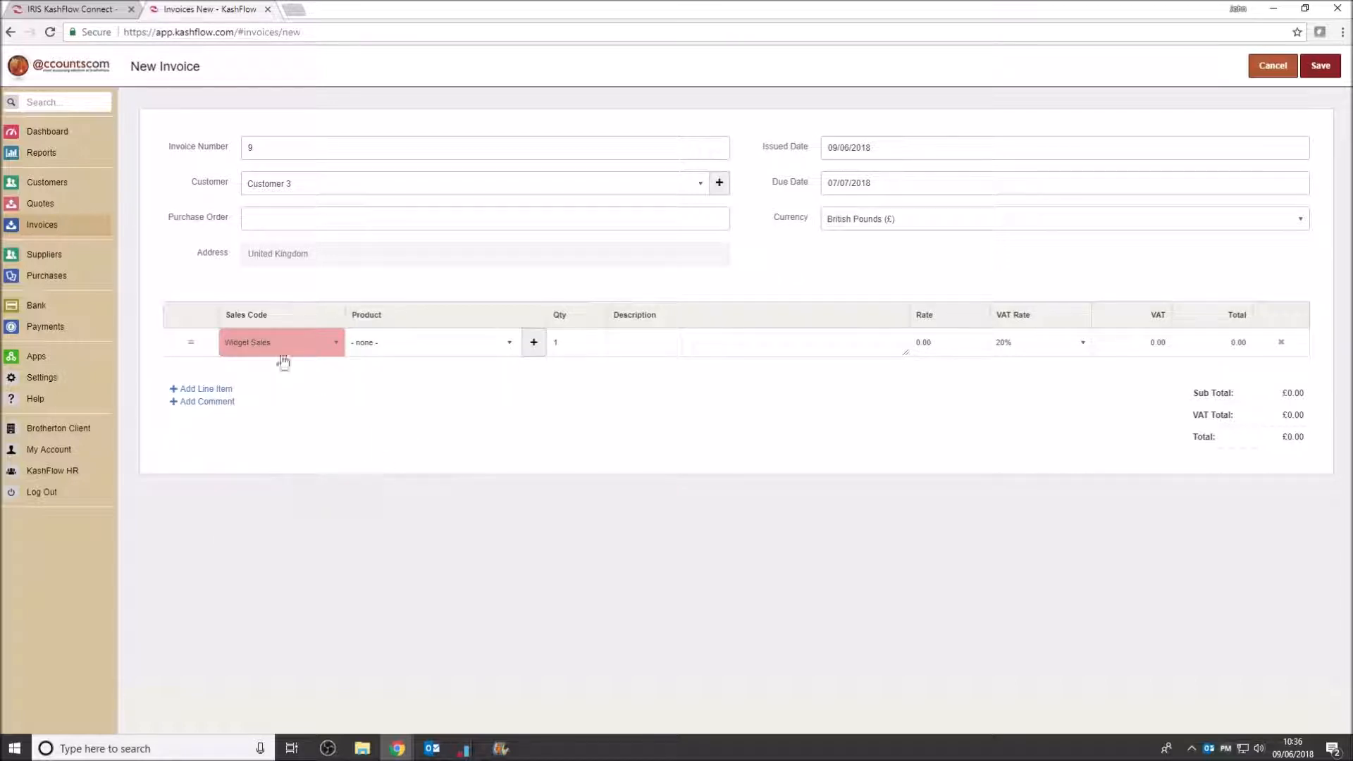
left_click(509, 343)
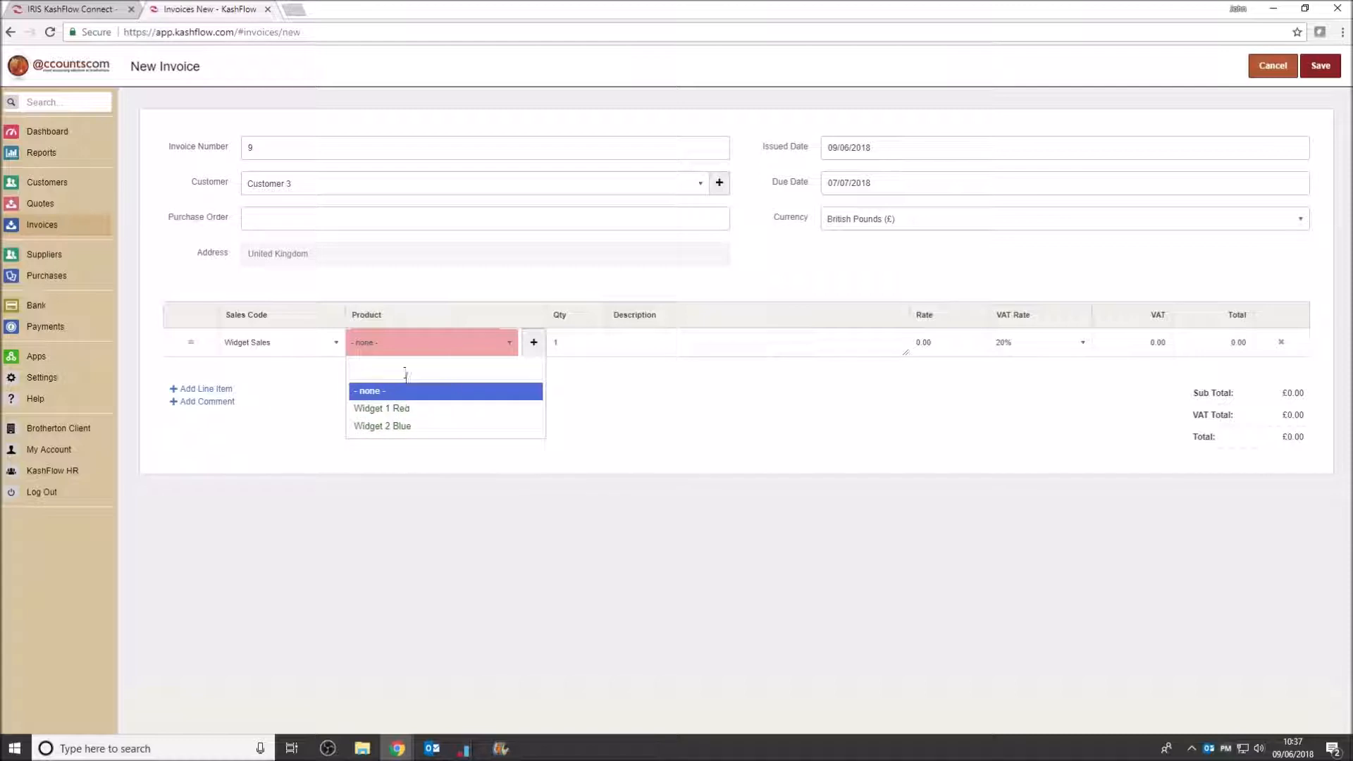
left_click(403, 409)
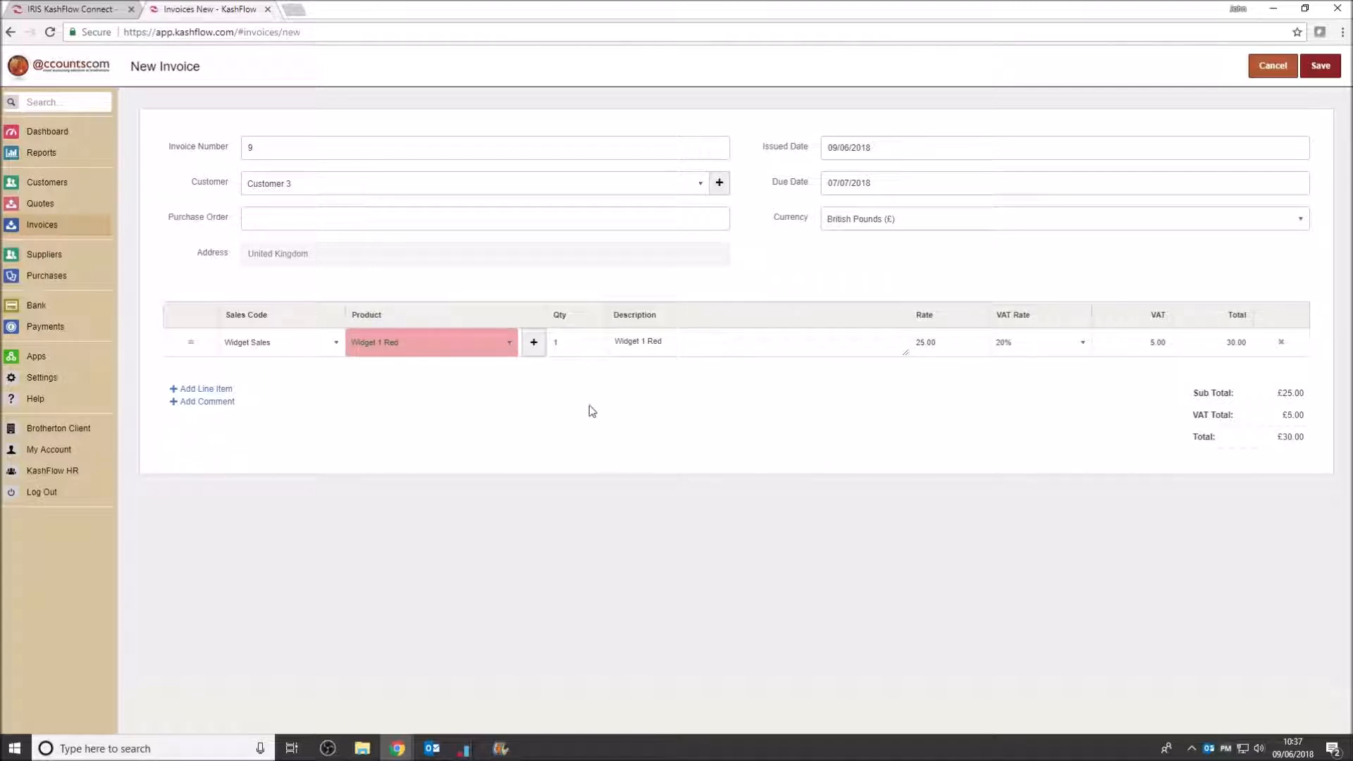
Set the Widget 1 Red line quantity to 100 and save the invoice.
left_click(570, 340)
left_click(588, 341)
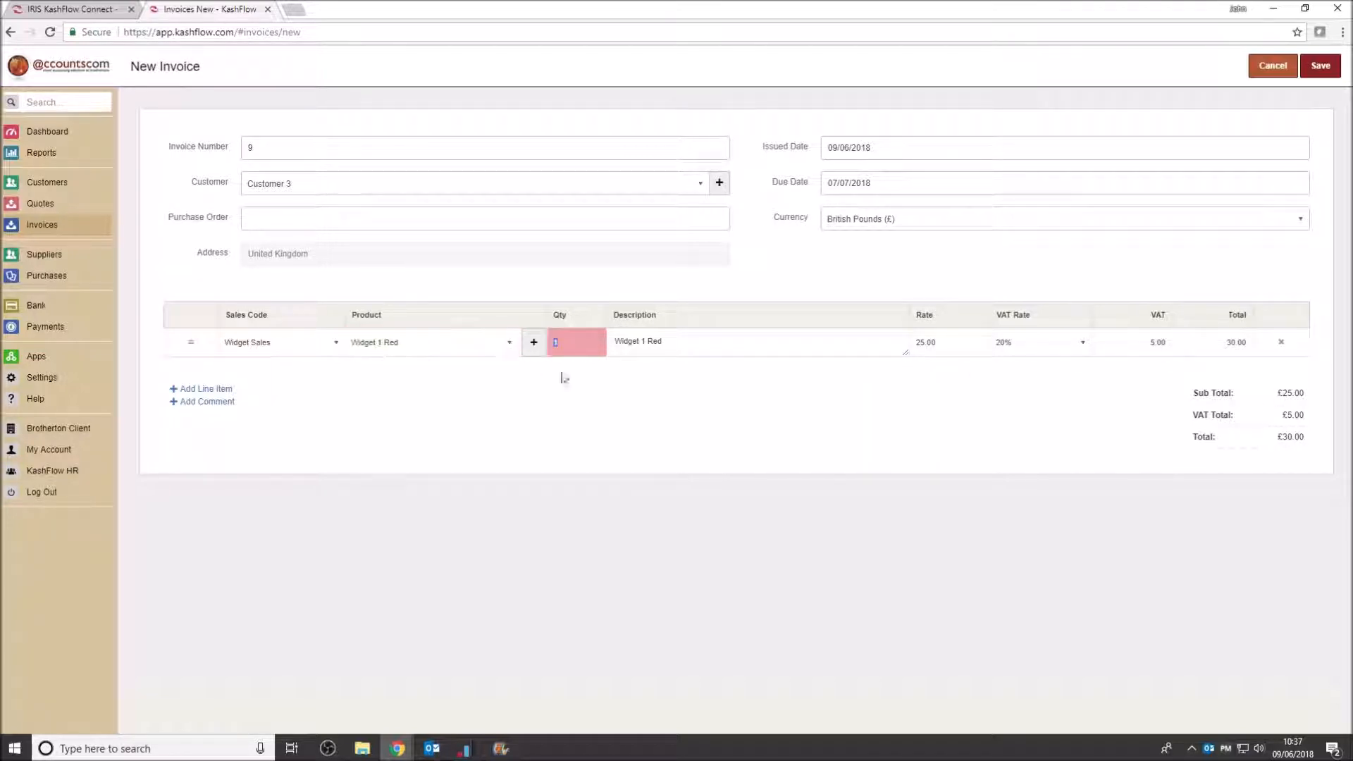
type("00")
left_click(736, 340)
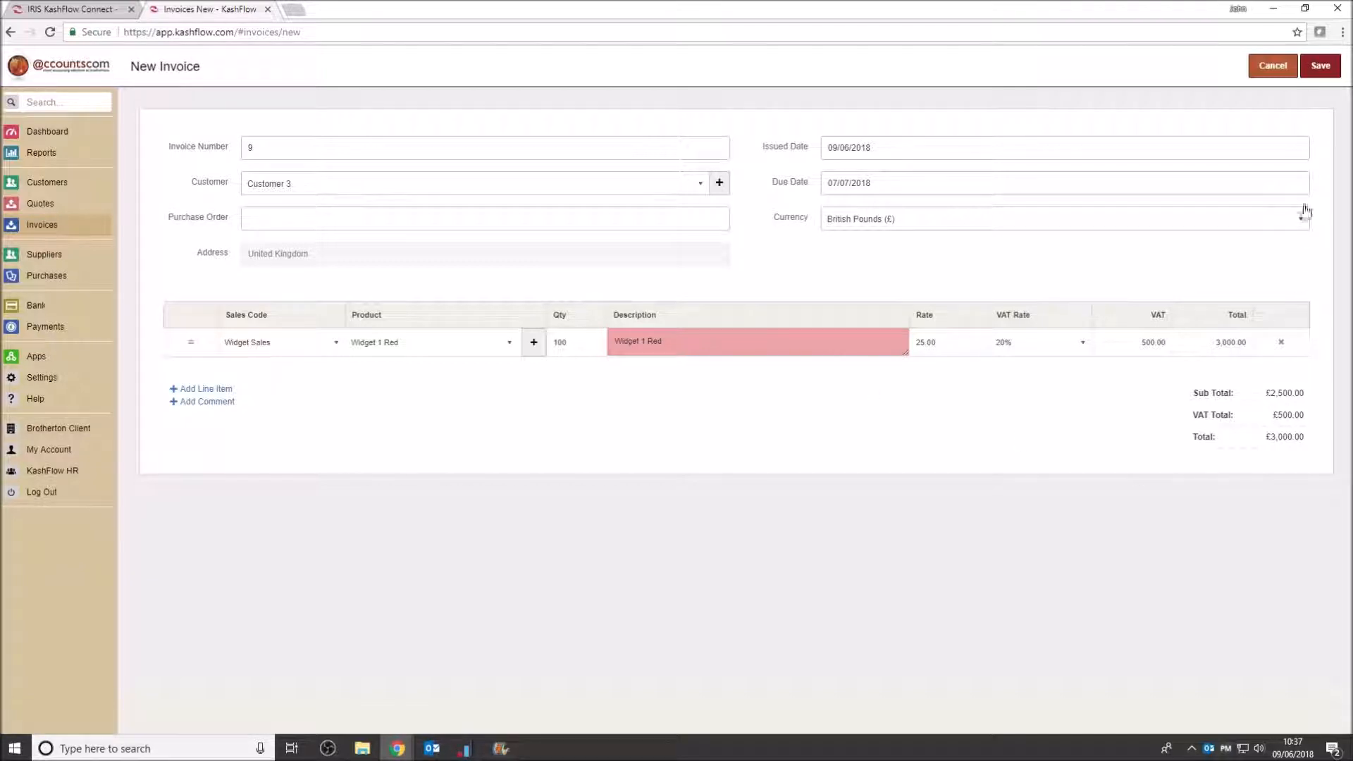
left_click(1318, 71)
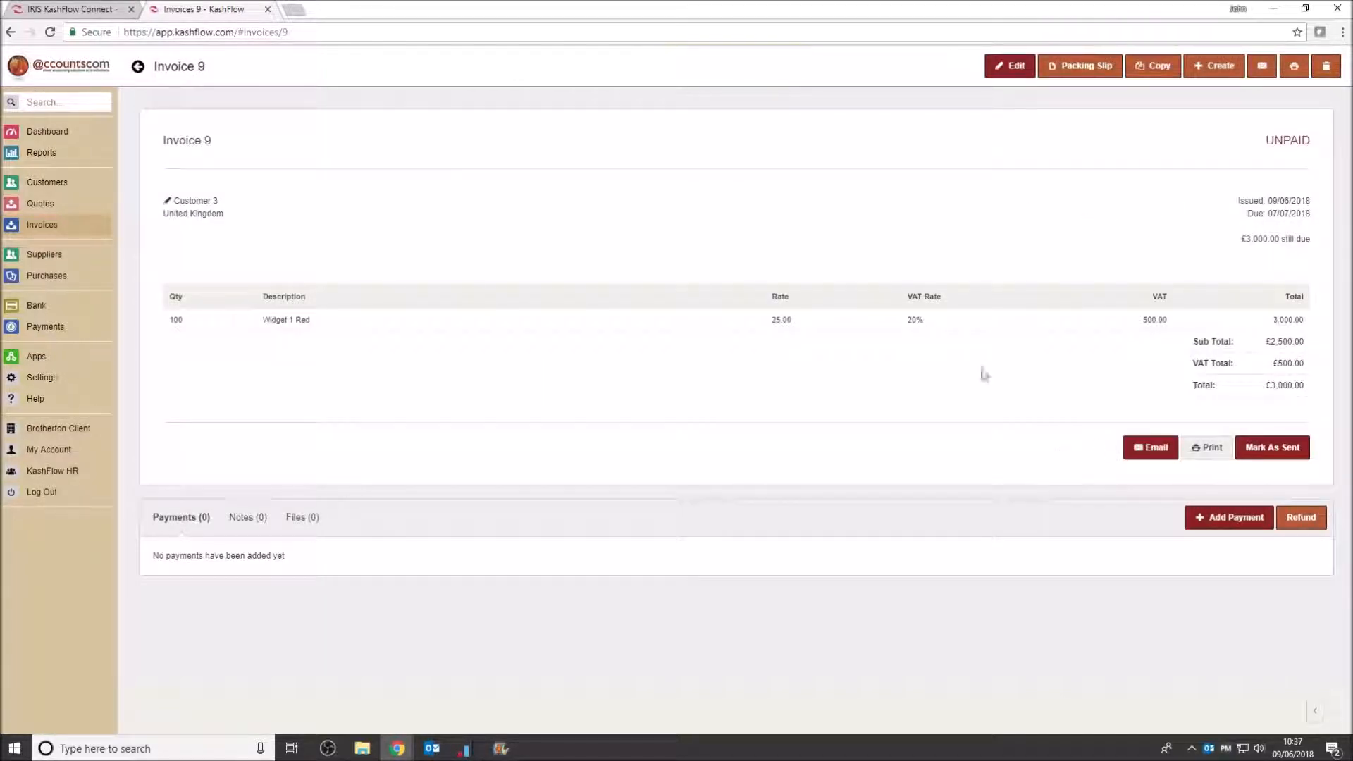
Reopen the new Customer 3 invoice from the invoices list to review its details.
left_click(63, 225)
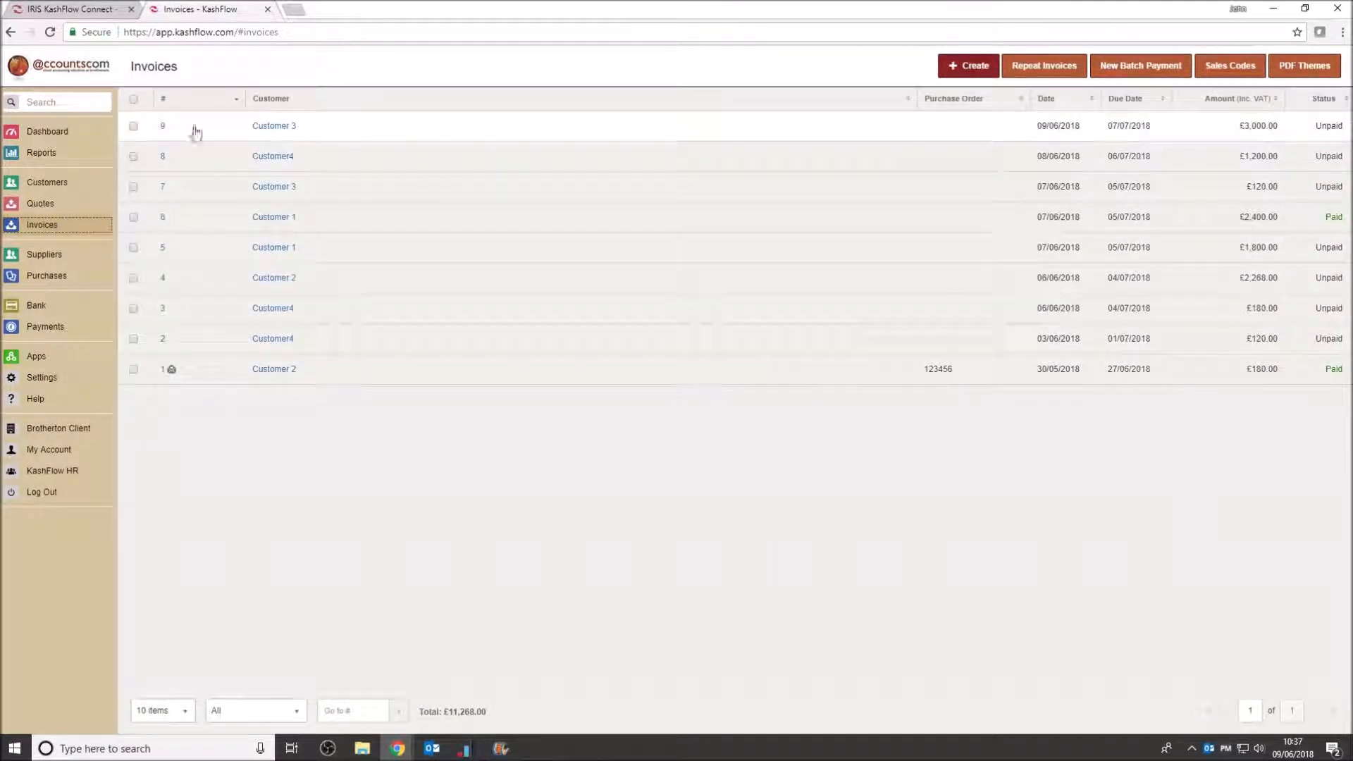
left_click(163, 127)
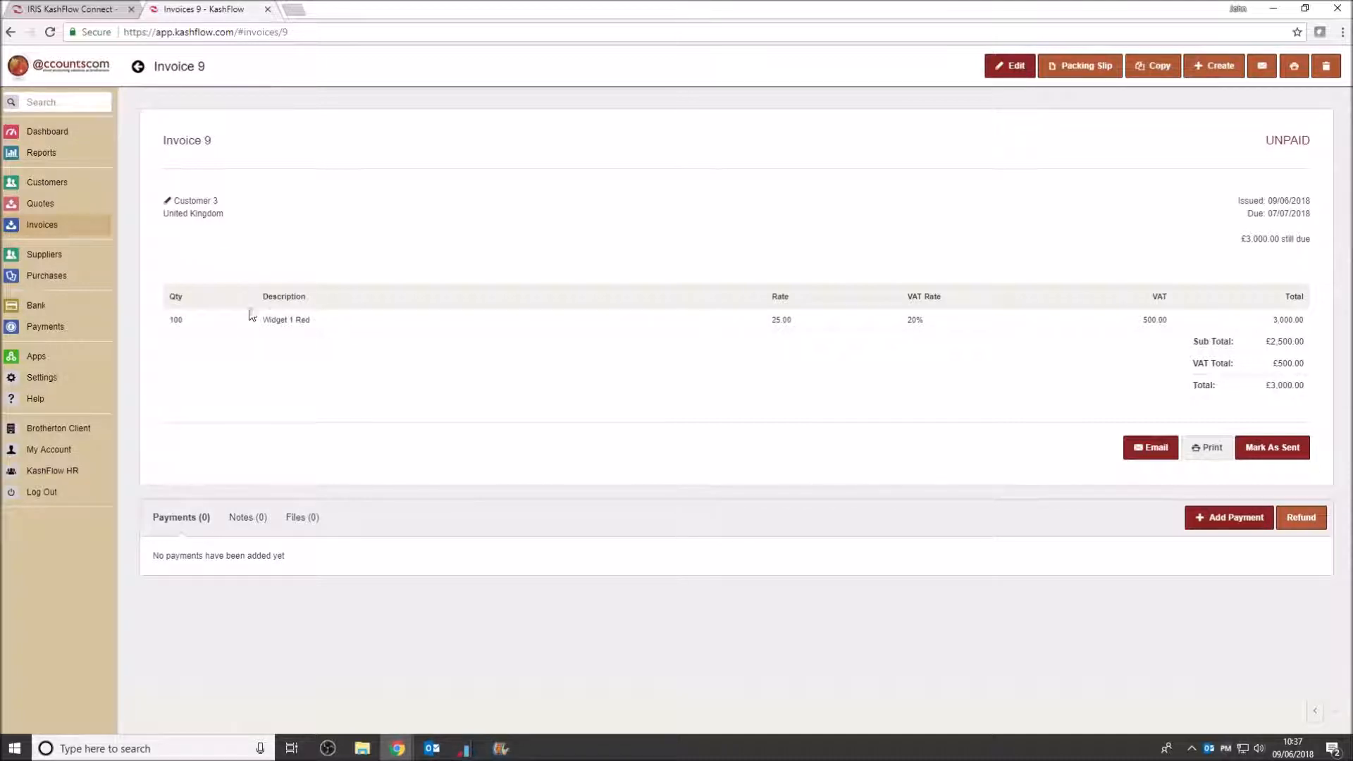
Review the Widget 1 Red line of invoice 9 in edit mode and check the product stock quantities under the Widget Sales code.
left_click(1014, 67)
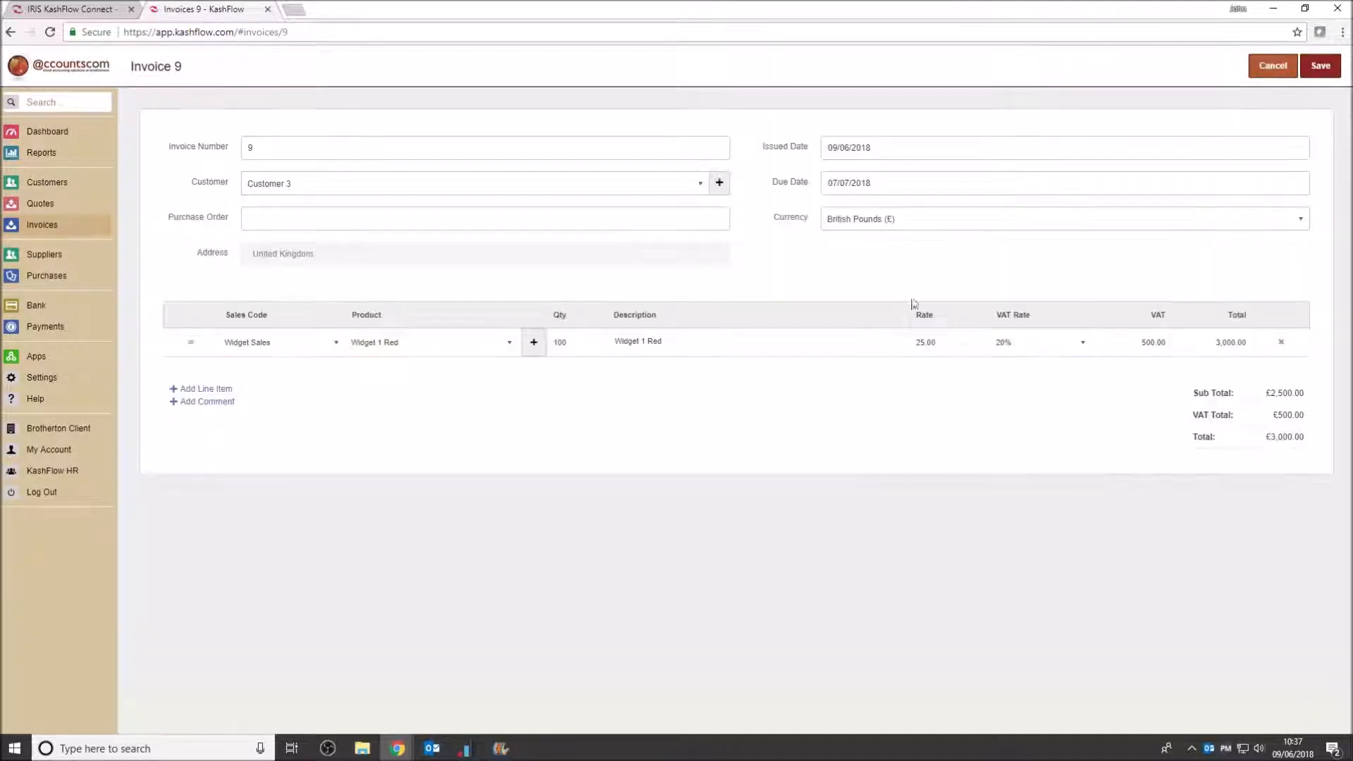
left_click(704, 352)
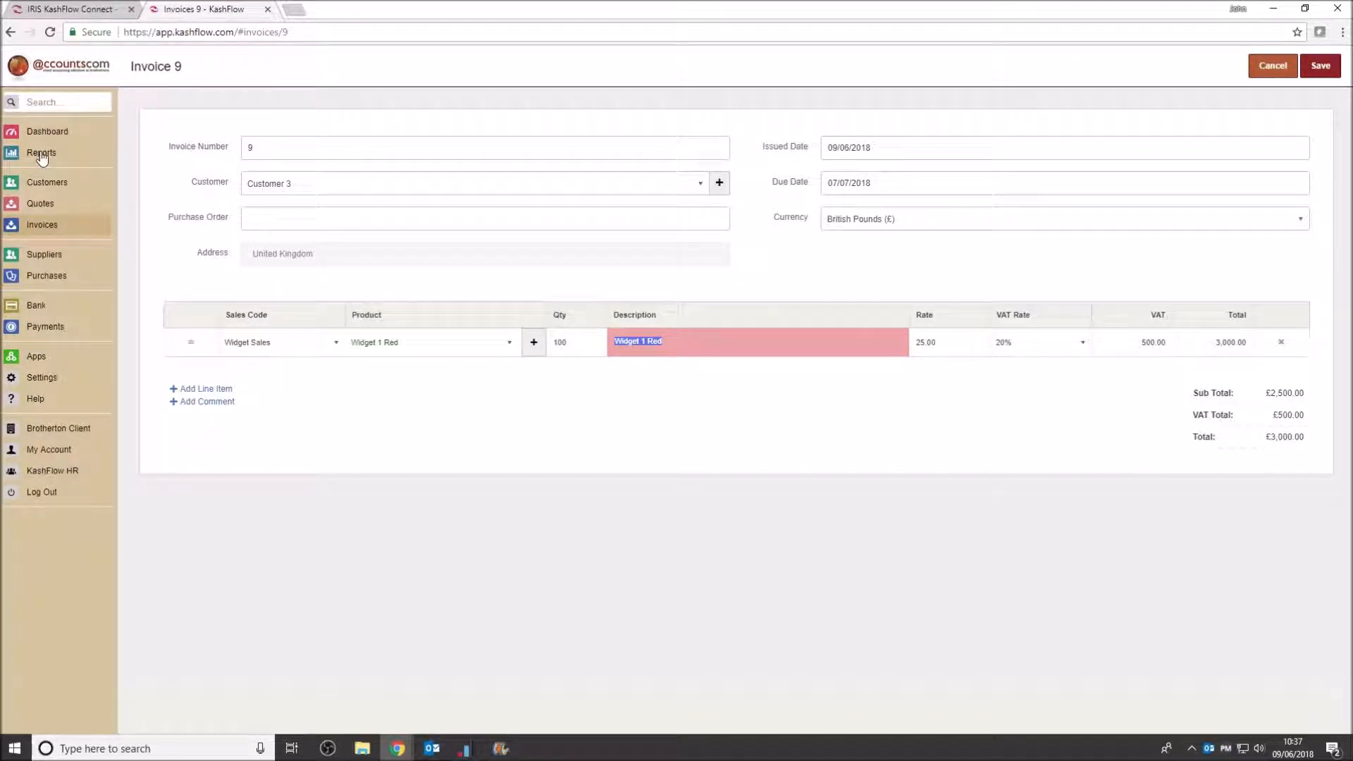
left_click(58, 224)
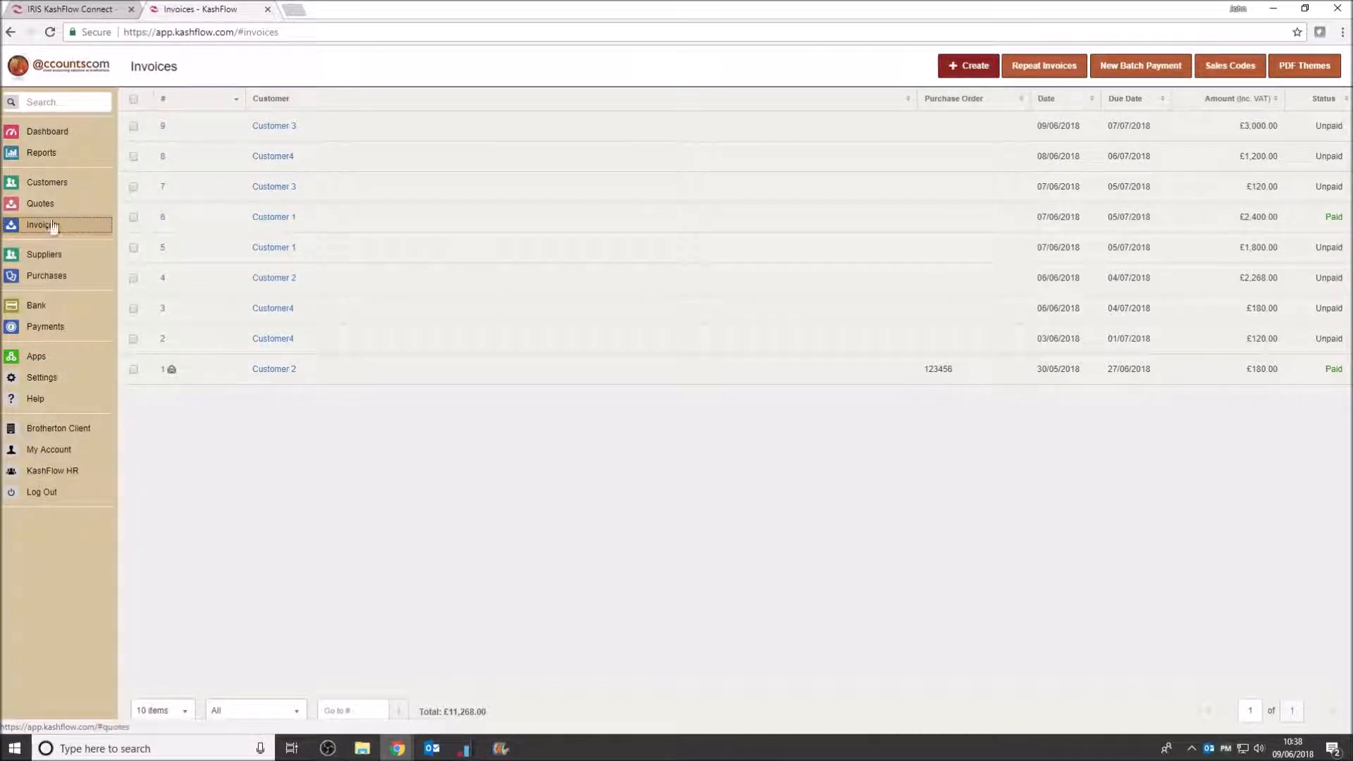
left_click(1226, 66)
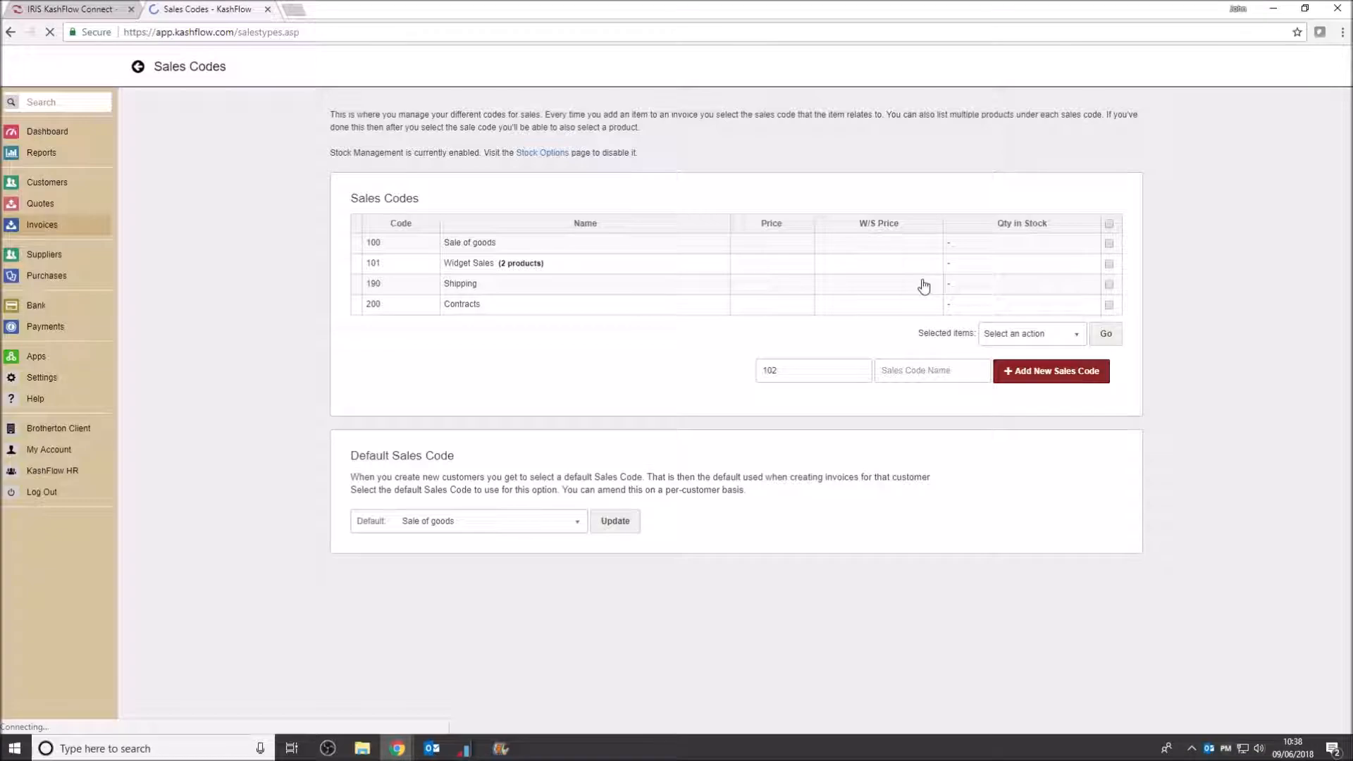
left_click(505, 273)
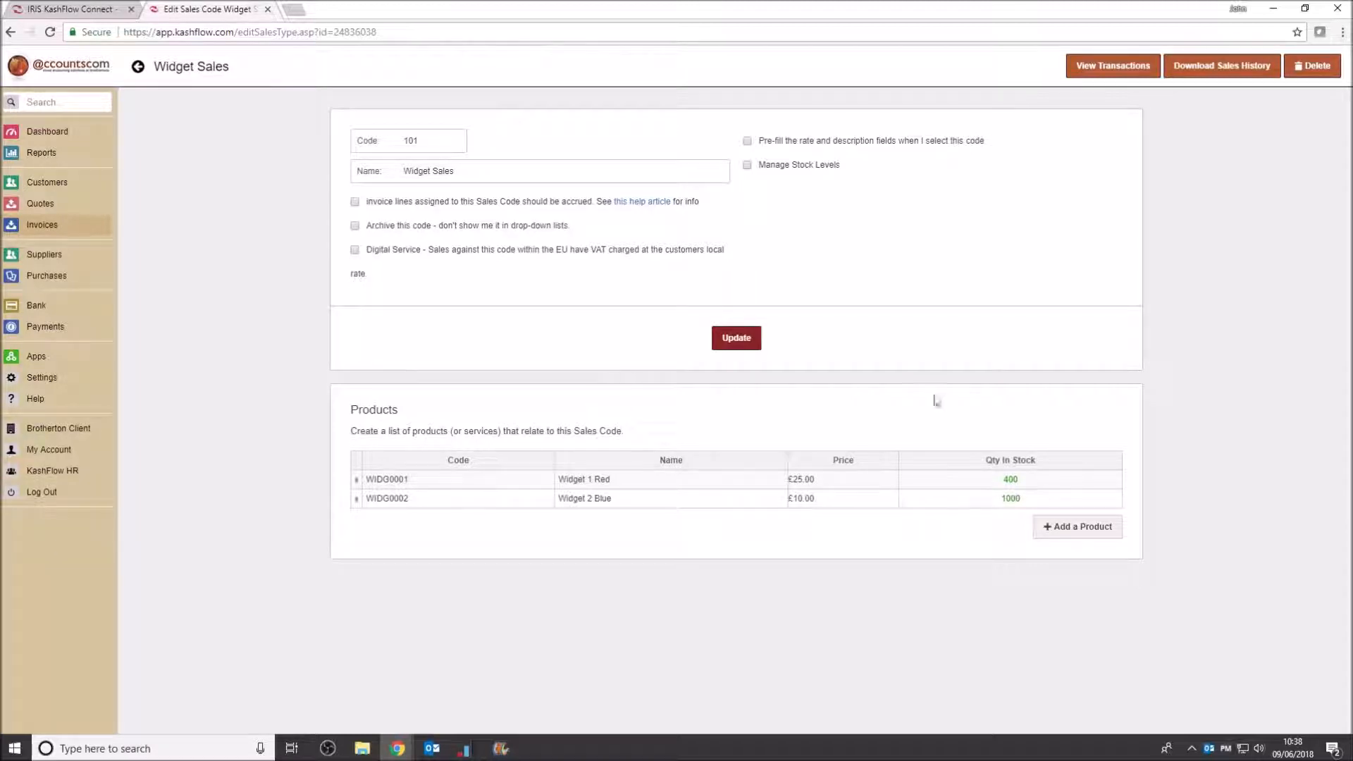
Create a new invoice with one line item and set its customer to Customer4.
left_click(50, 224)
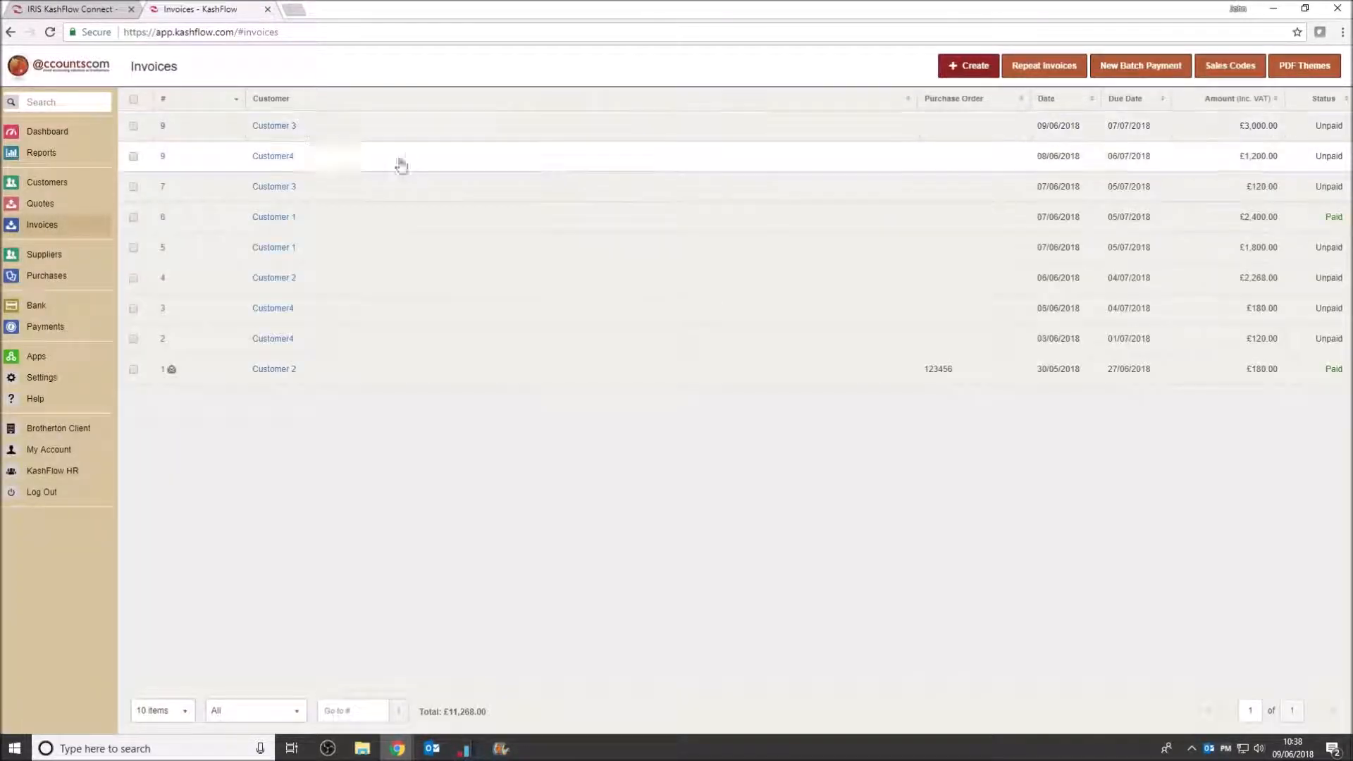
left_click(971, 65)
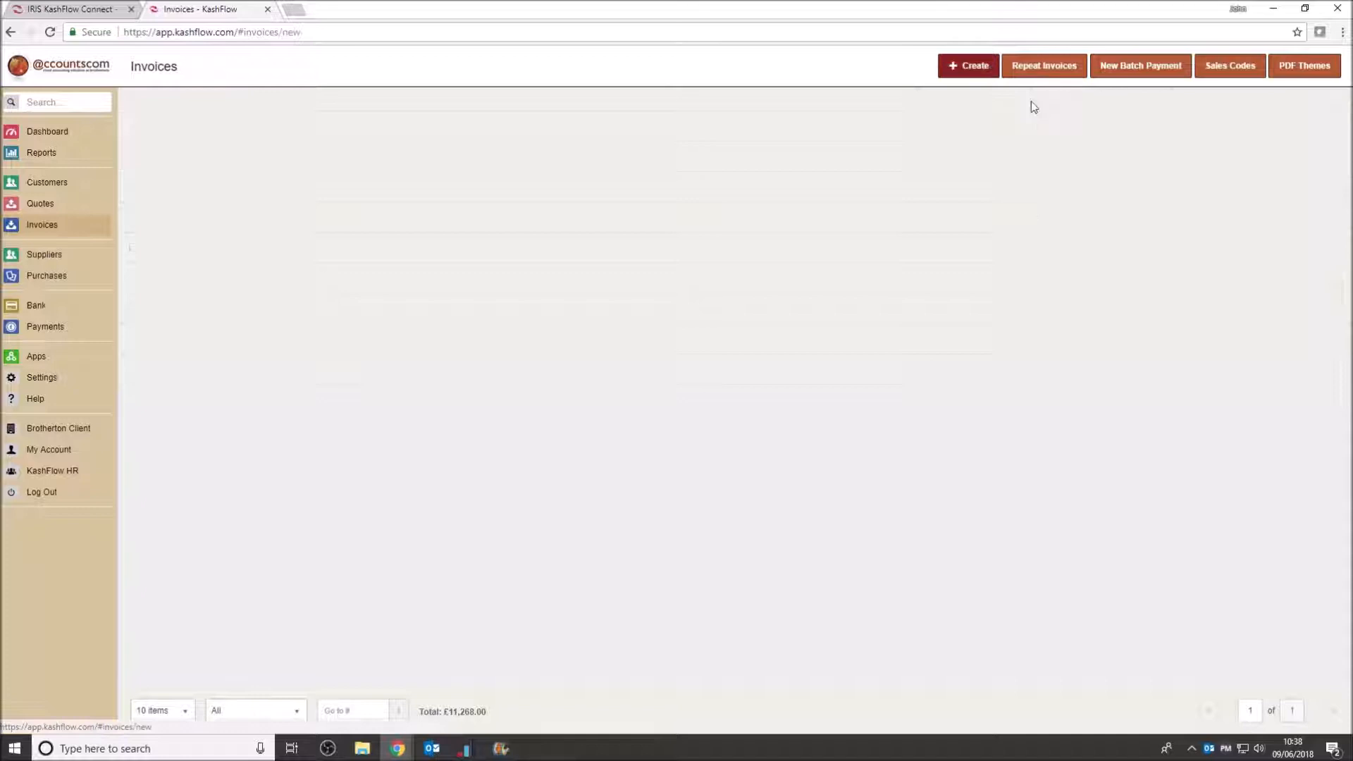
left_click(215, 359)
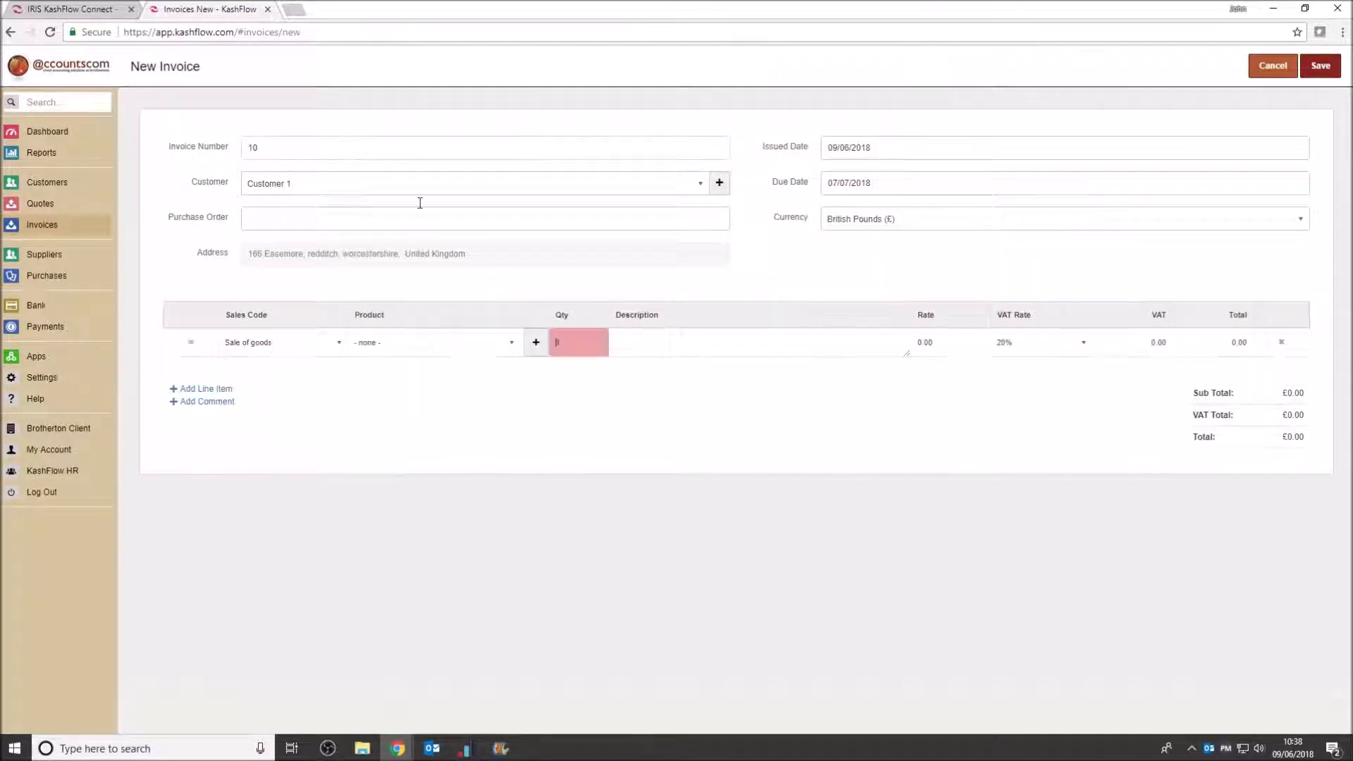
left_click(397, 184)
left_click(329, 282)
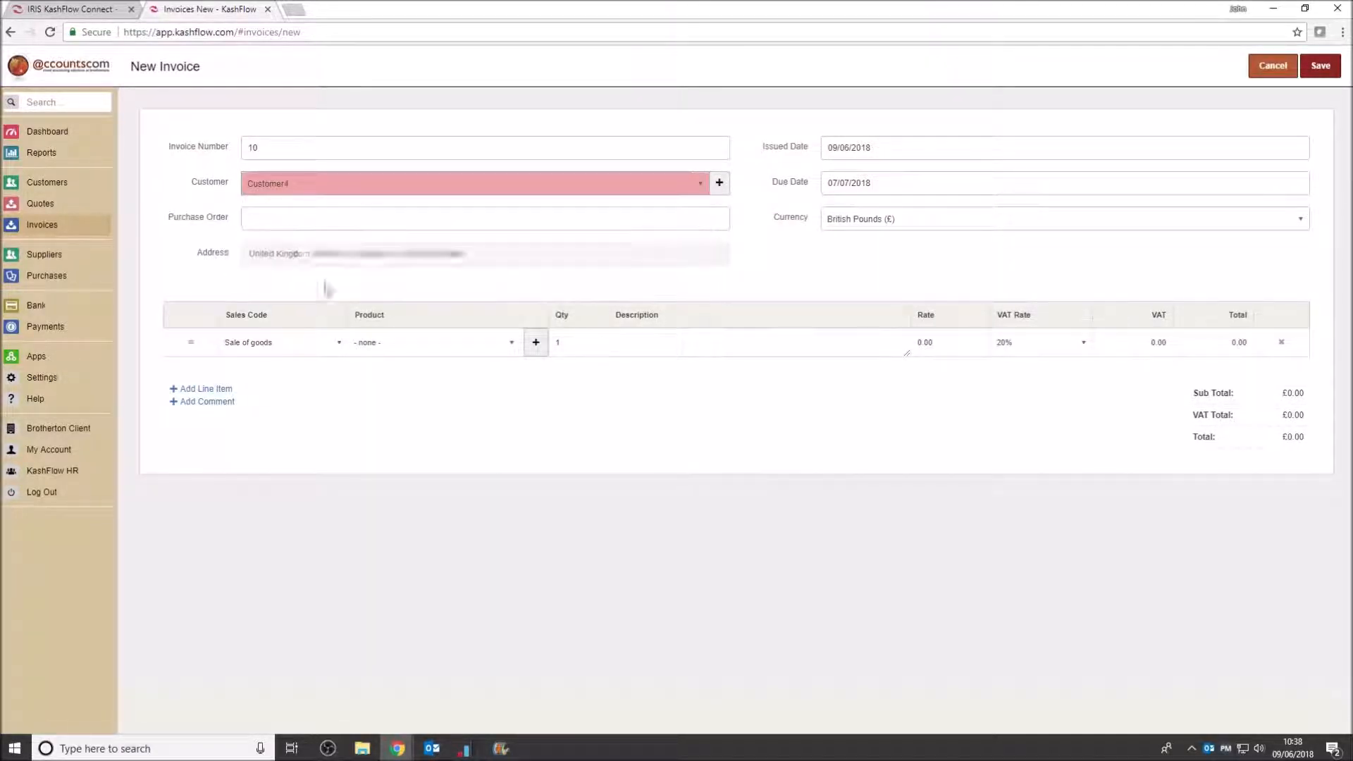
Set the new invoice line's sales code to Widget Sales and its product to Widget 1 Red.
left_click(249, 344)
left_click(270, 479)
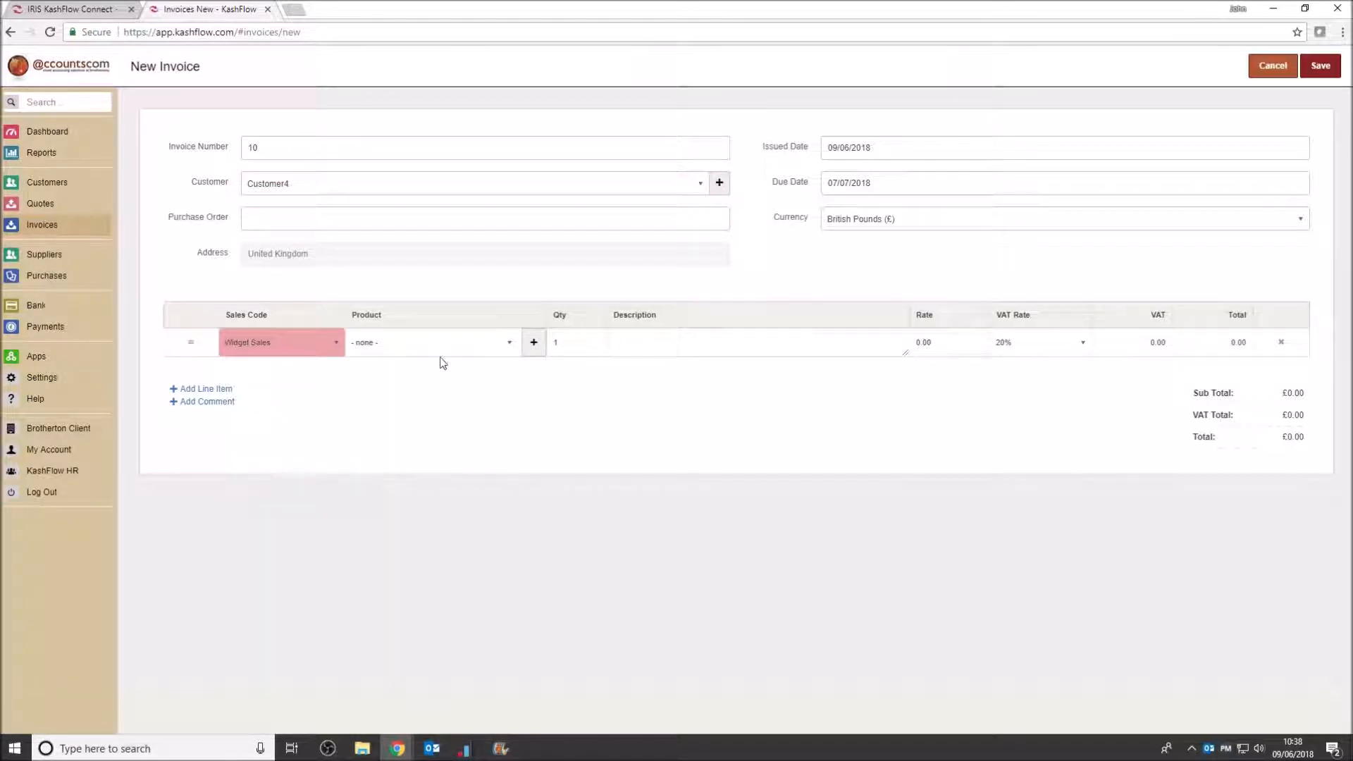
left_click(457, 346)
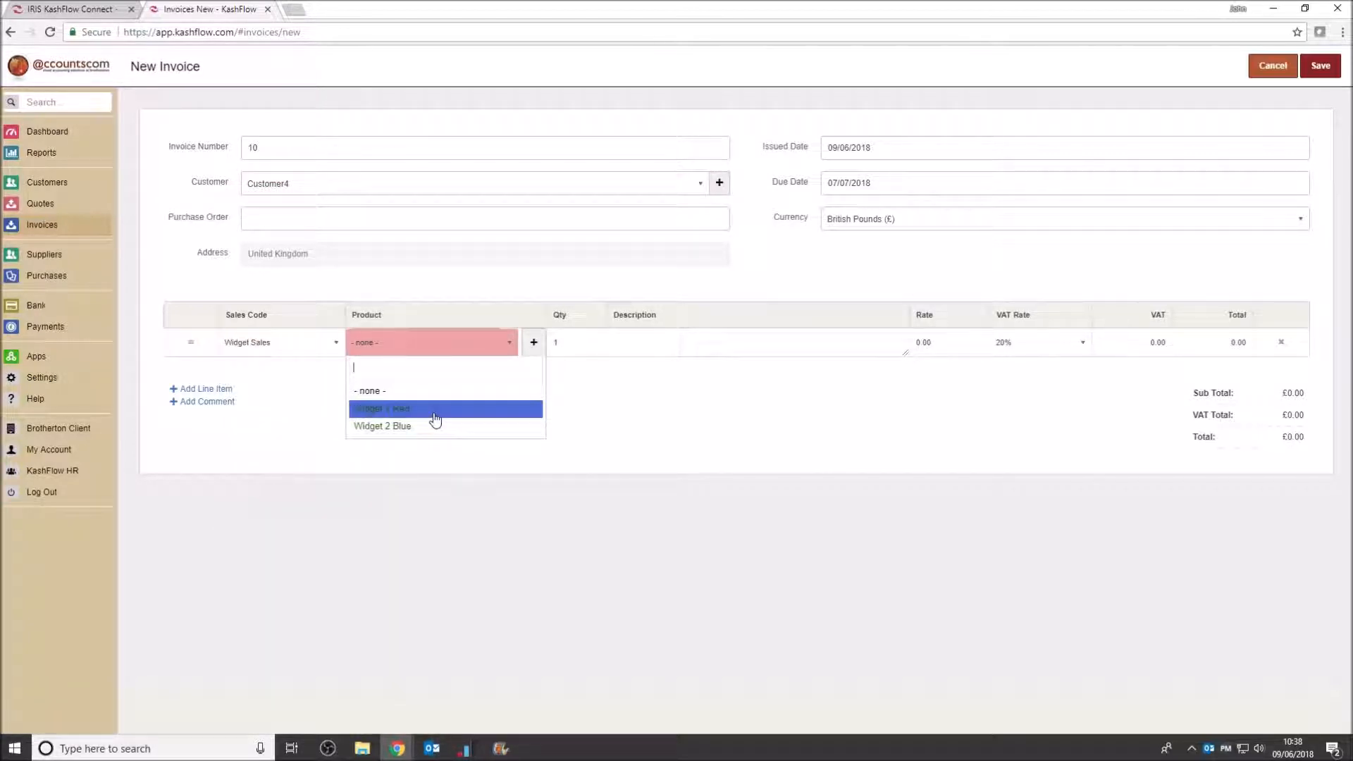
left_click(435, 410)
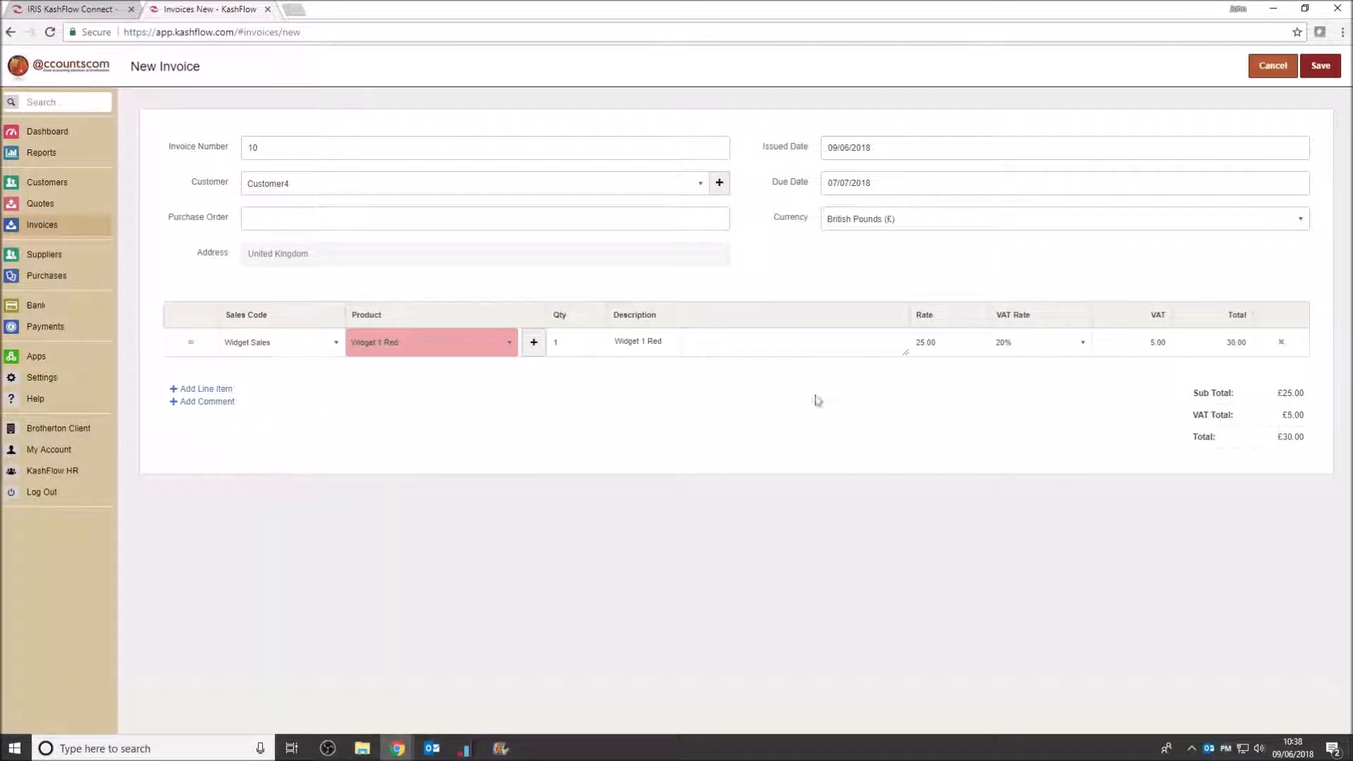
Set the Widget 1 Red line quantity to 350 and save the Customer4 invoice.
left_click(574, 342)
type("350")
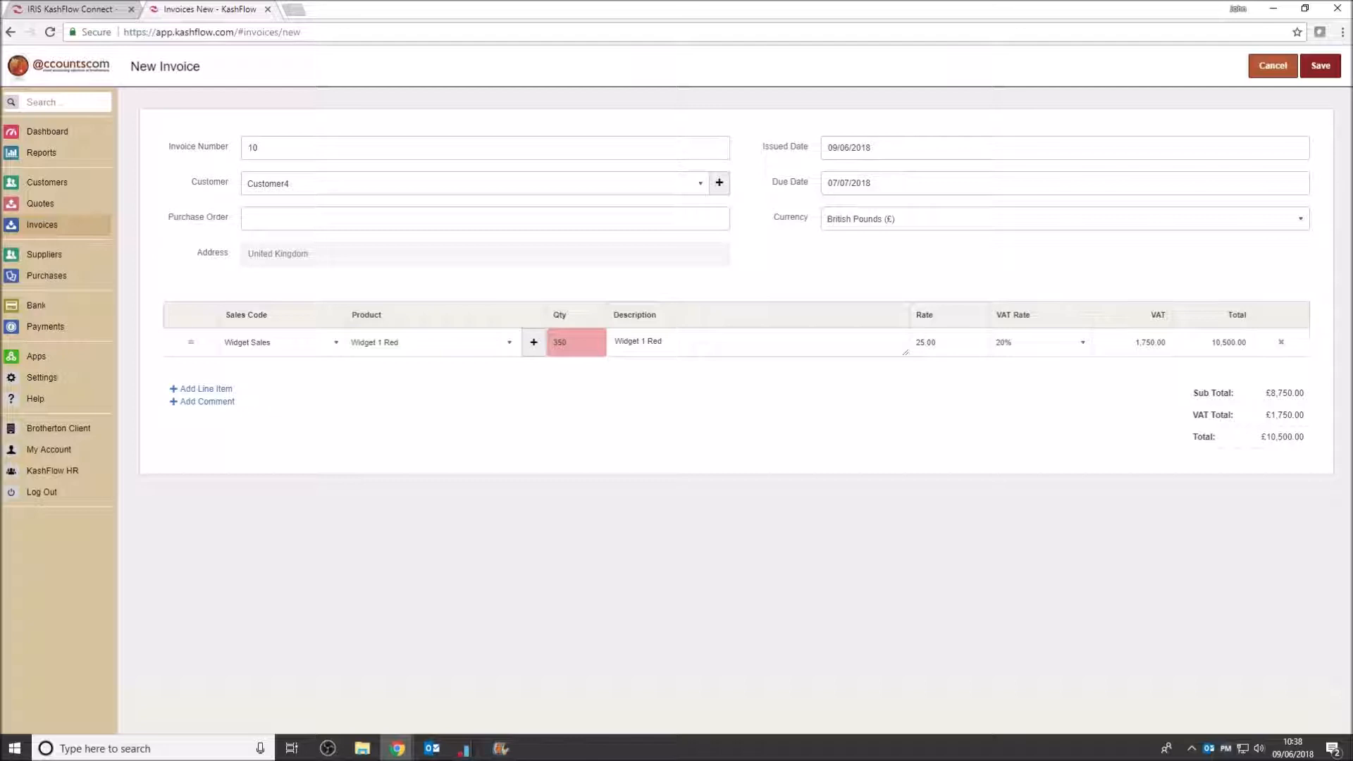
left_click(1321, 68)
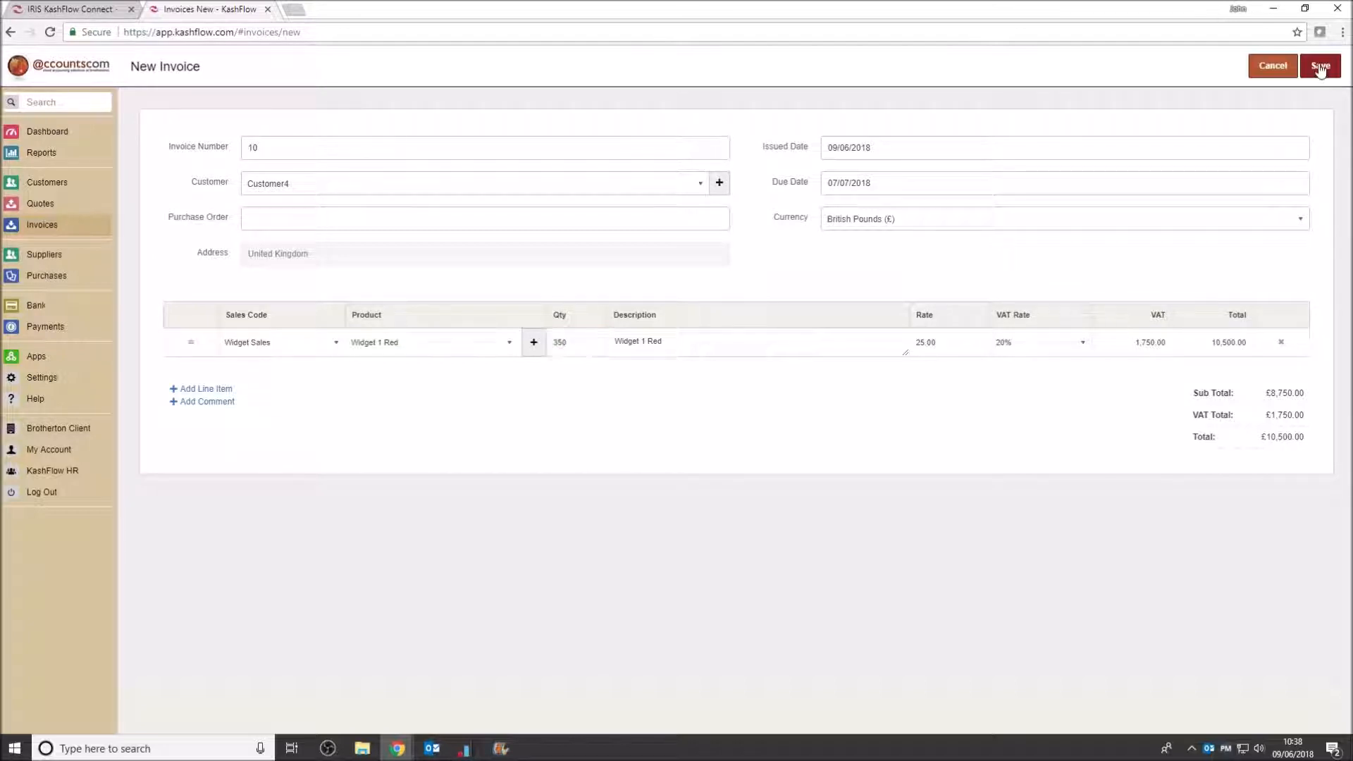
Open the Widget Sales code to check its product stock quantities following the Customer4 sale.
left_click(42, 225)
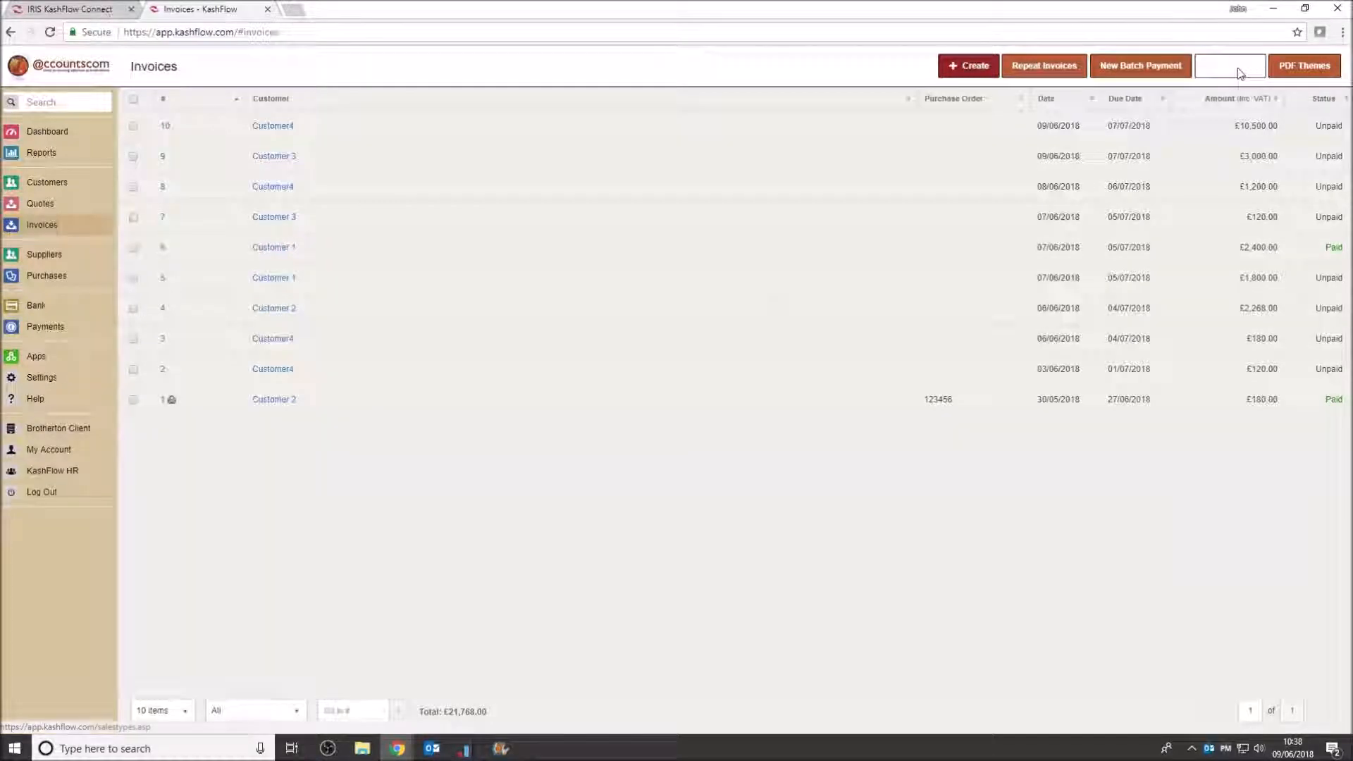
left_click(1234, 66)
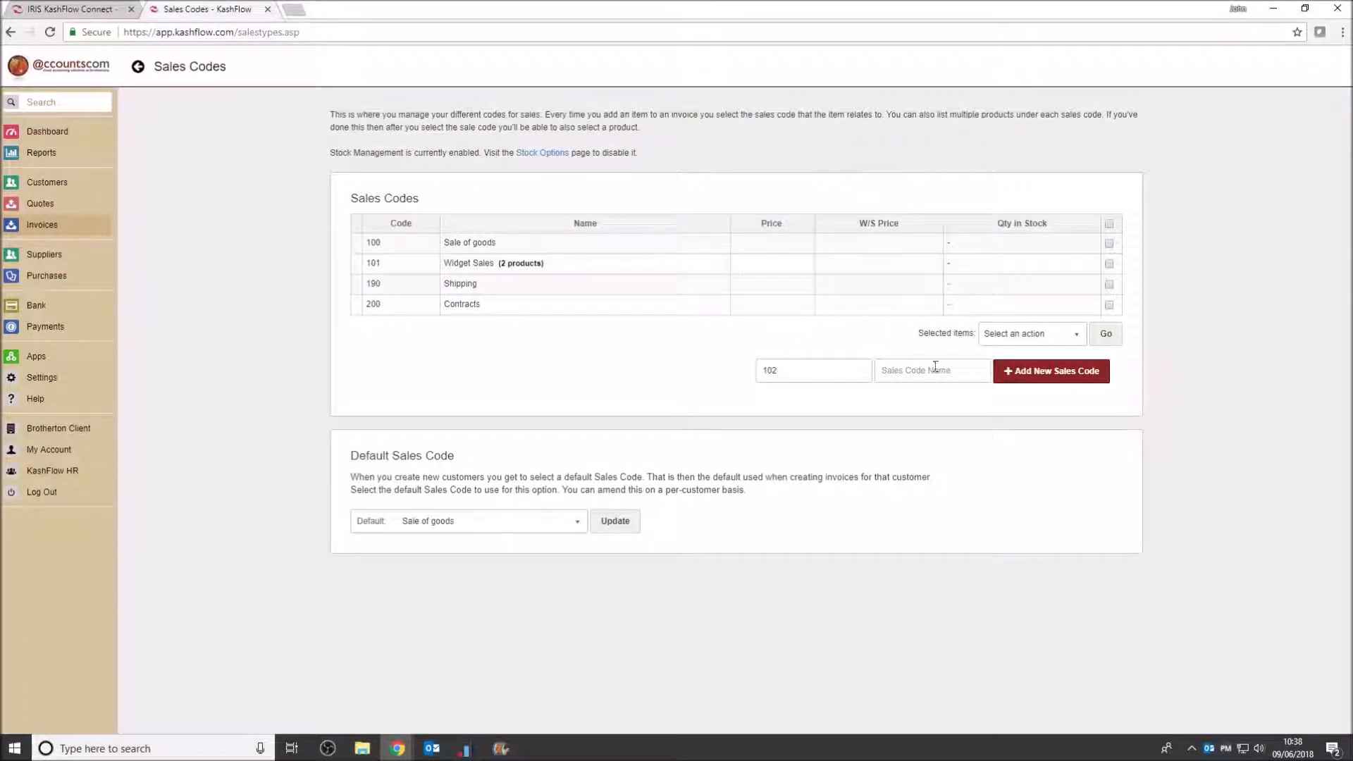
left_click(525, 265)
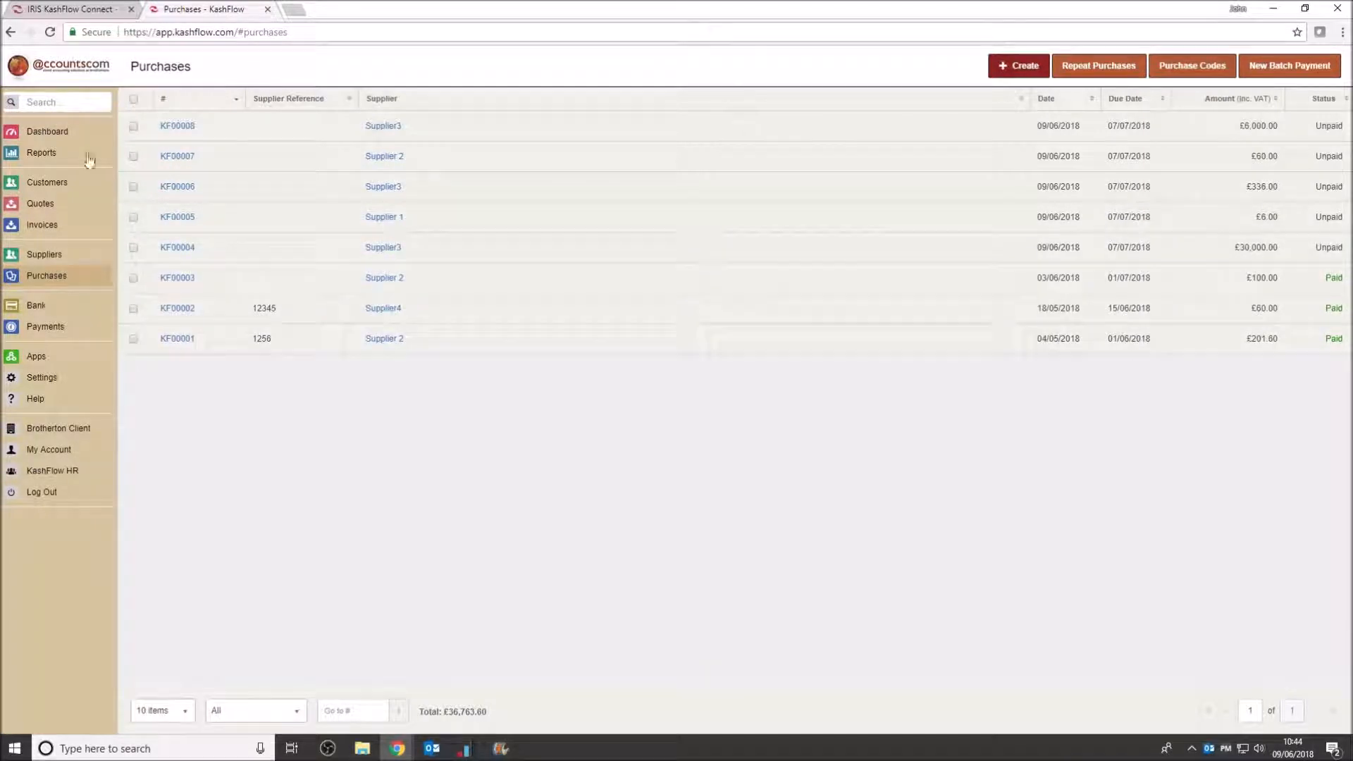
Create a new purchase and set its supplier to Supplier4.
left_click(64, 281)
left_click(1020, 63)
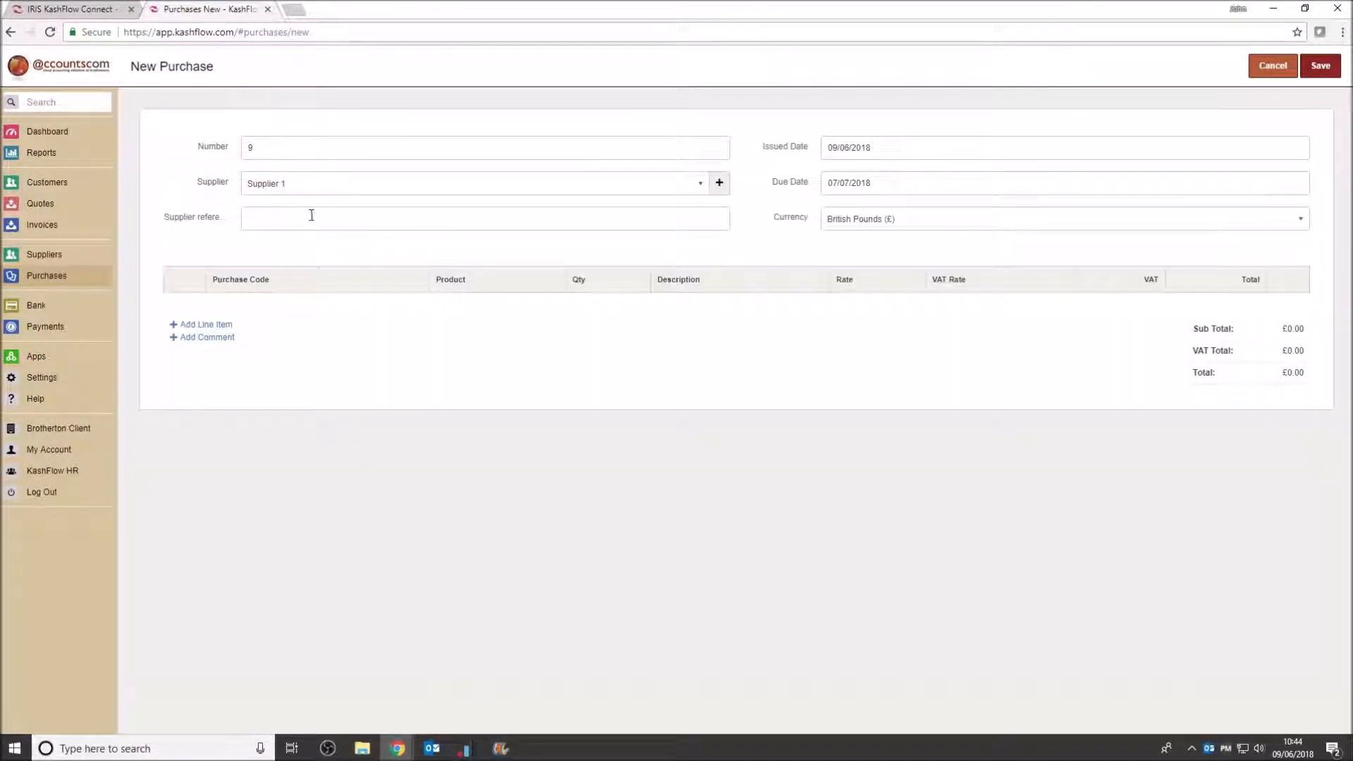
left_click(694, 186)
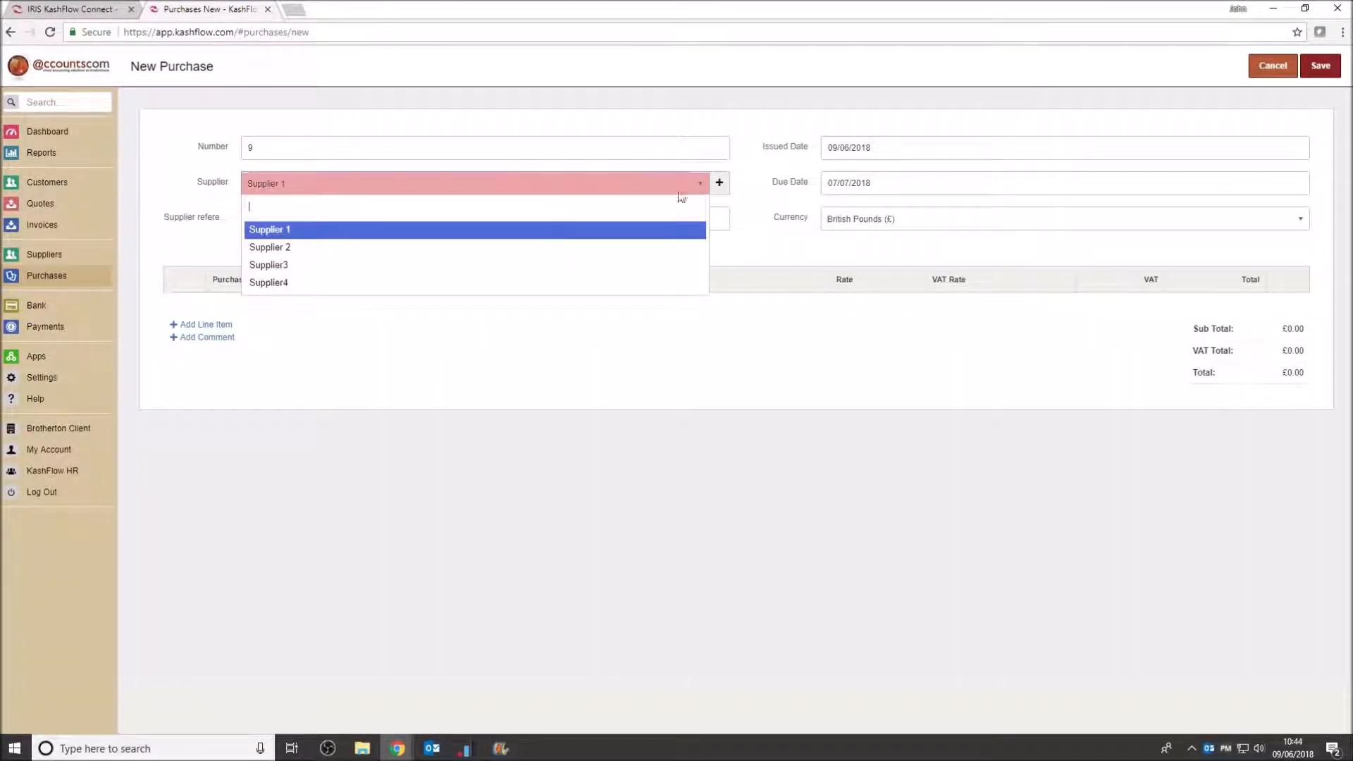
left_click(550, 283)
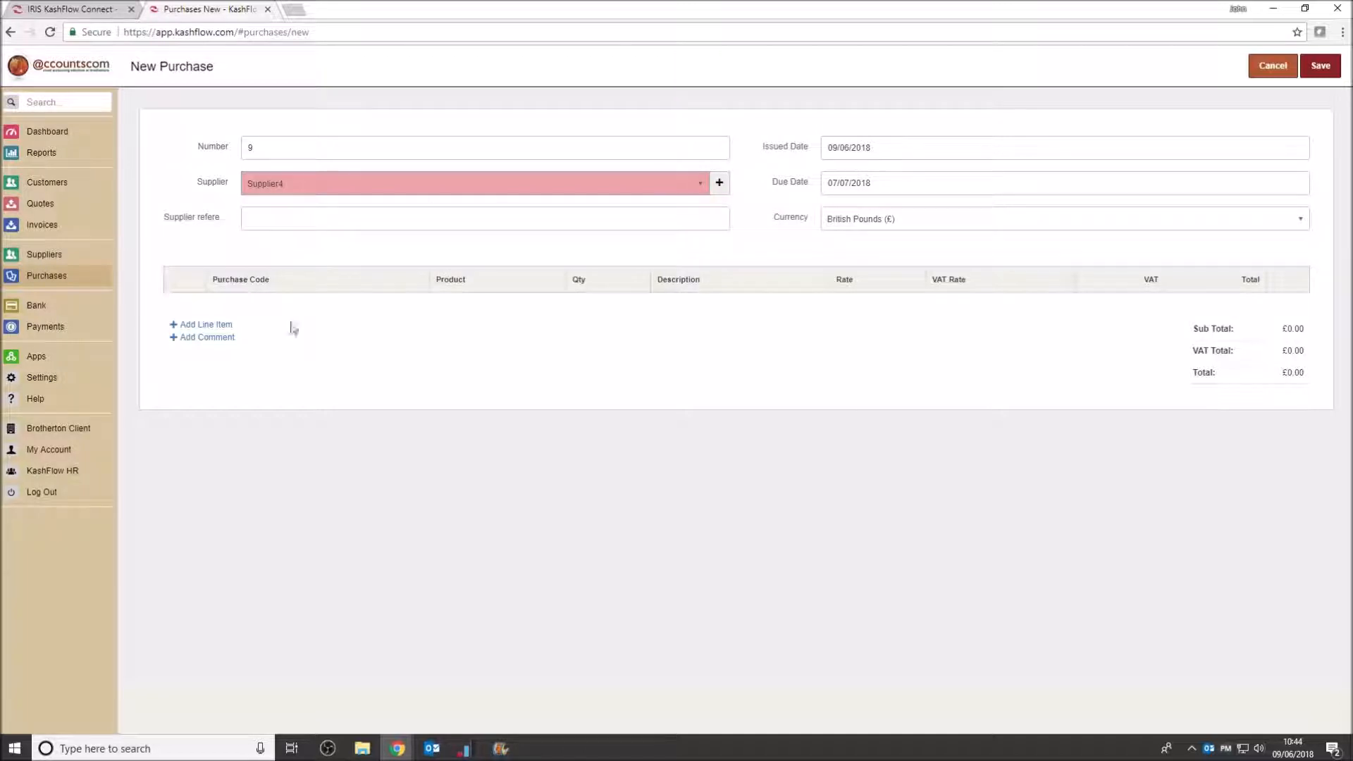
Add a Materials purchased line item to the purchase for product Widget 1 Red with a quantity of 1000.
left_click(200, 325)
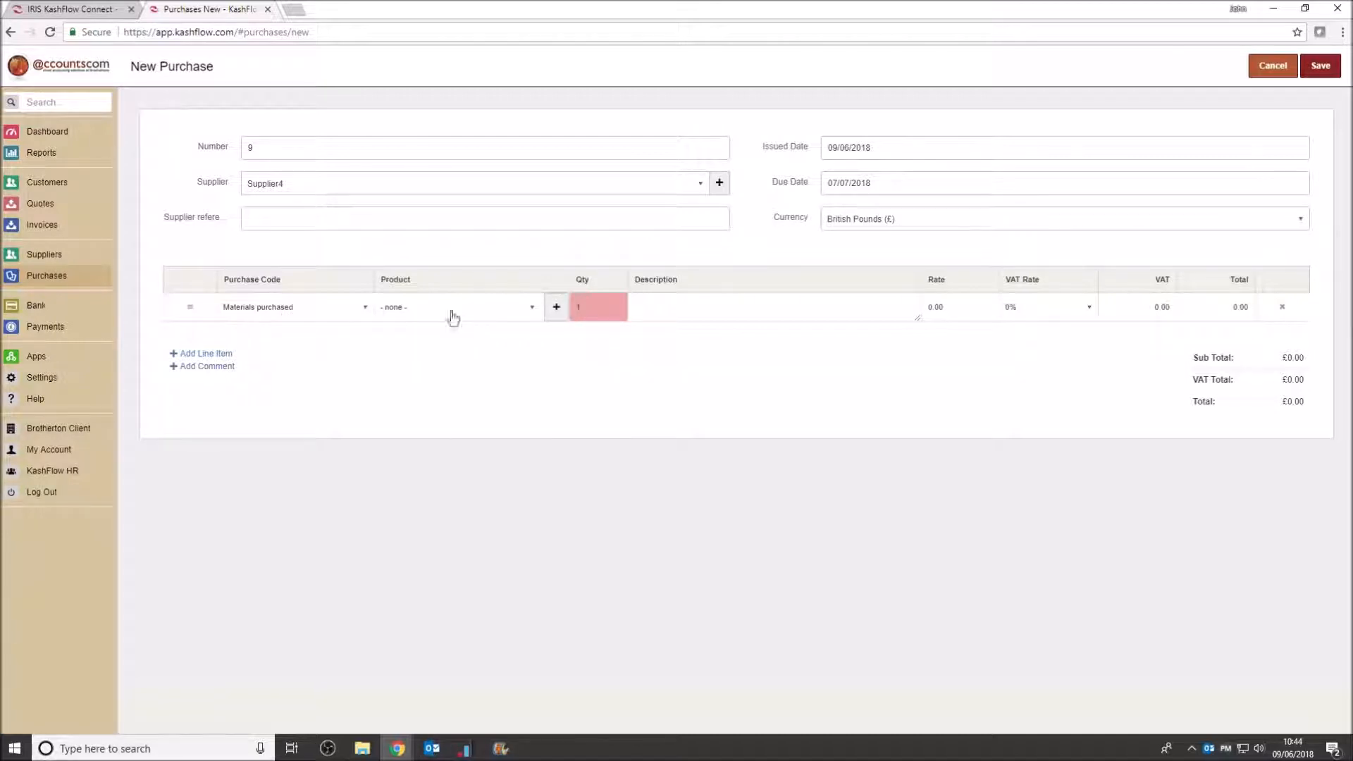
left_click(416, 307)
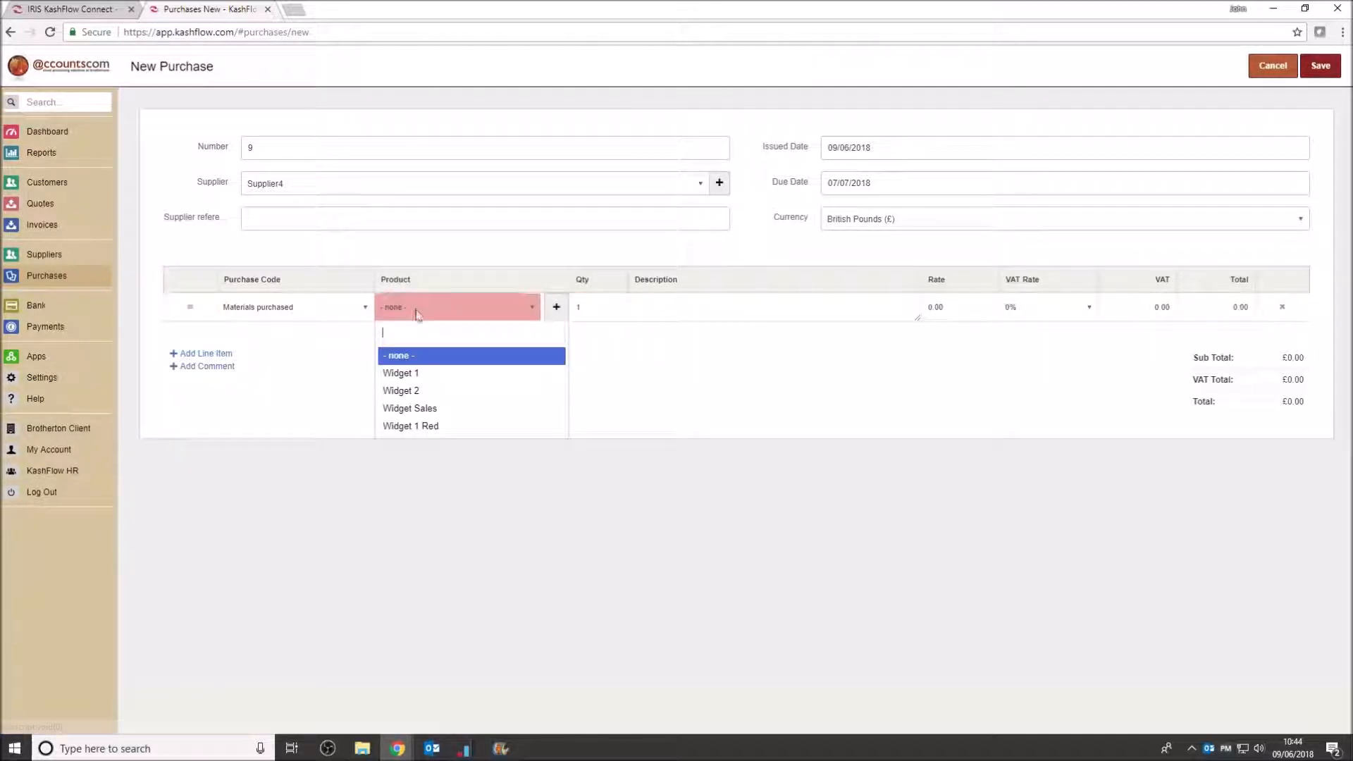
left_click(416, 427)
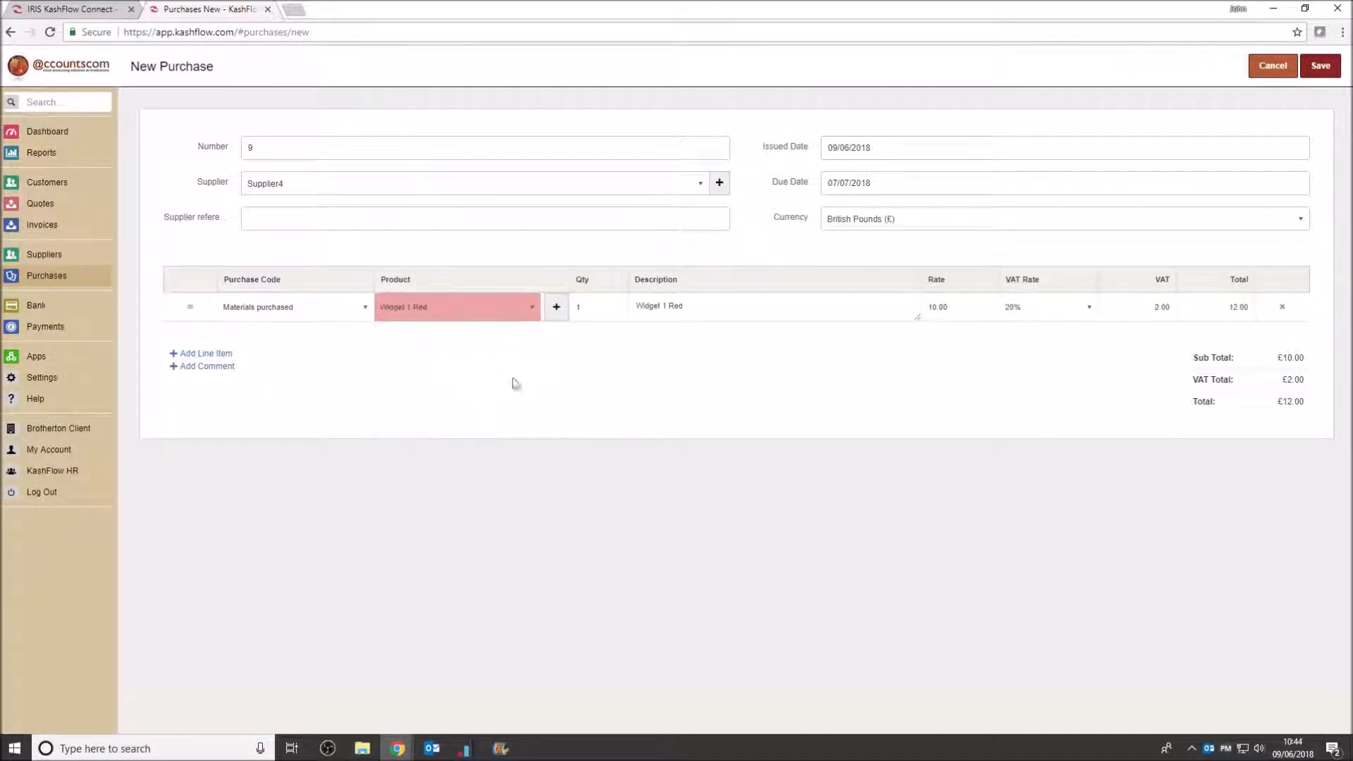
left_click(596, 301)
type("000")
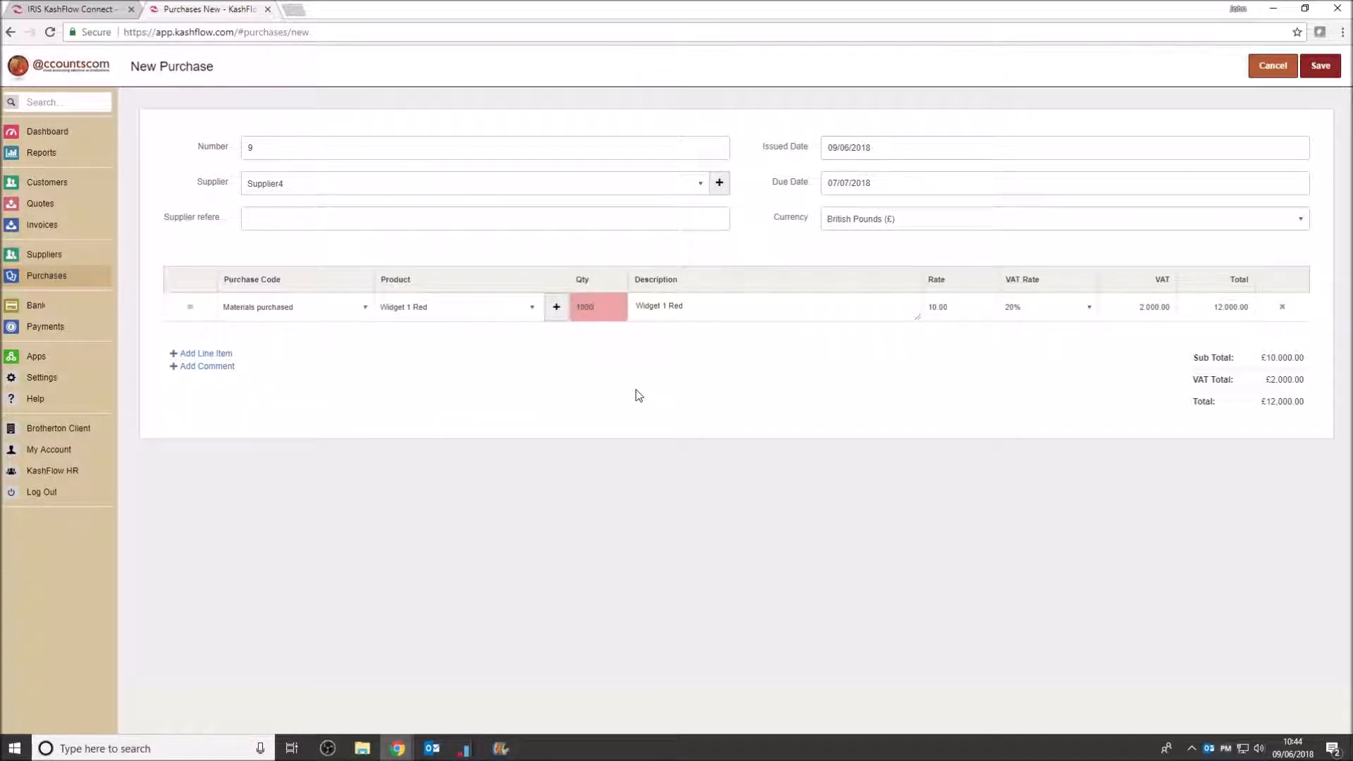
Set the Widget 1 Red purchase line's rate to 11.00 and keep its VAT rate at 20%.
left_click(806, 313)
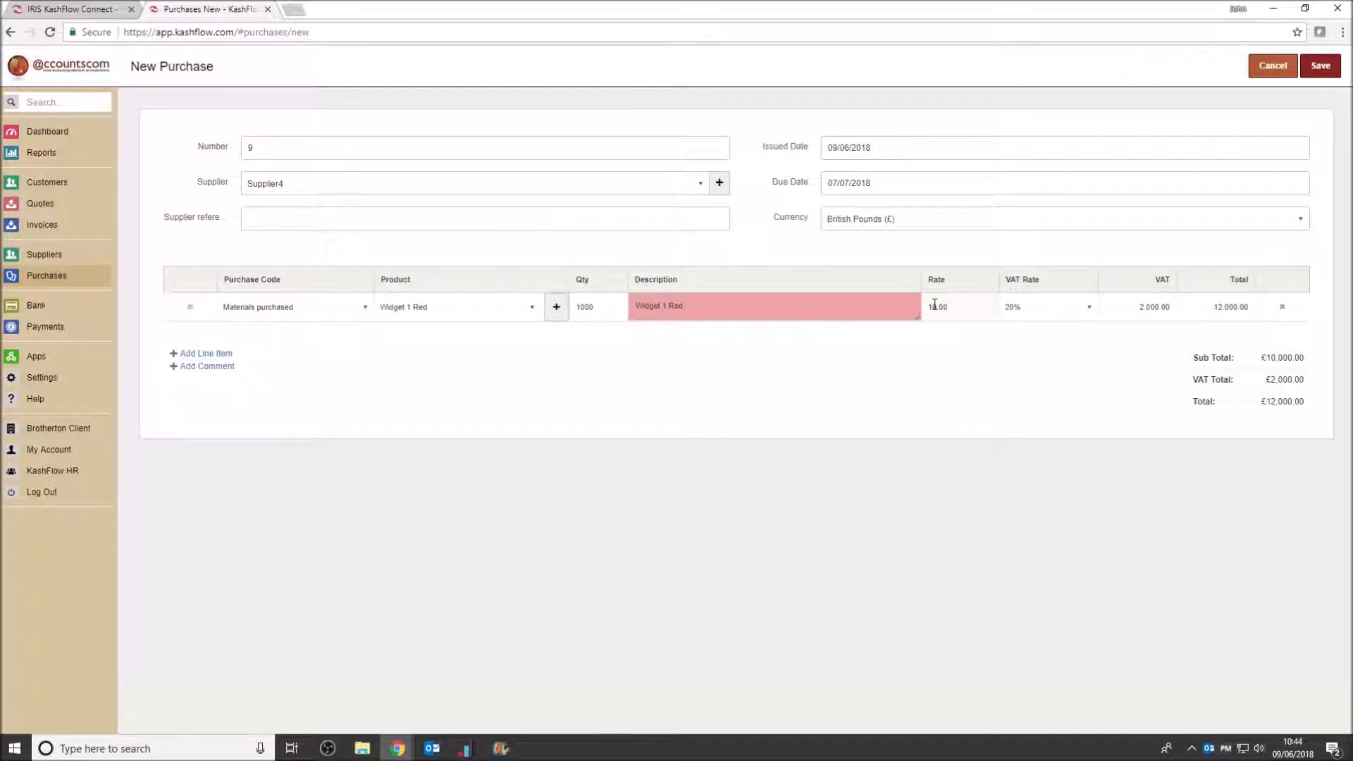
left_click(935, 306)
key("BackSpace")
type("1")
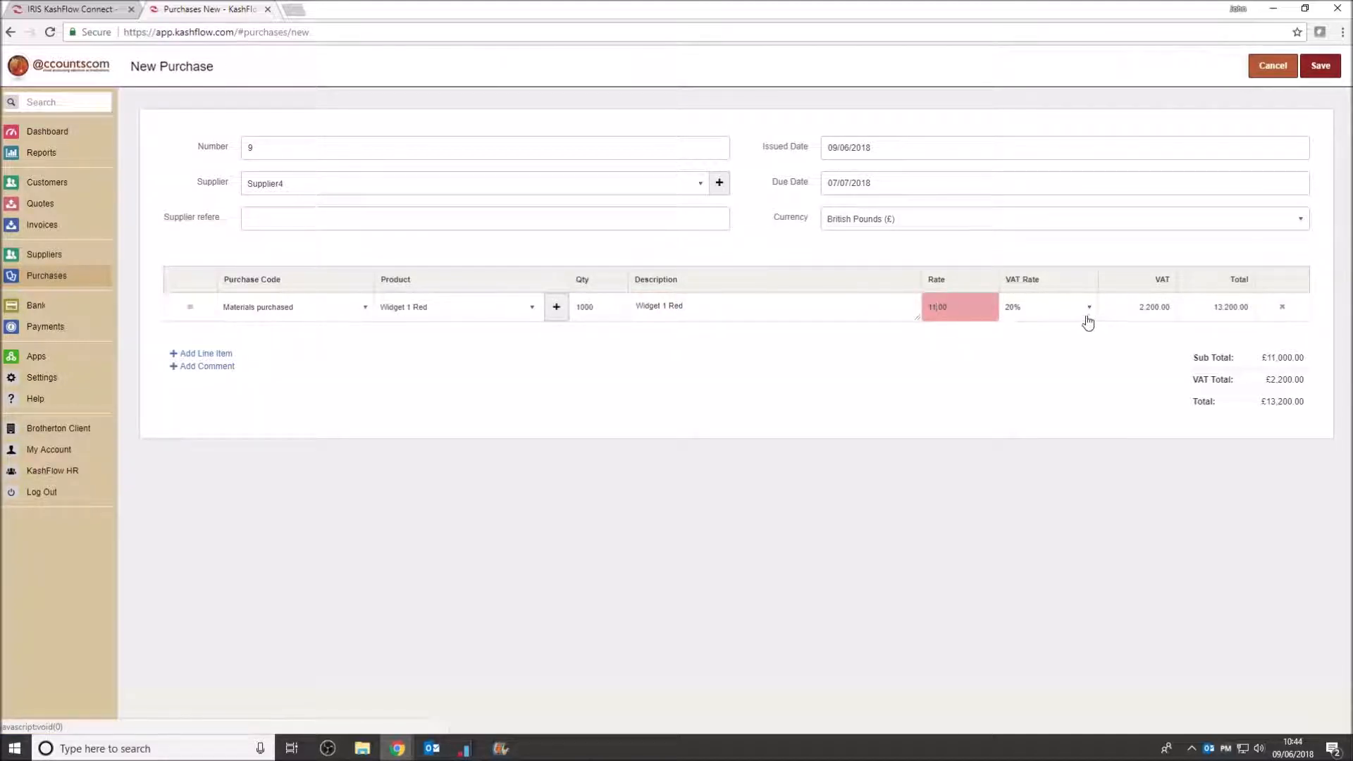
left_click(1058, 310)
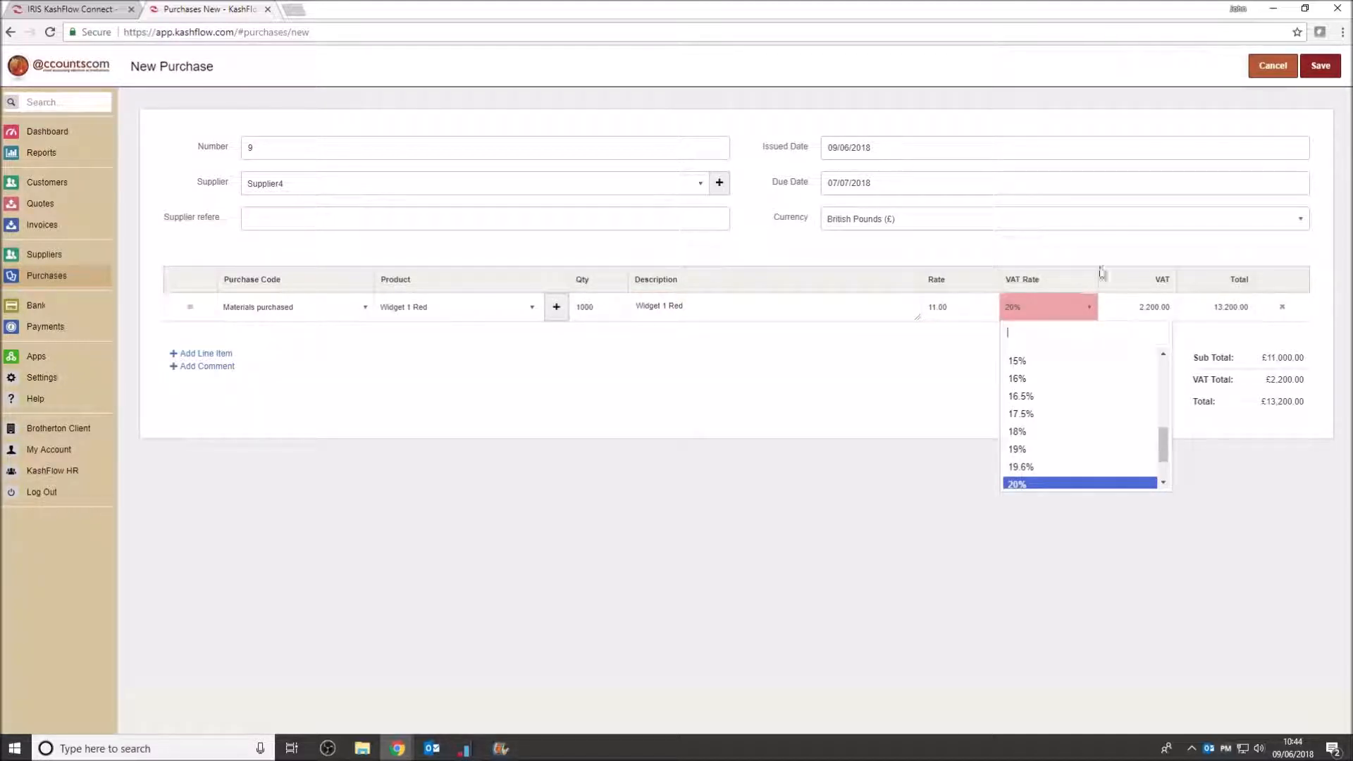
left_click(1111, 248)
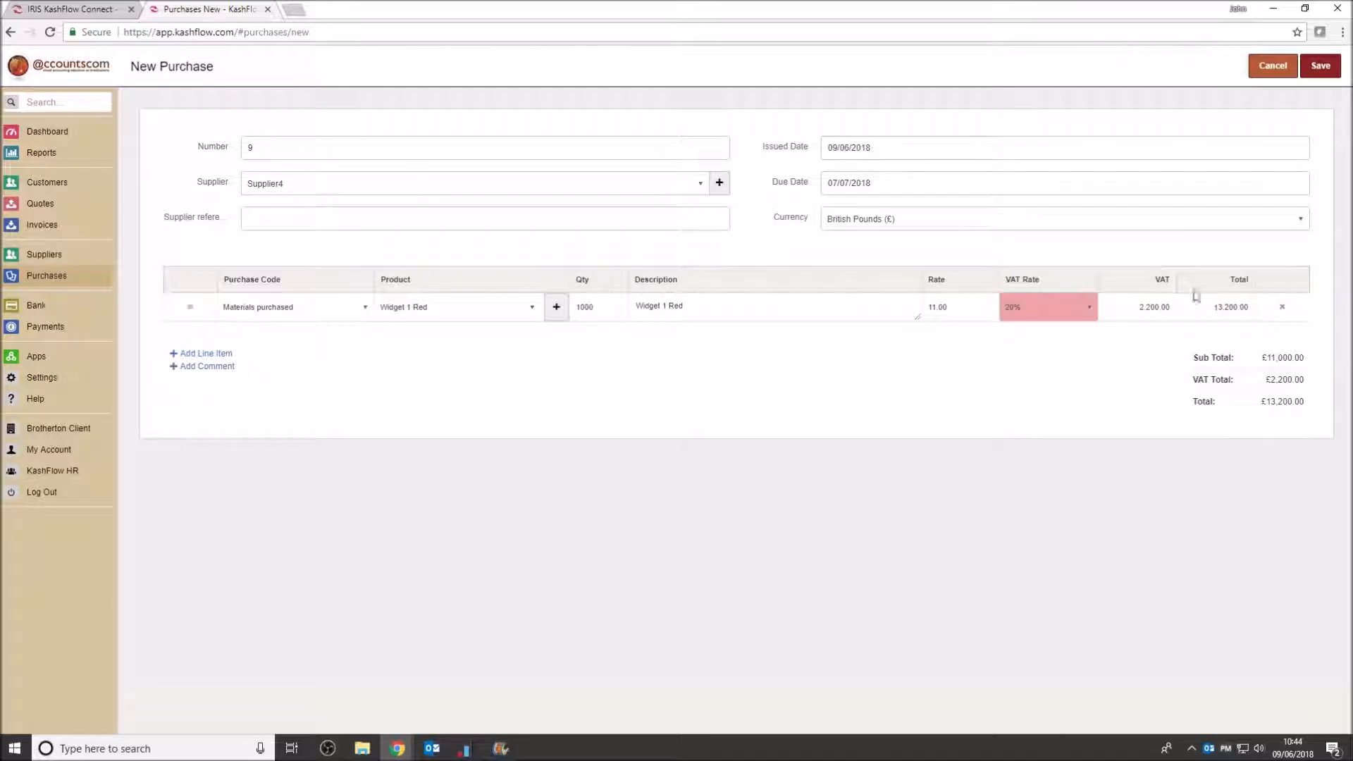
Save the purchase and open it from the purchases list to review its details.
left_click(1321, 66)
left_click(33, 282)
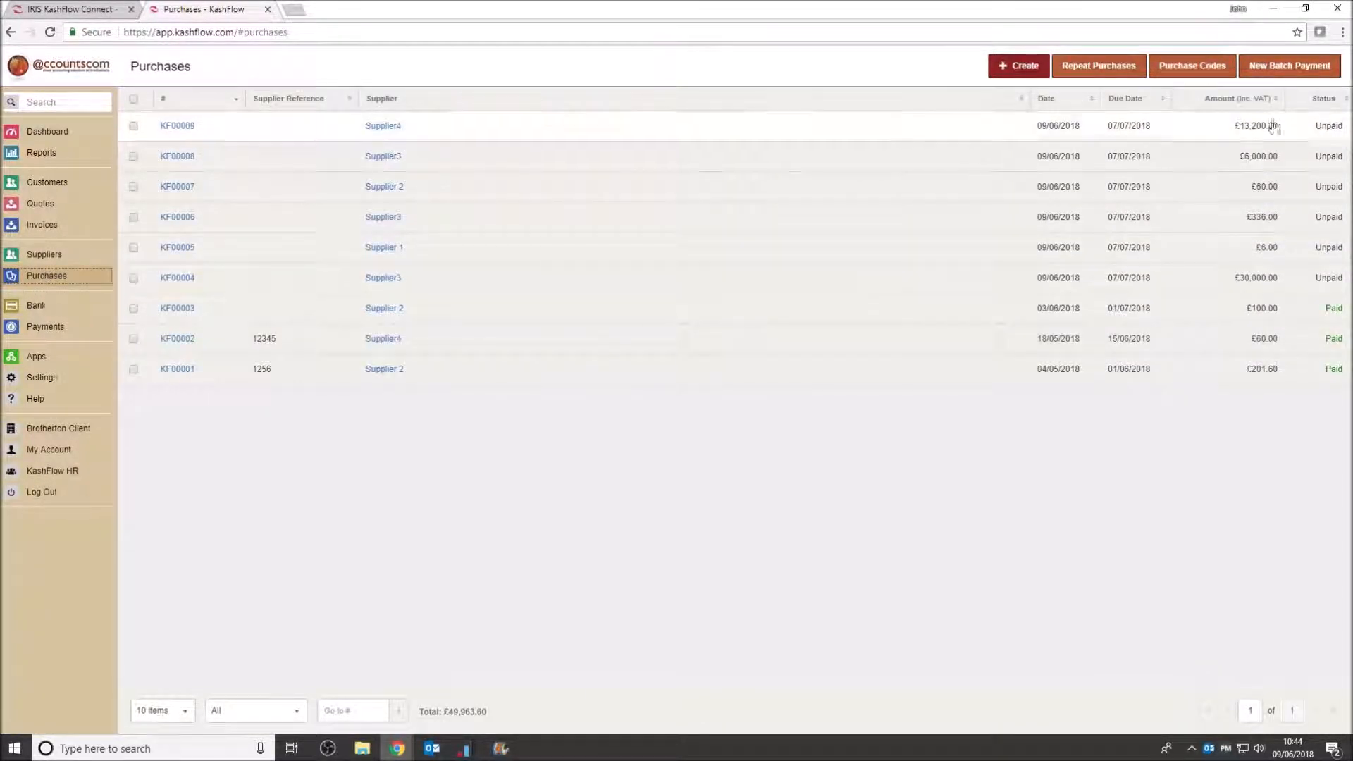
left_click(184, 126)
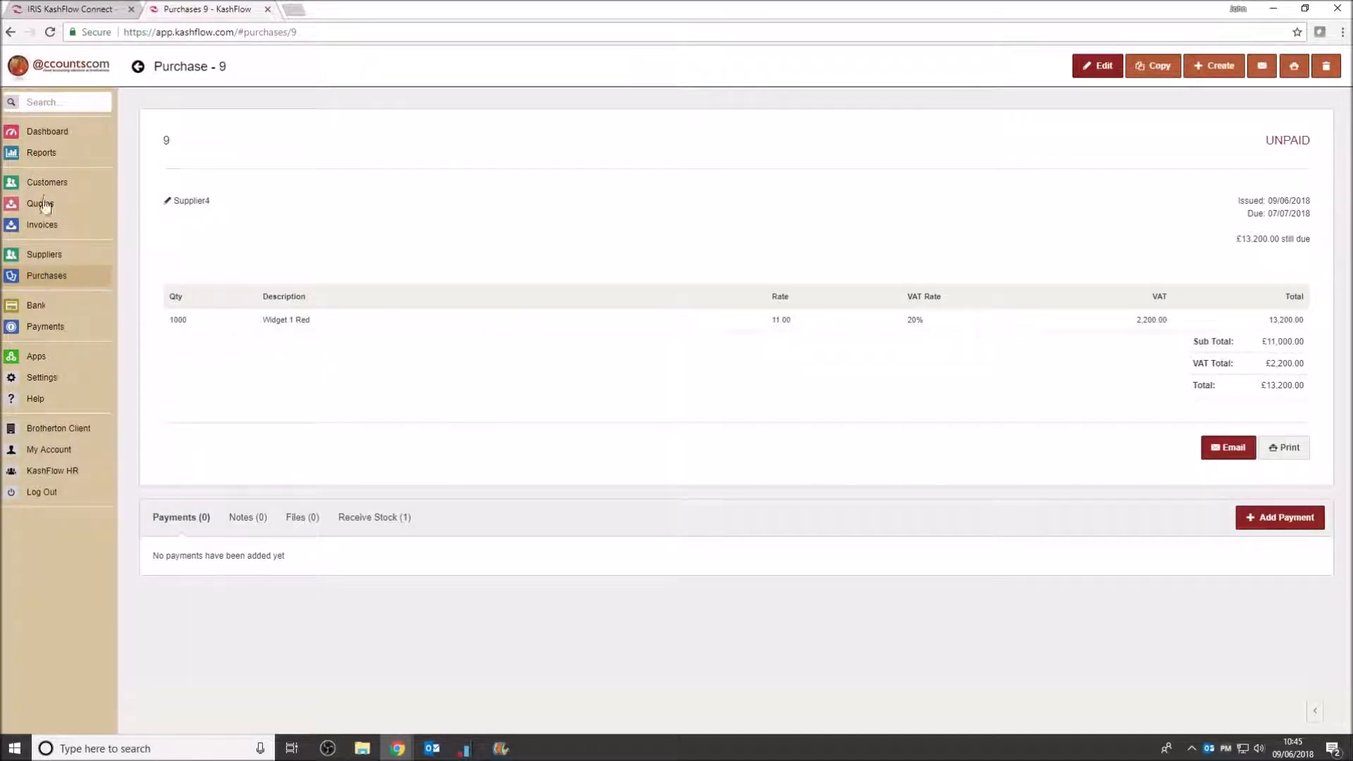
Check the Widget 1 Red stock quantity under the Widget Sales code following the new purchase.
left_click(42, 225)
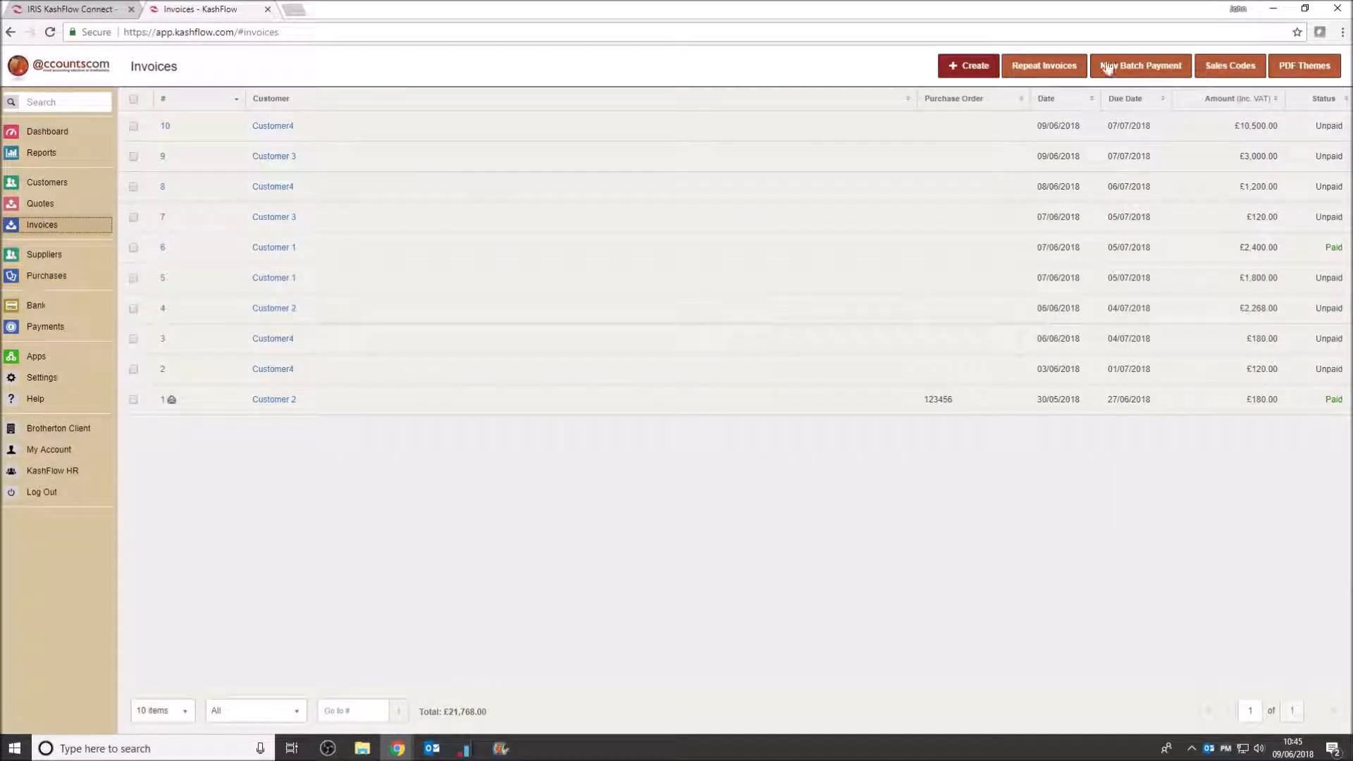
left_click(1213, 65)
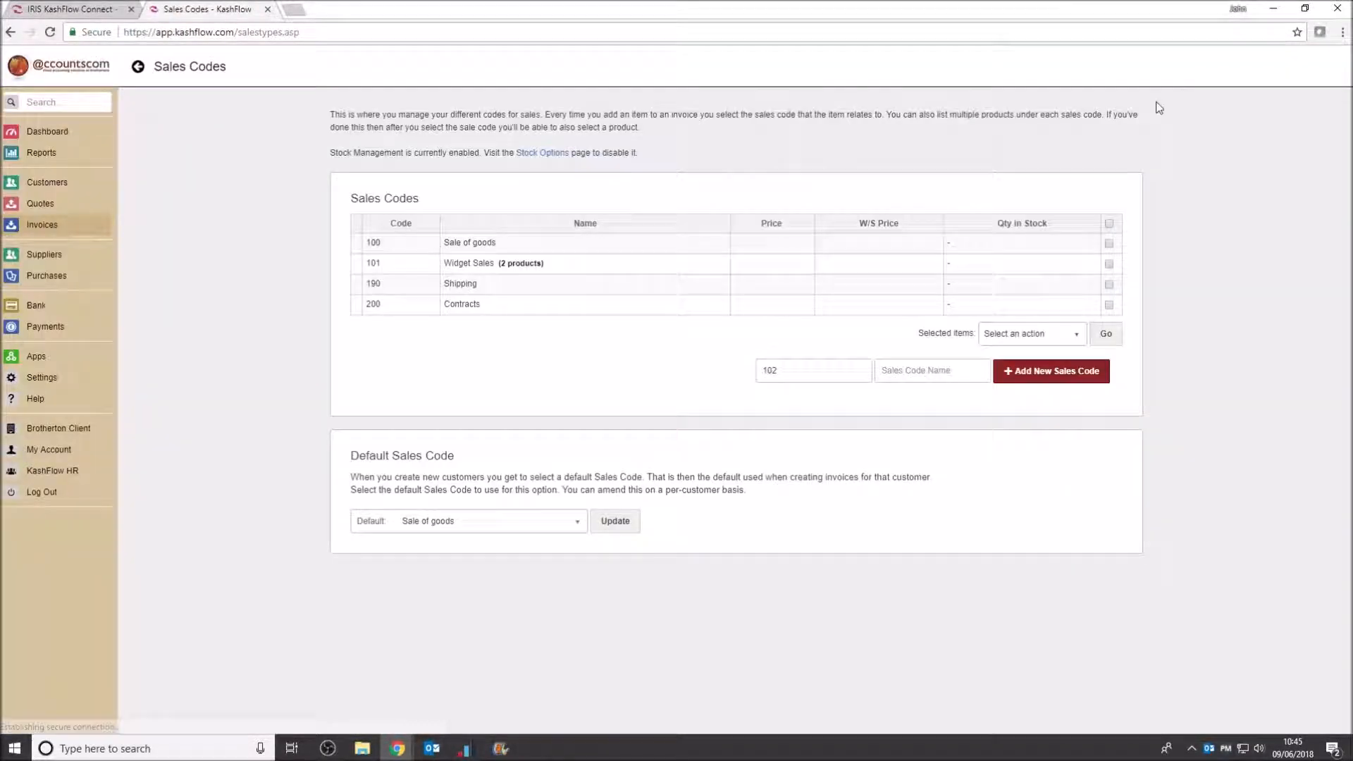
left_click(469, 263)
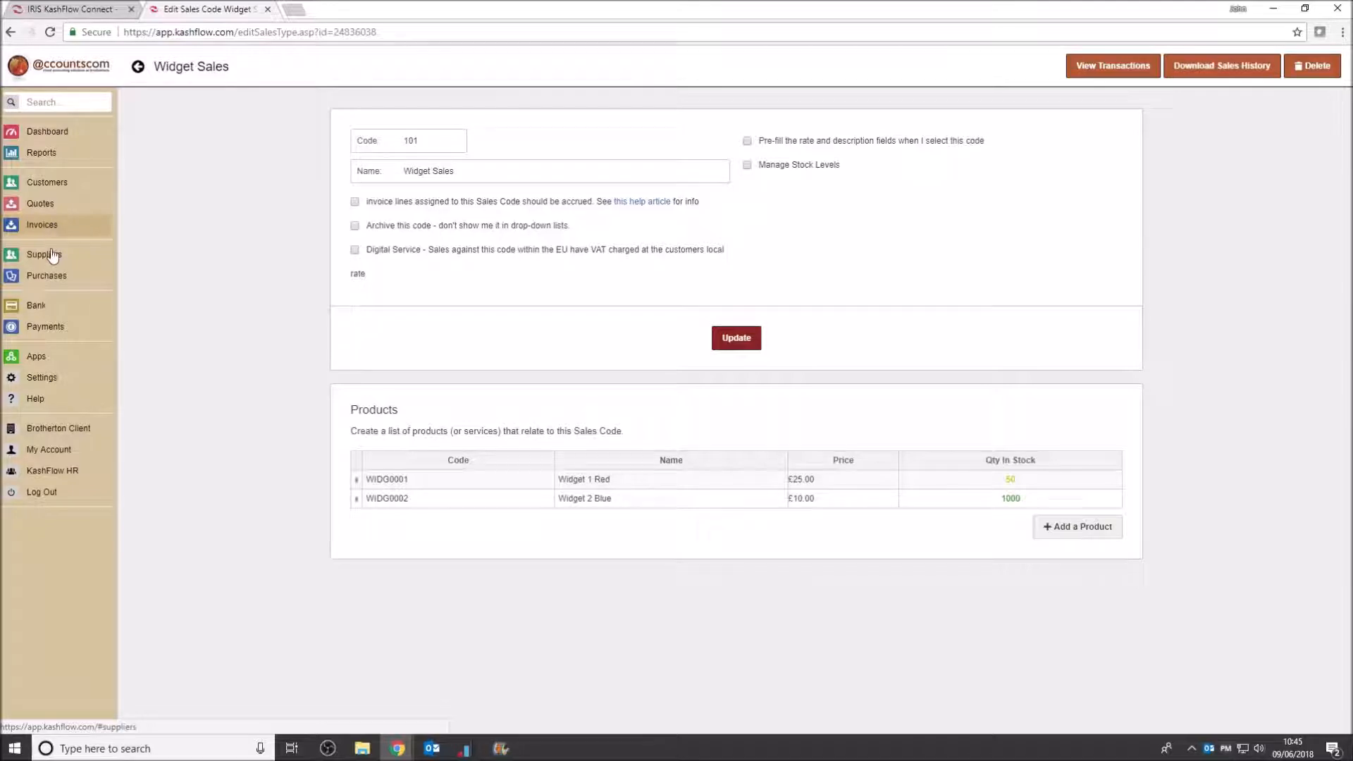
Open the newest purchase from Supplier4 and receive its 1000 units of Widget 1 Red into stock.
left_click(46, 274)
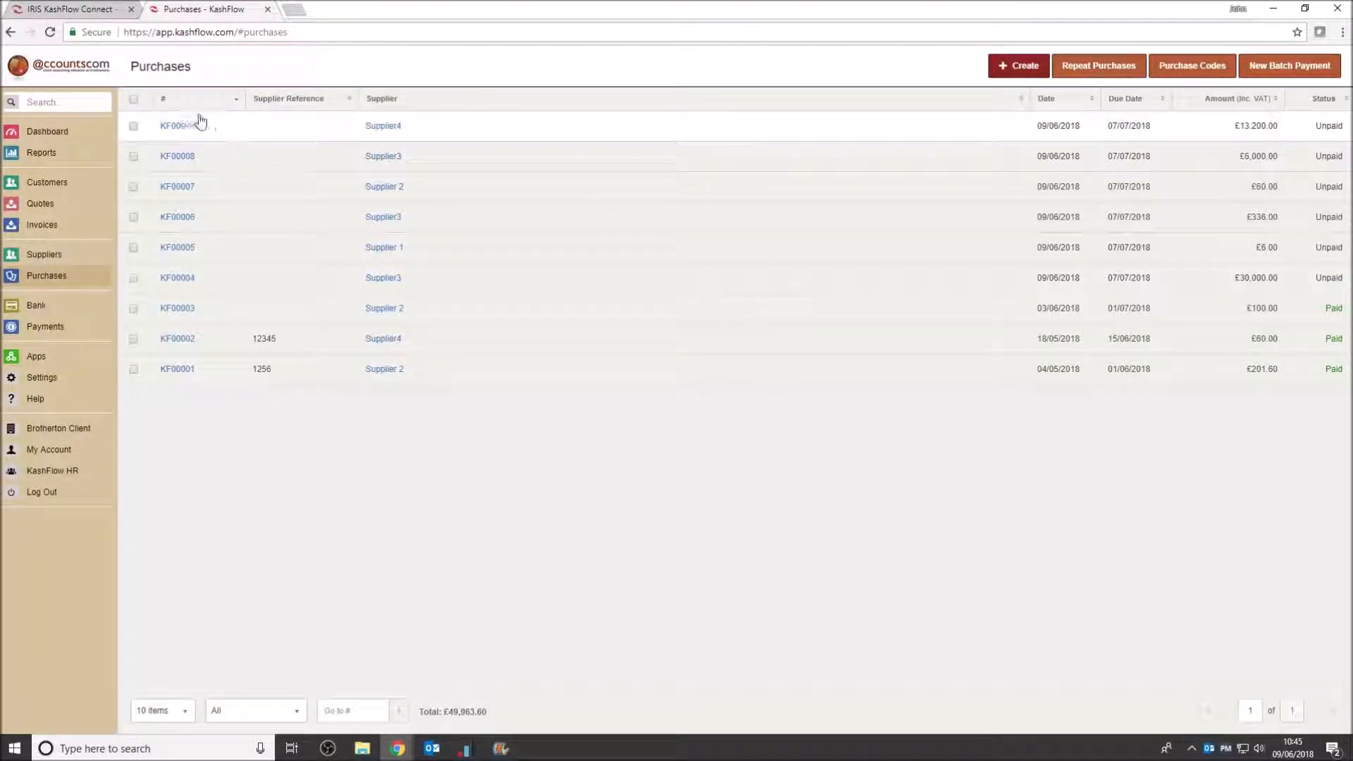
left_click(181, 125)
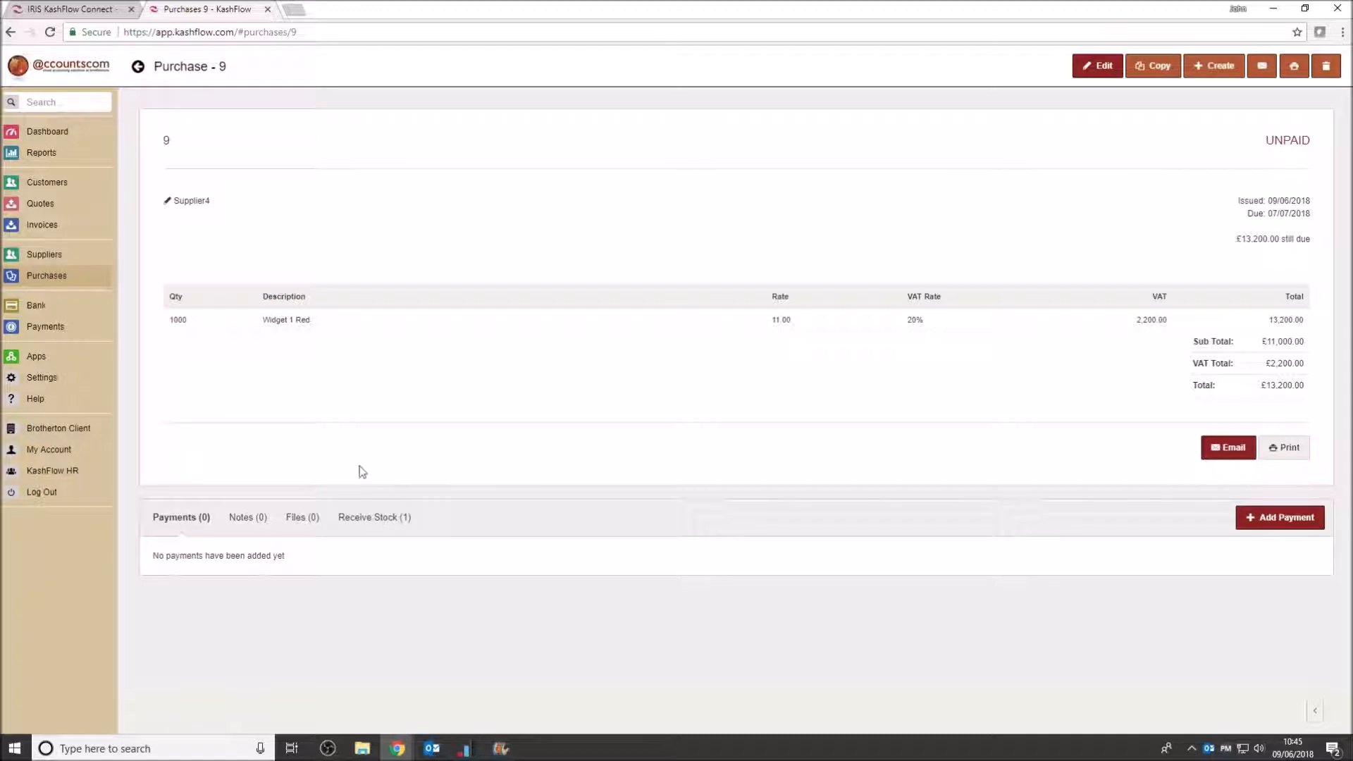
left_click(369, 519)
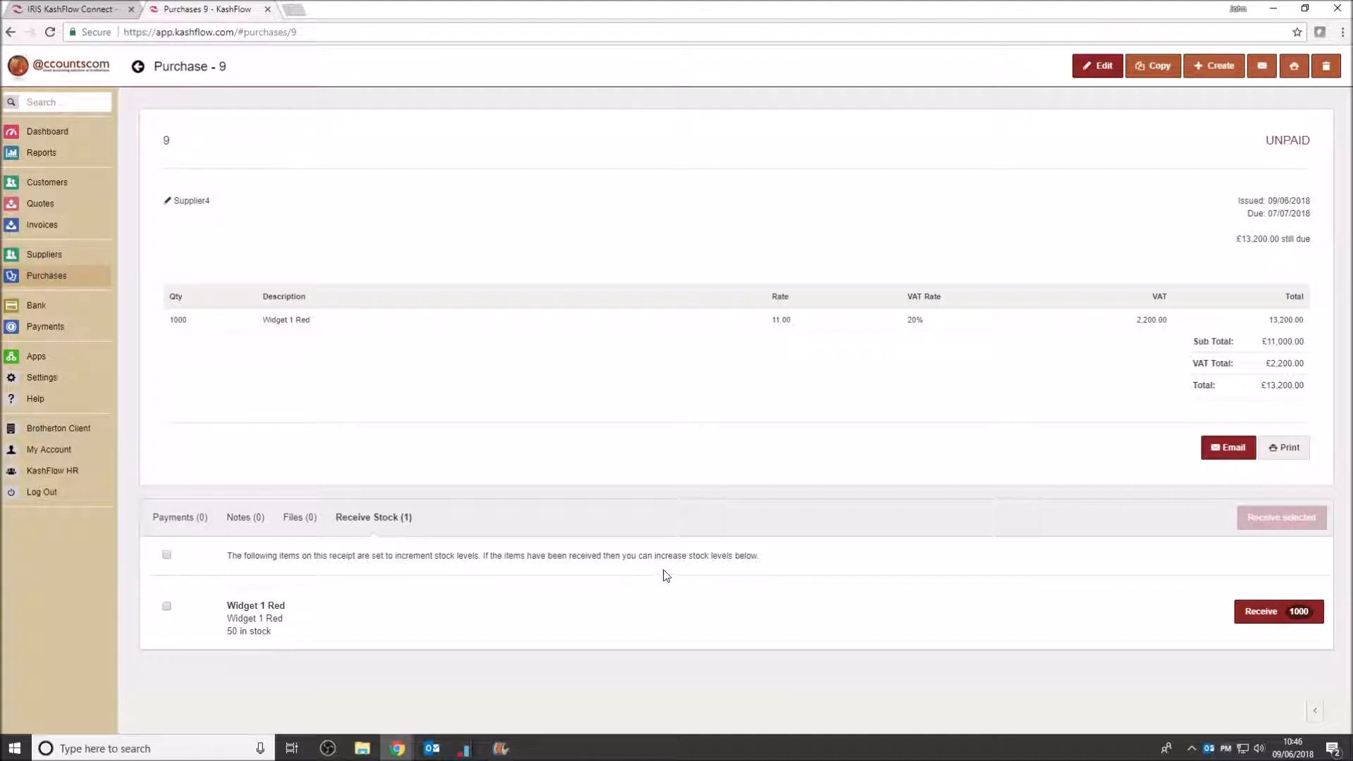
left_click(166, 606)
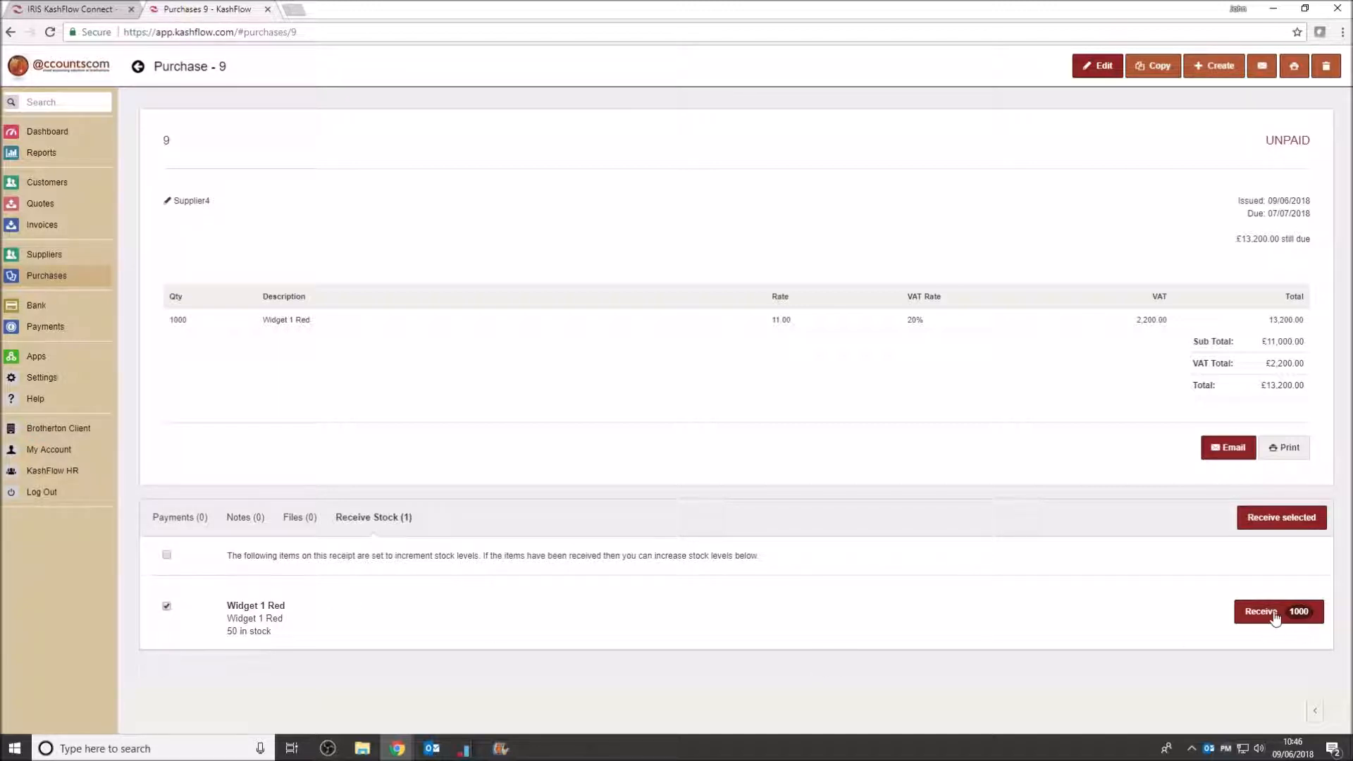
left_click(1275, 618)
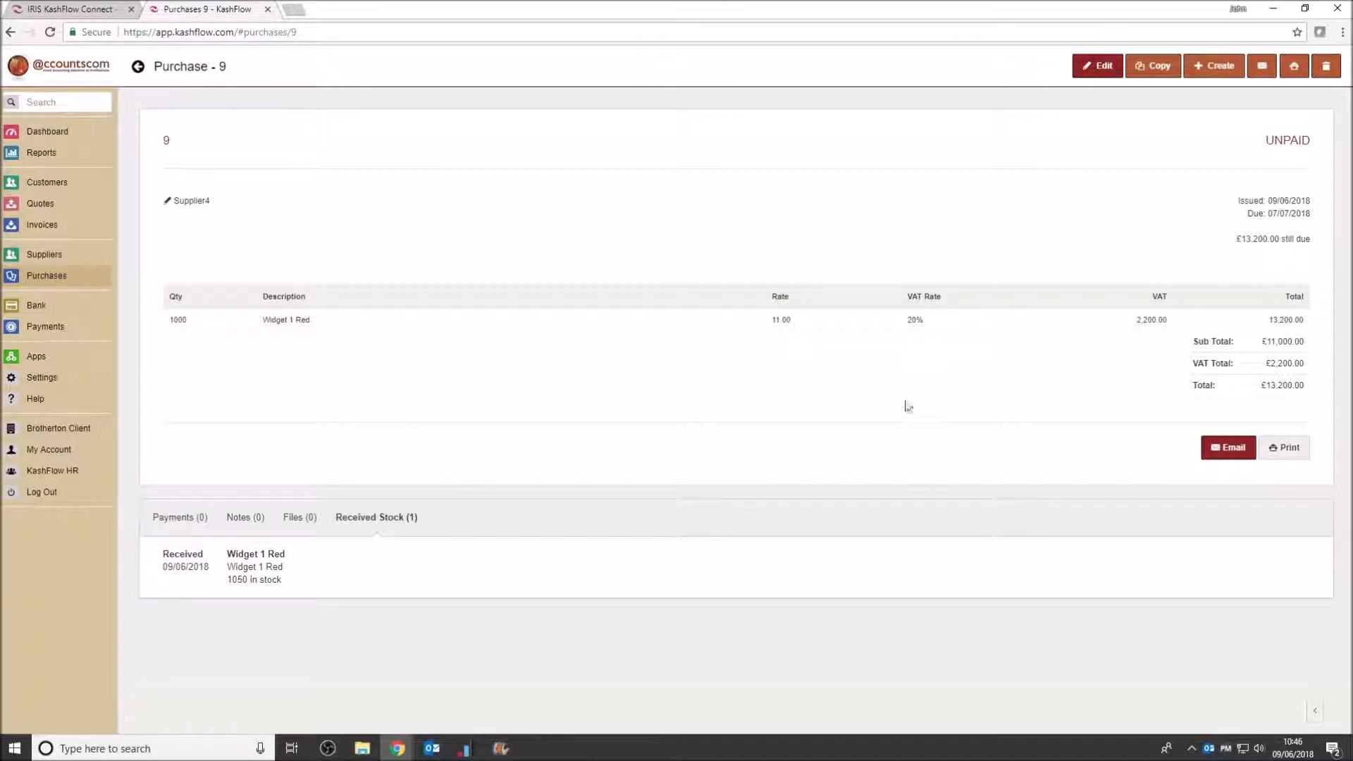
Check the Widget 1 Red stock quantity under the Widget Sales code after receiving the delivery.
left_click(48, 225)
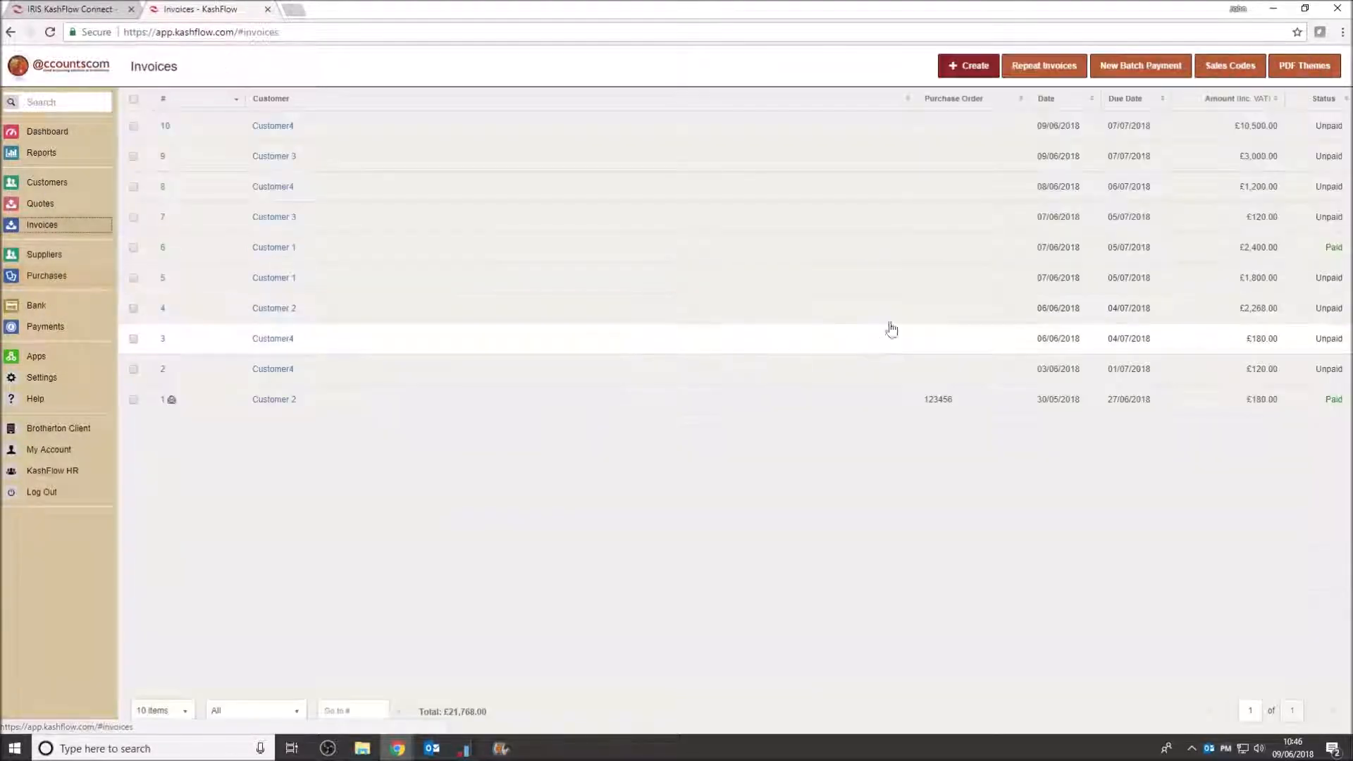
left_click(1241, 65)
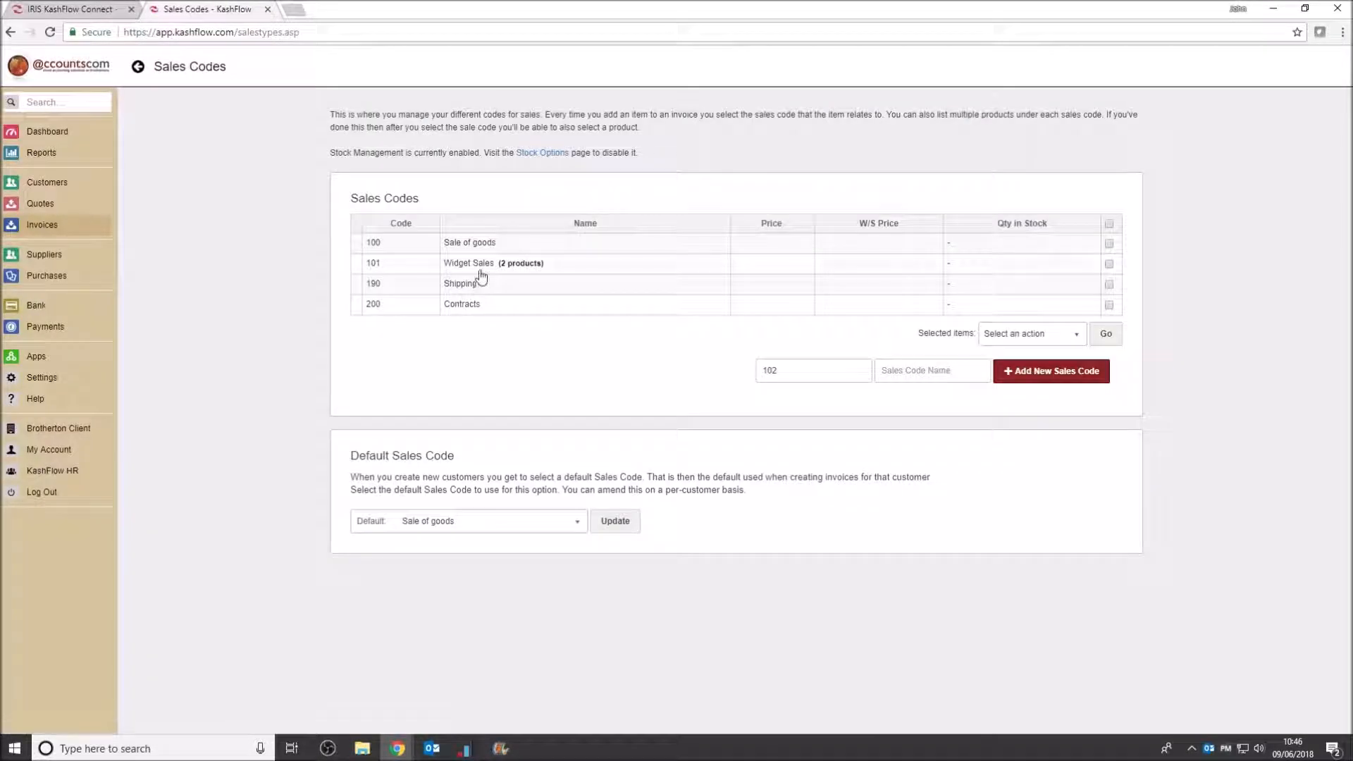
left_click(514, 263)
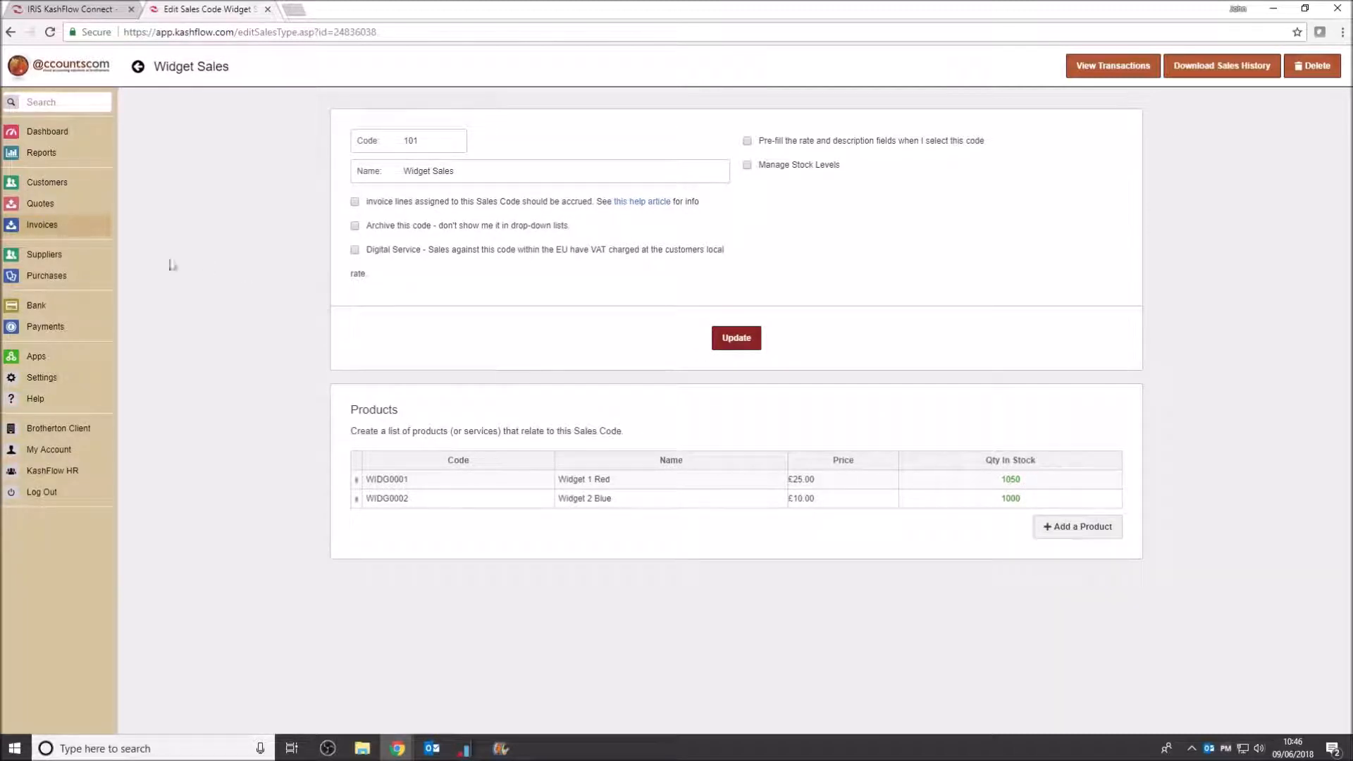
Download the Stock Overview Report from the business reports without any filters and open it in Excel, dismissing the Office activation wizard.
left_click(49, 225)
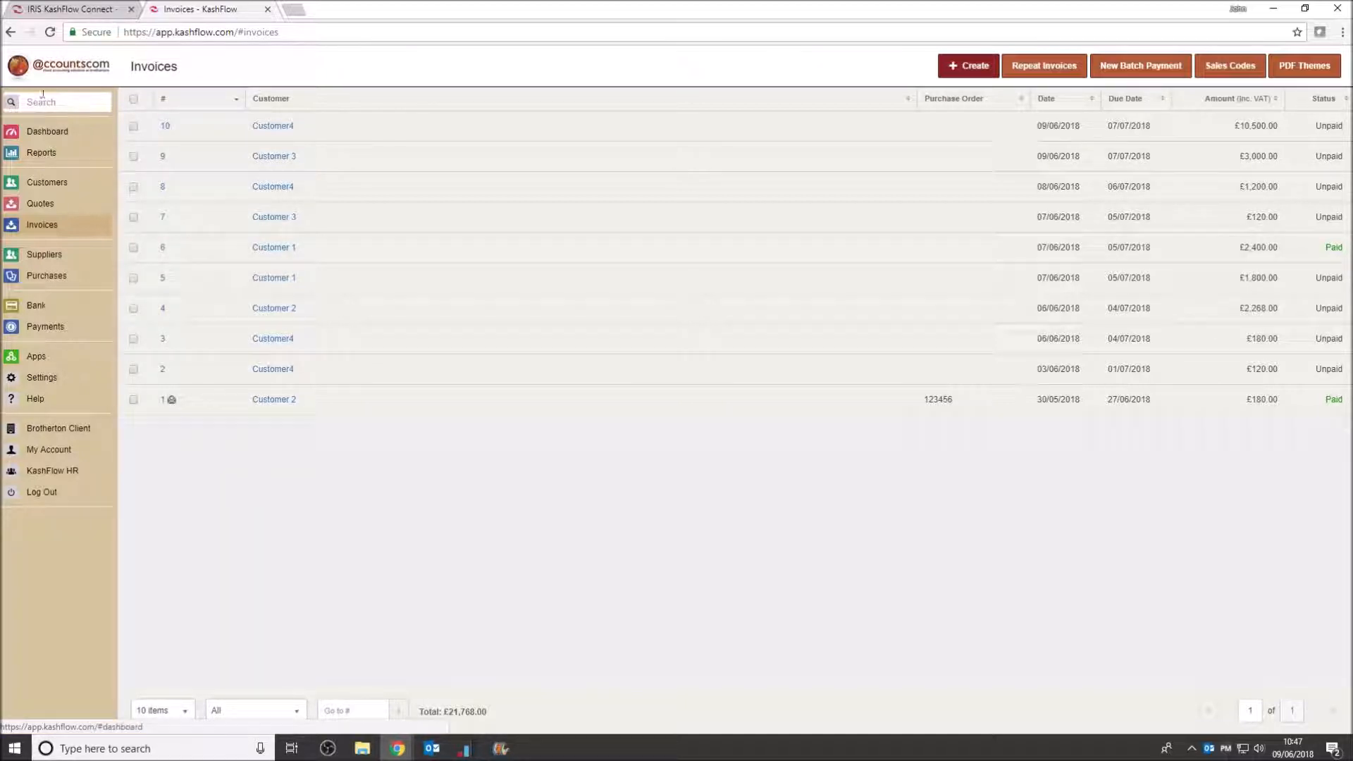
left_click(48, 152)
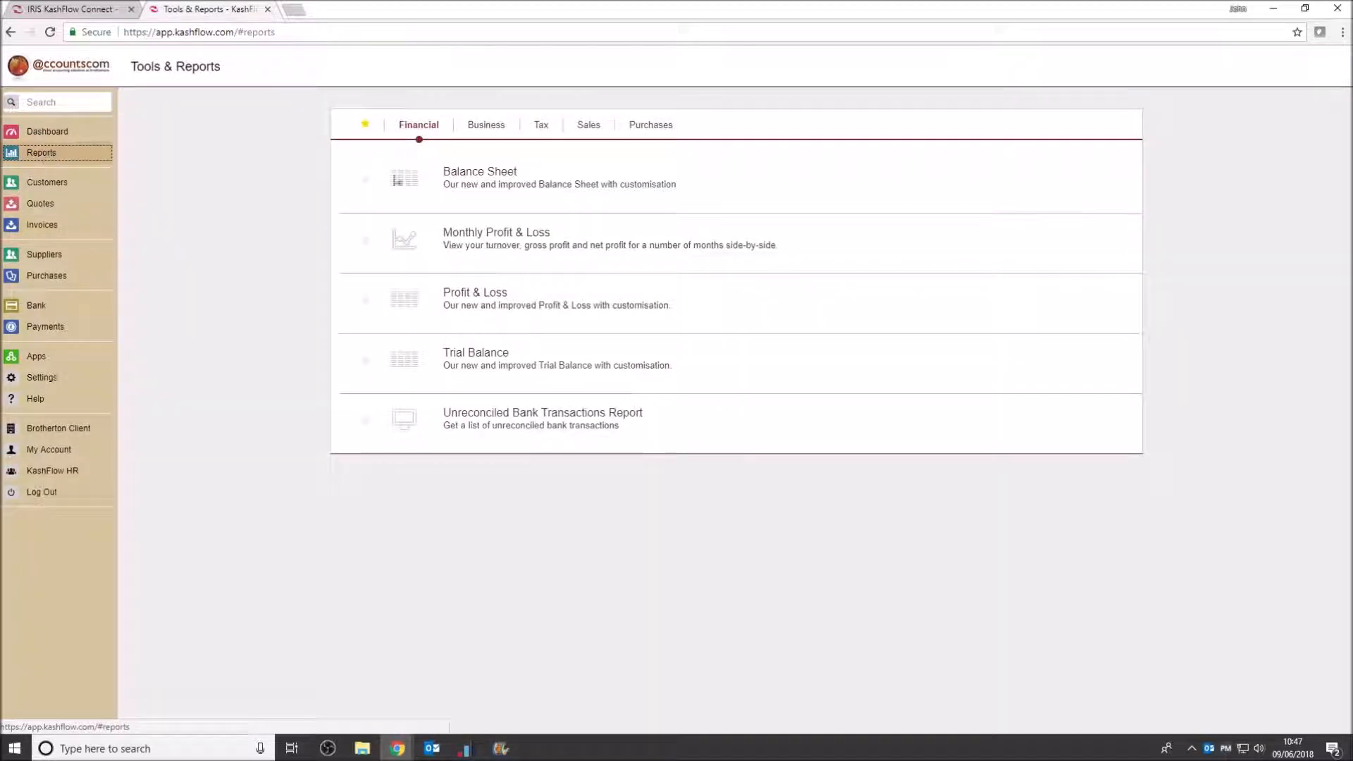
left_click(486, 125)
scroll(694, 260, "down", 5)
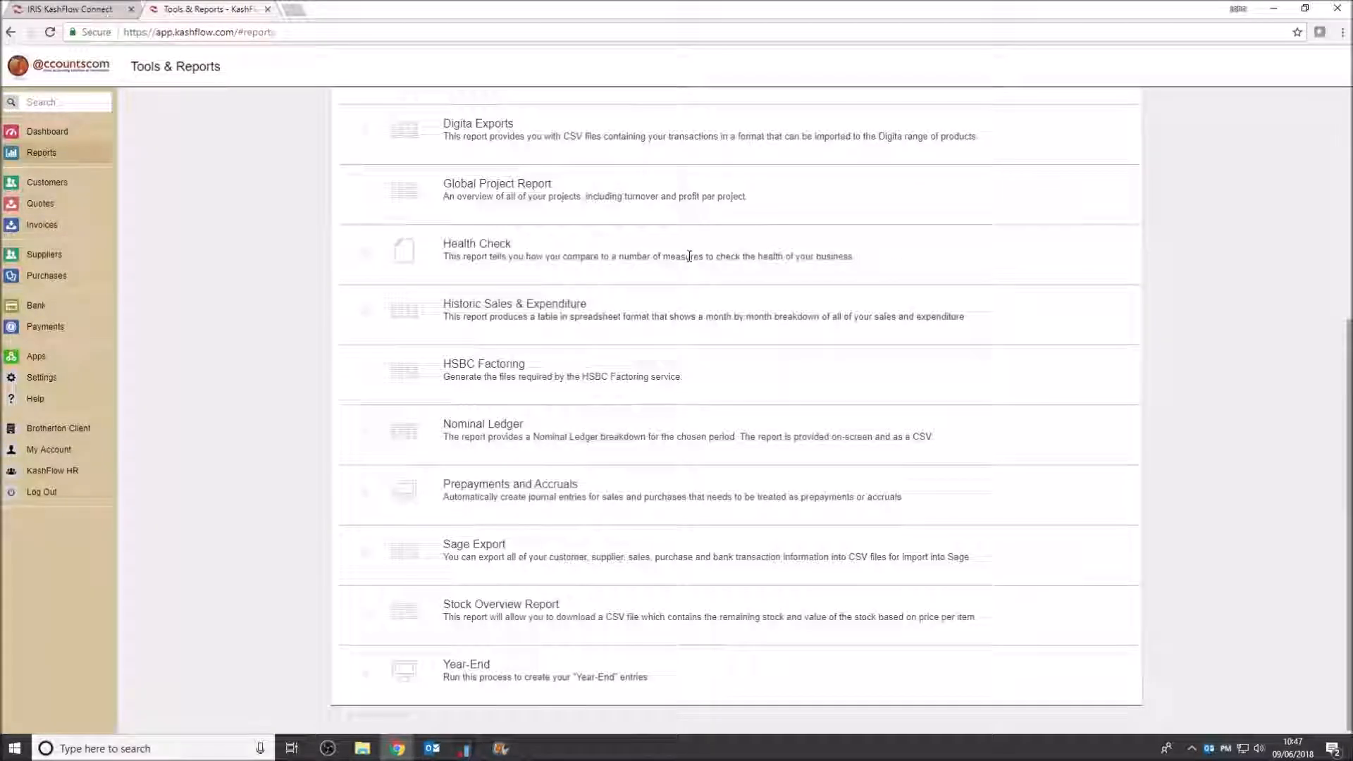
left_click(525, 605)
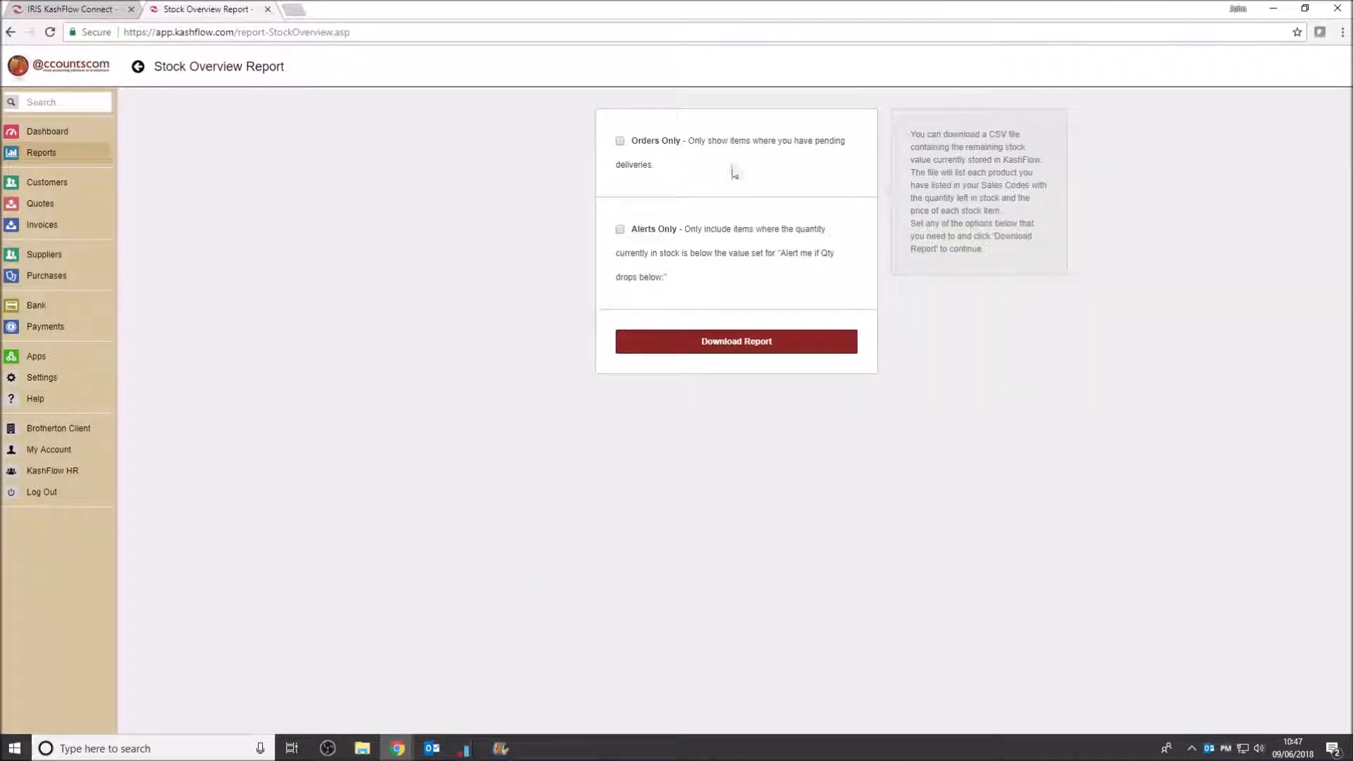
left_click(747, 345)
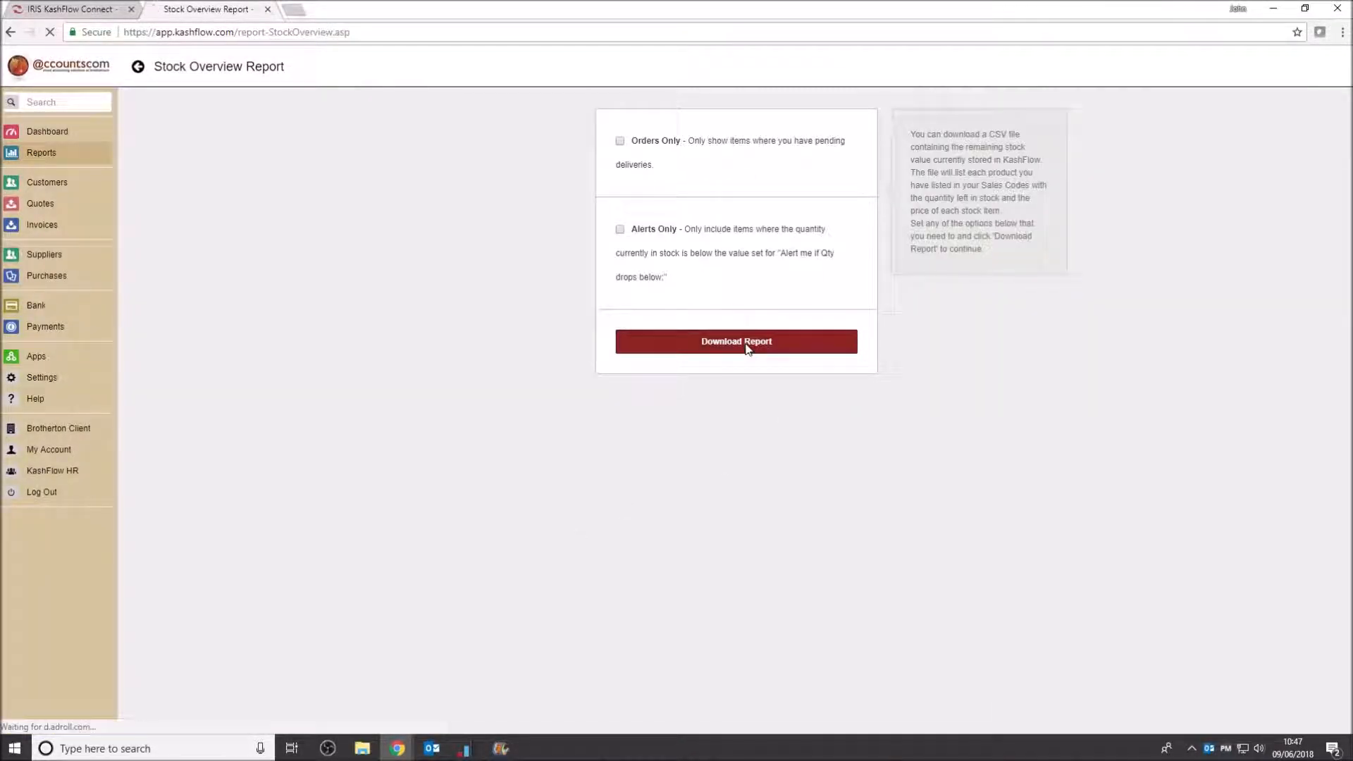
left_click(81, 720)
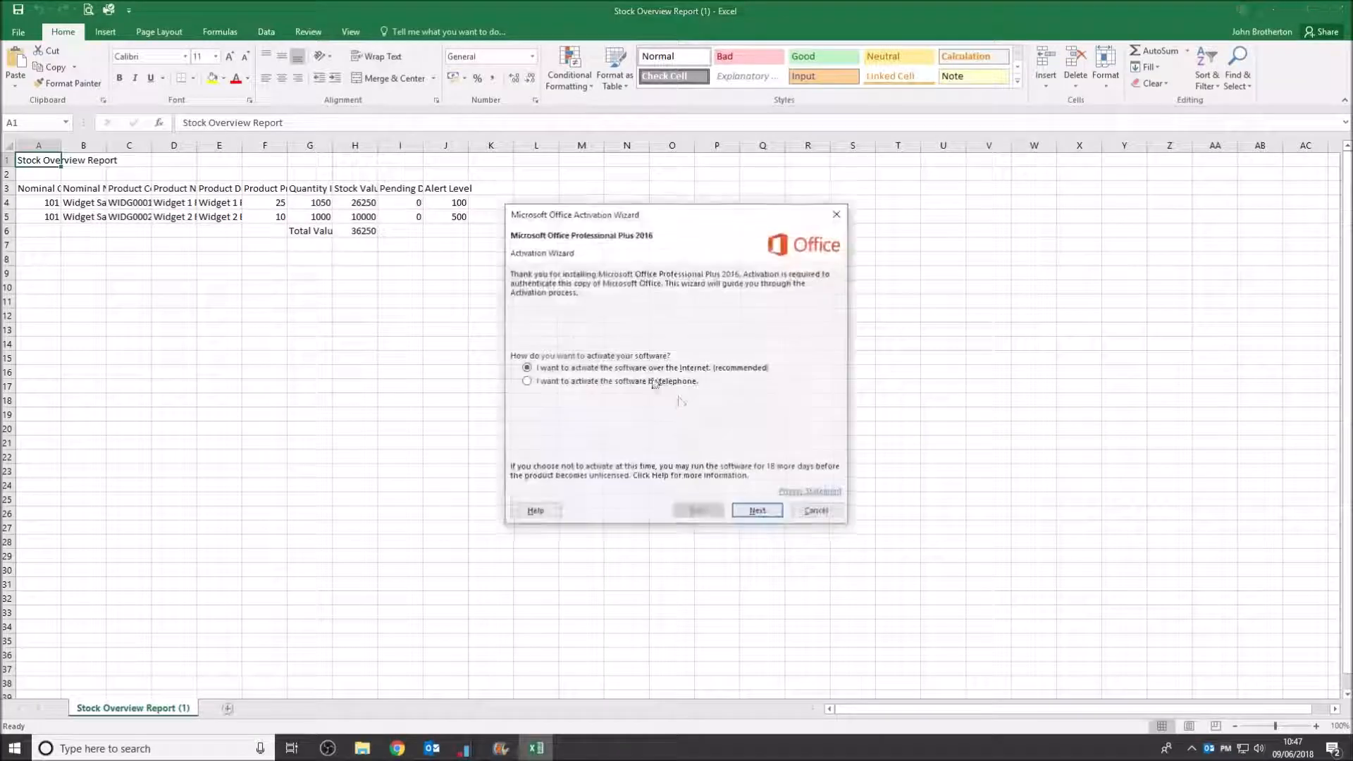
left_click(837, 213)
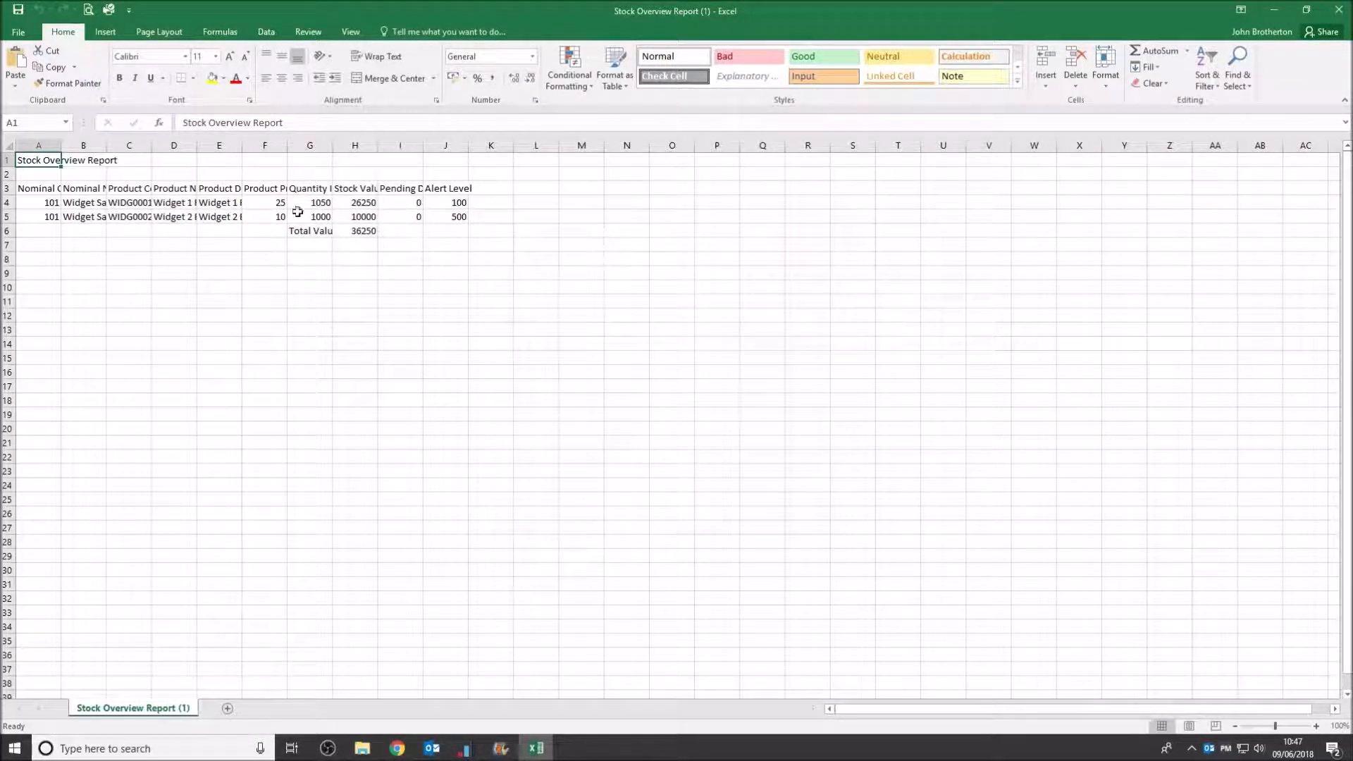
Widen columns B to J of the Stock Overview Report to read the full headings and product details.
double_click(106, 144)
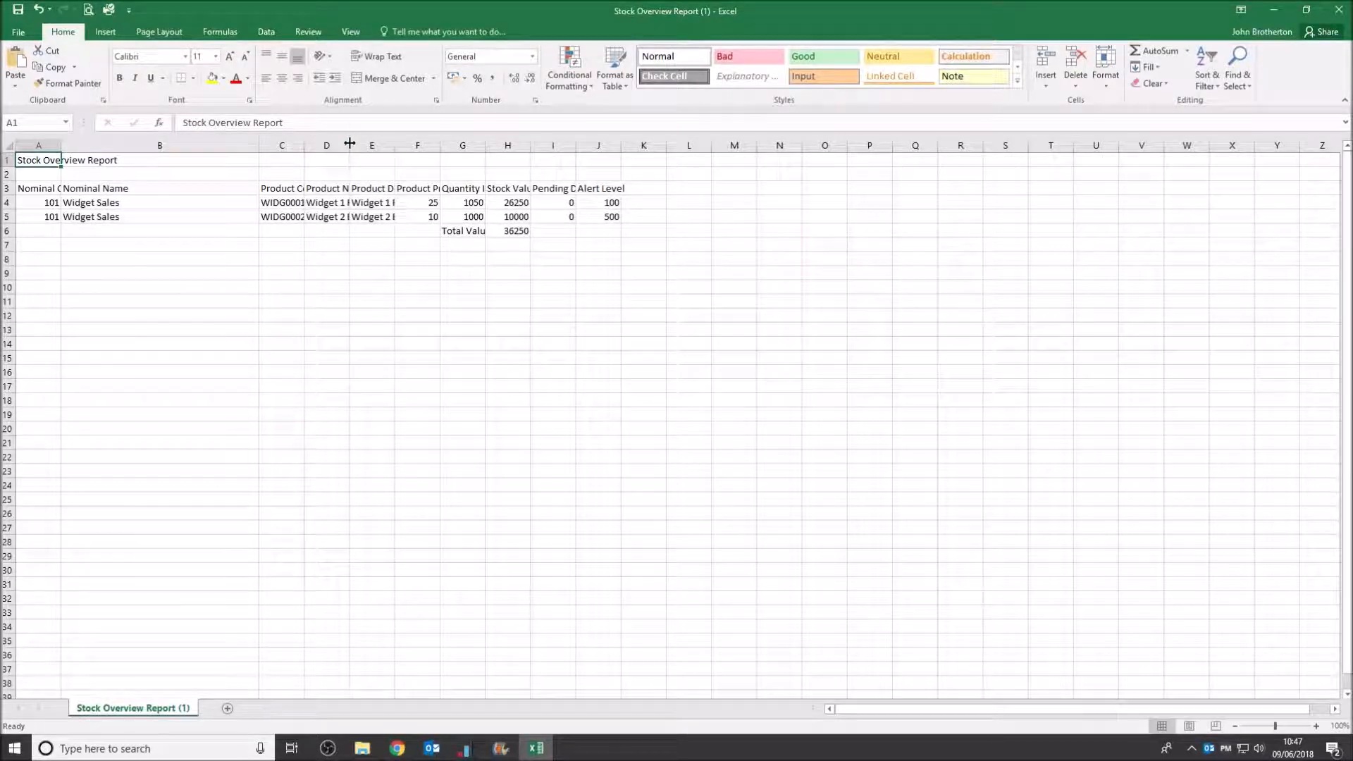
double_click(304, 144)
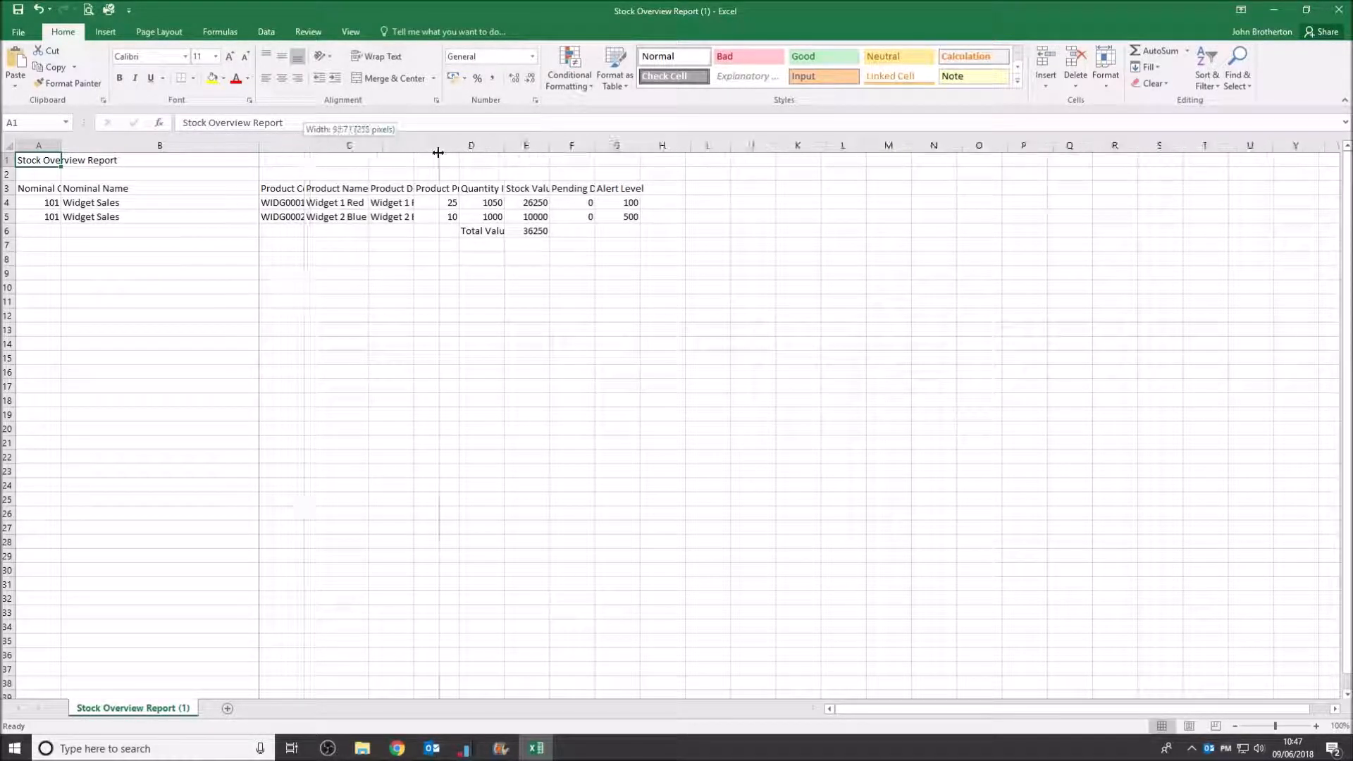
left_click_drag(501, 146, 640, 145)
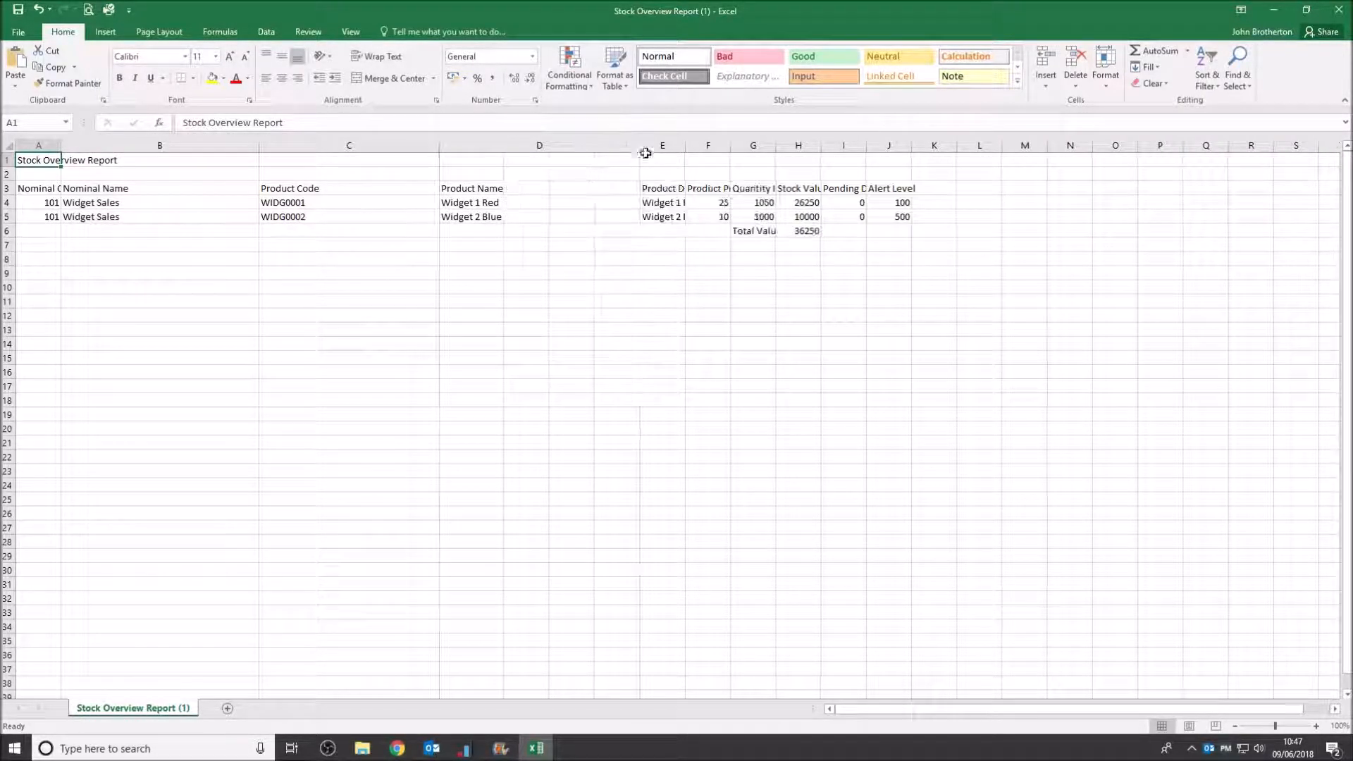
left_click(706, 145)
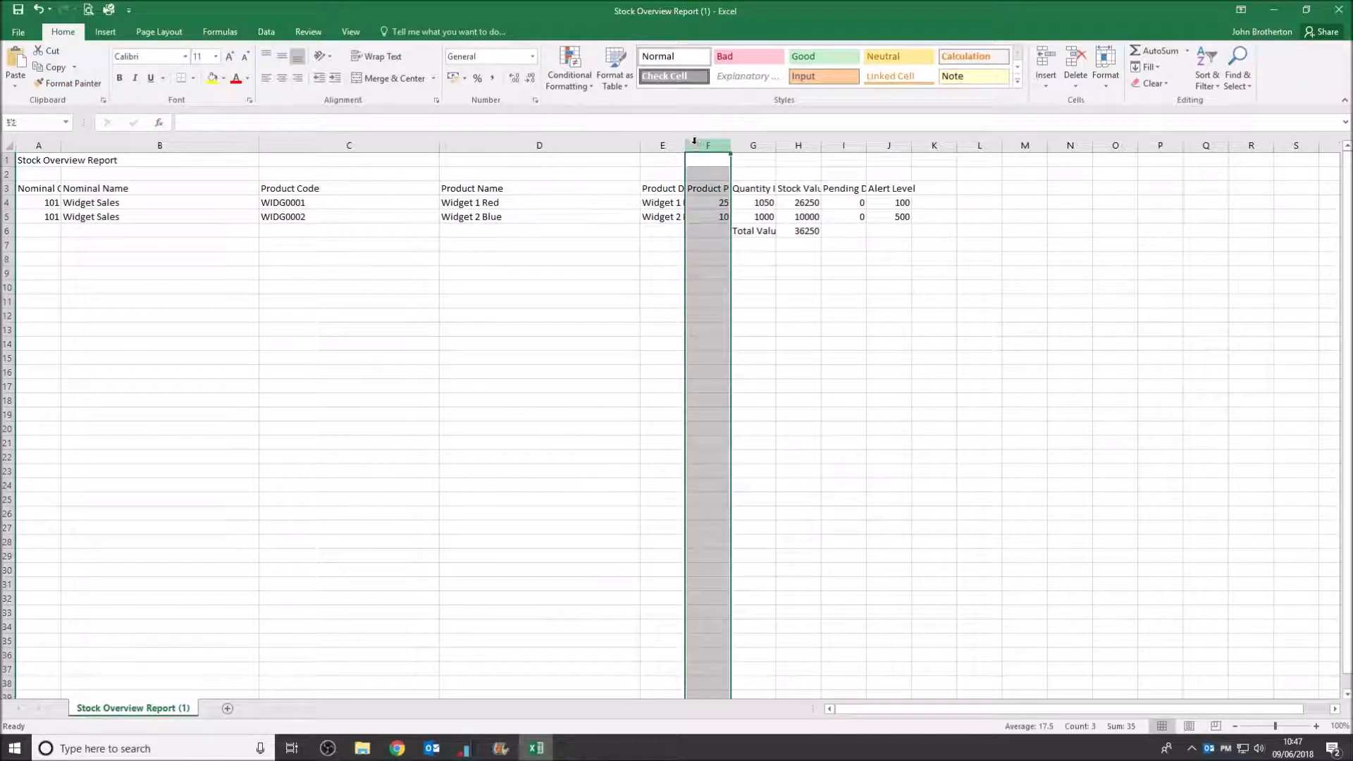
left_click_drag(685, 144, 1304, 145)
left_click(1220, 304)
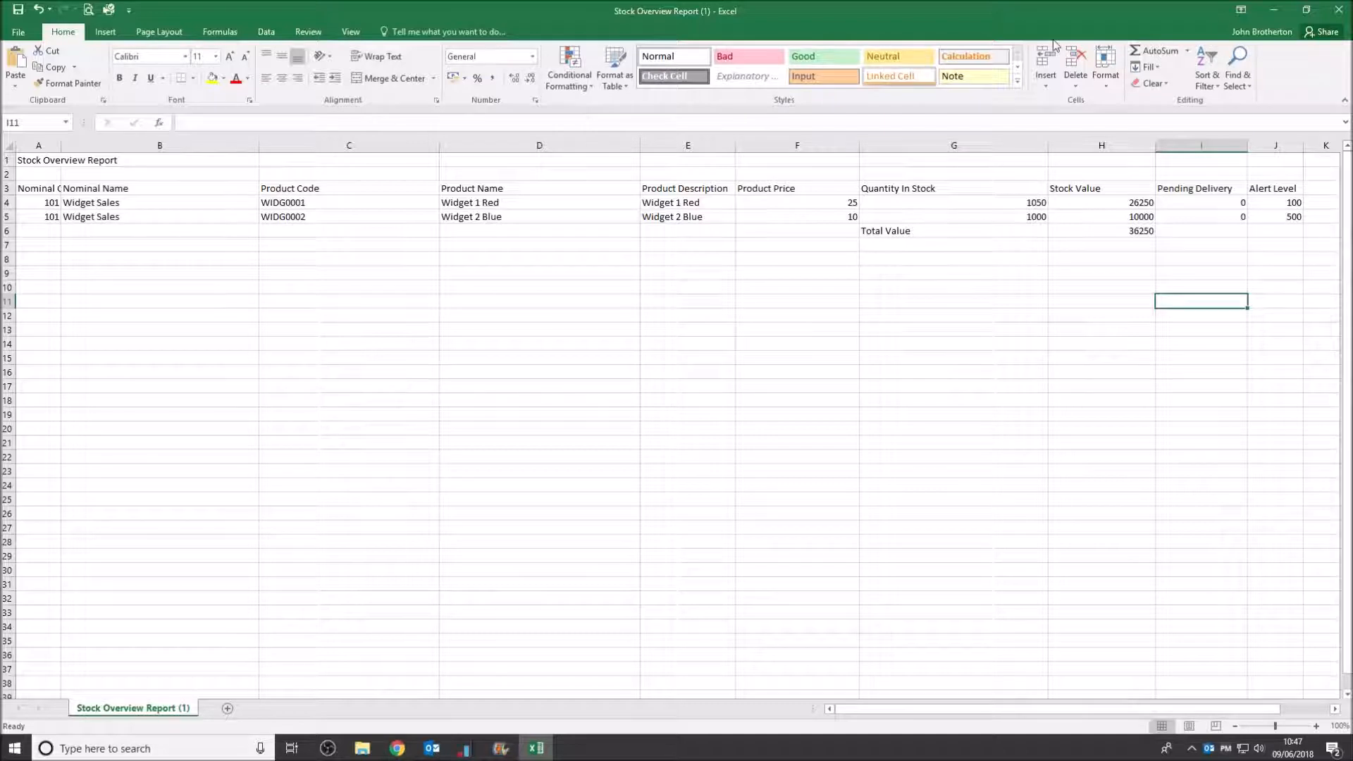
Close the Stock Overview Report workbook without saving and open the customers list in KashFlow.
left_click(1338, 10)
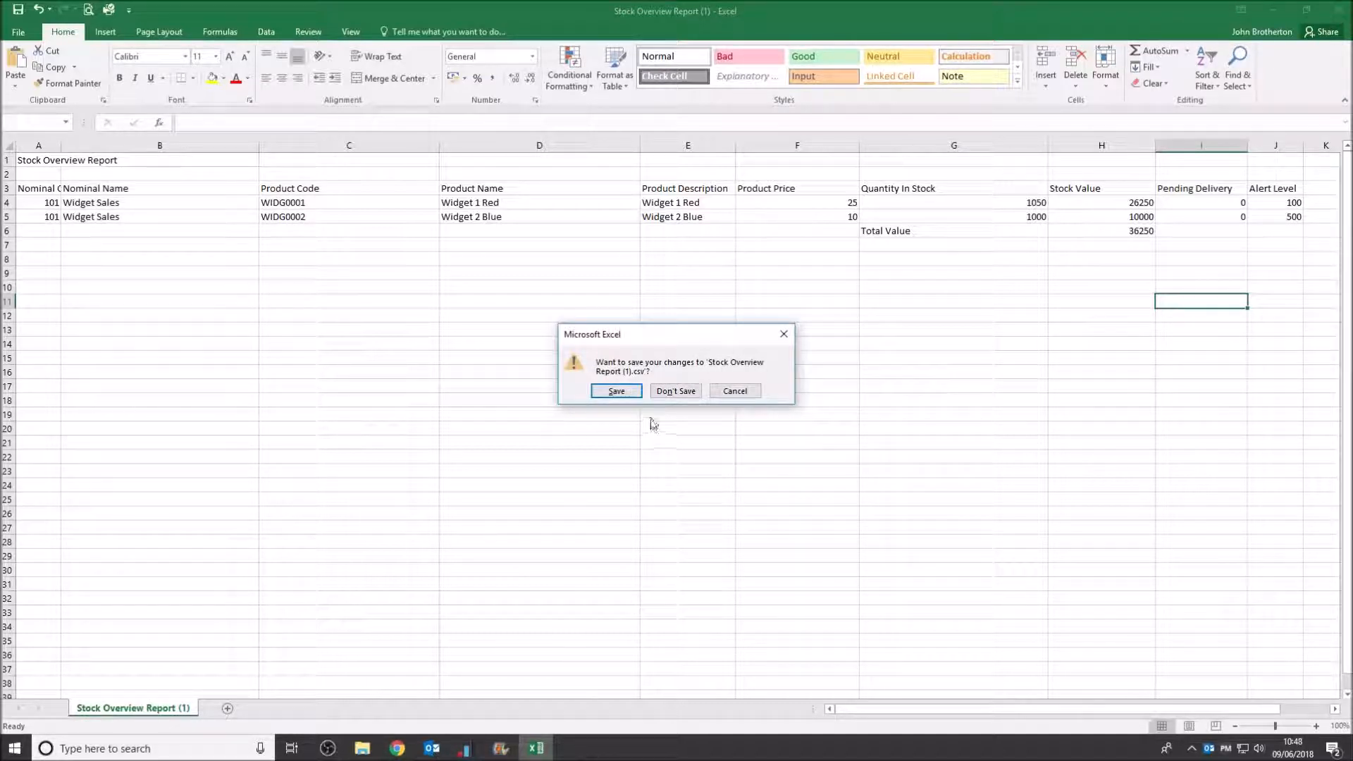
left_click(675, 391)
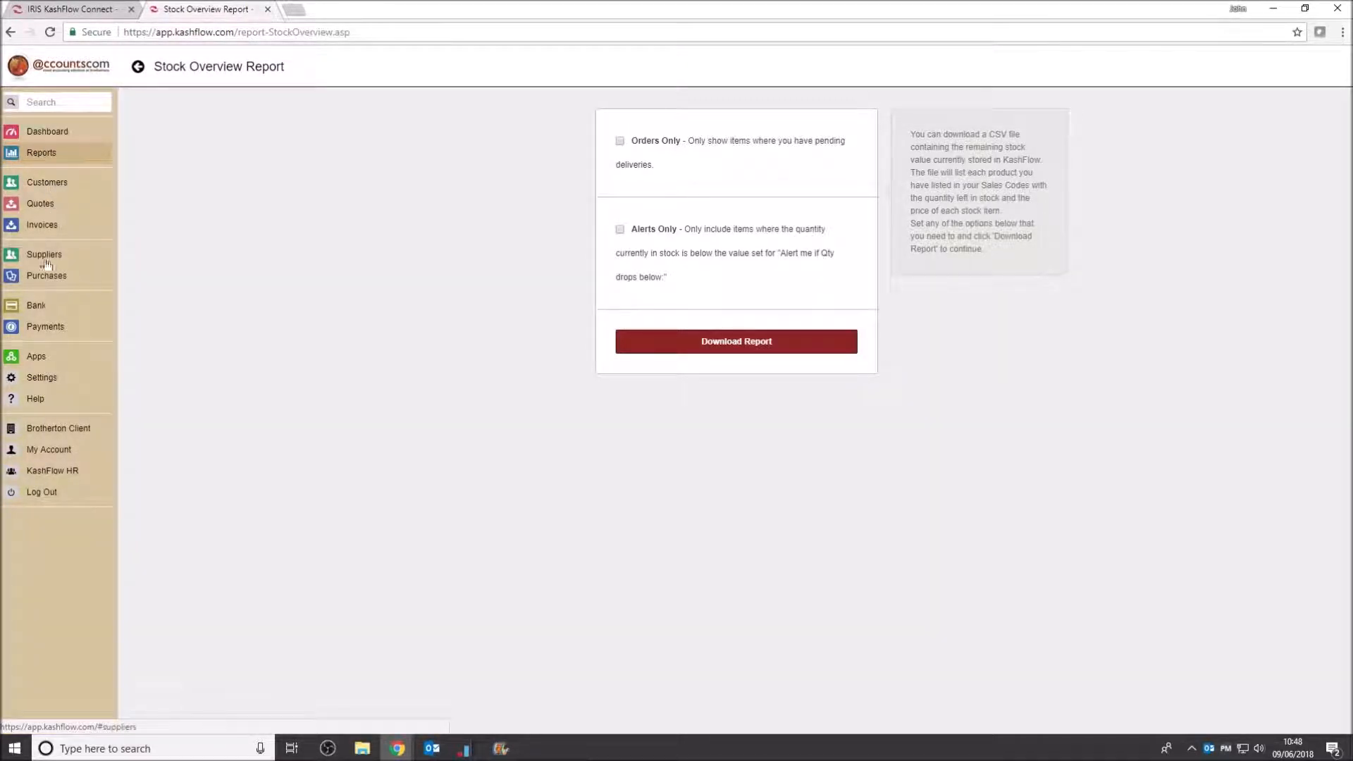
left_click(51, 183)
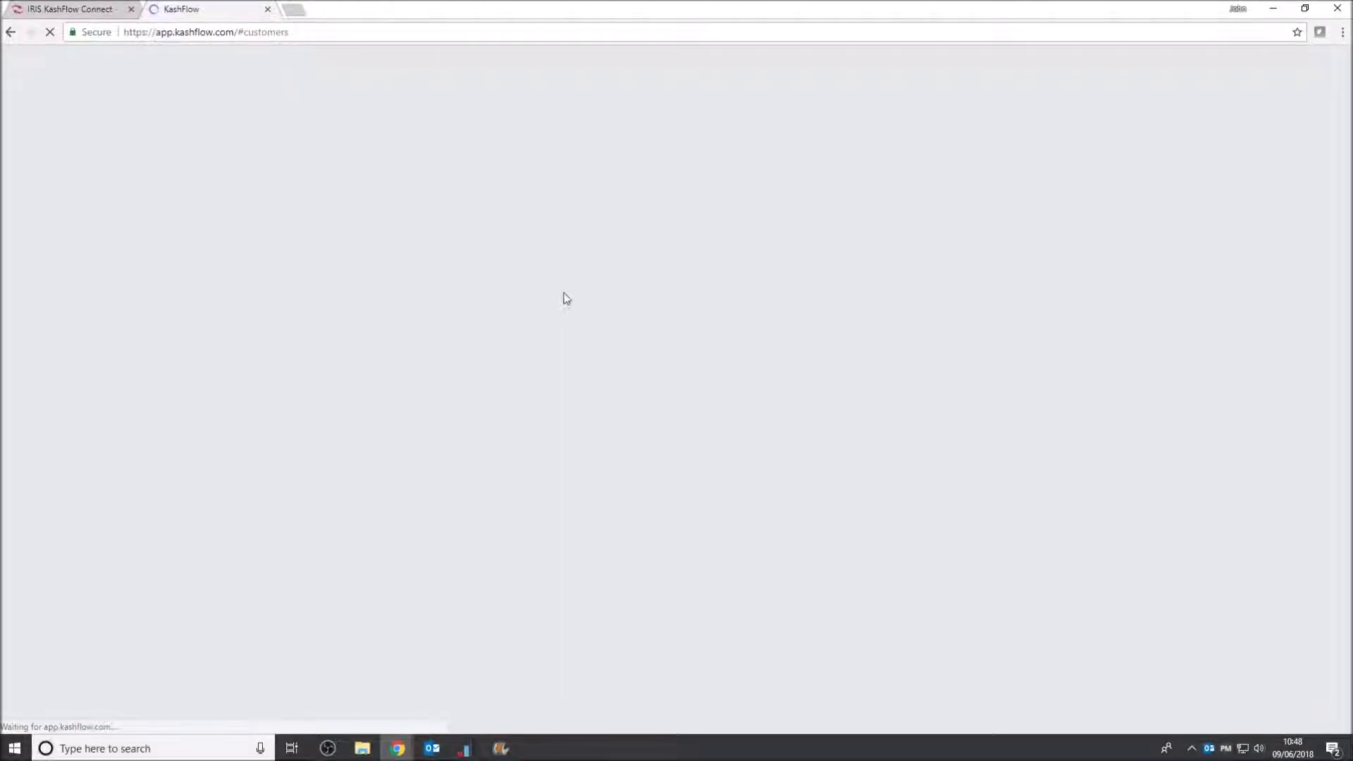